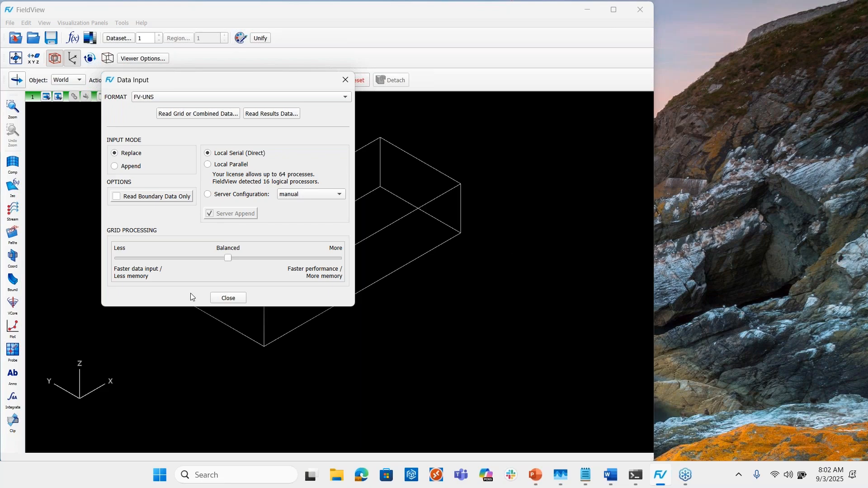
Dismiss the data input settings and hide the dataset's bounding box outline.
left_click(215, 301)
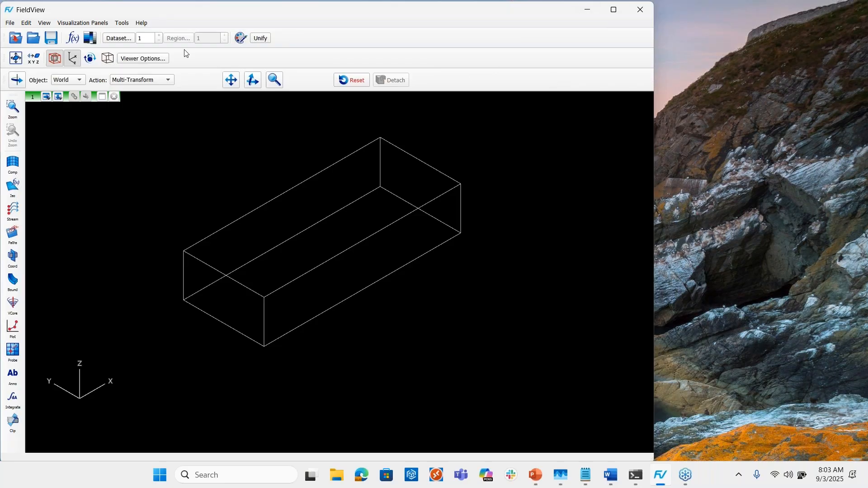
left_click(55, 59)
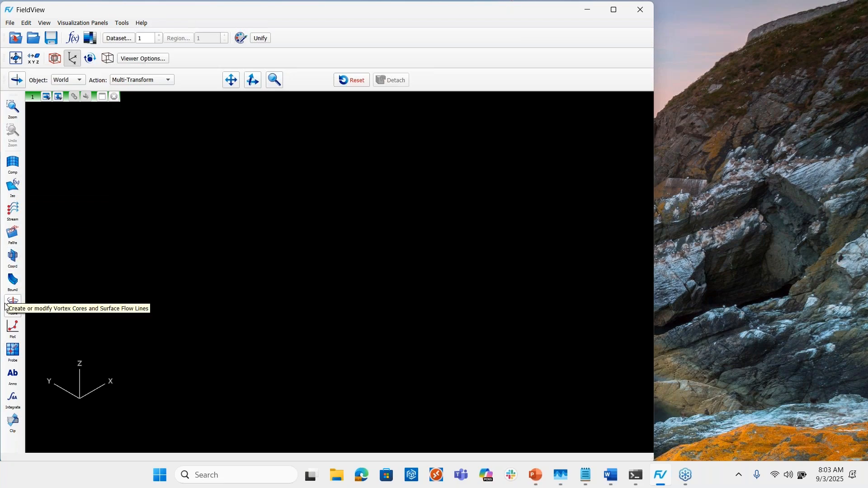
left_click(81, 26)
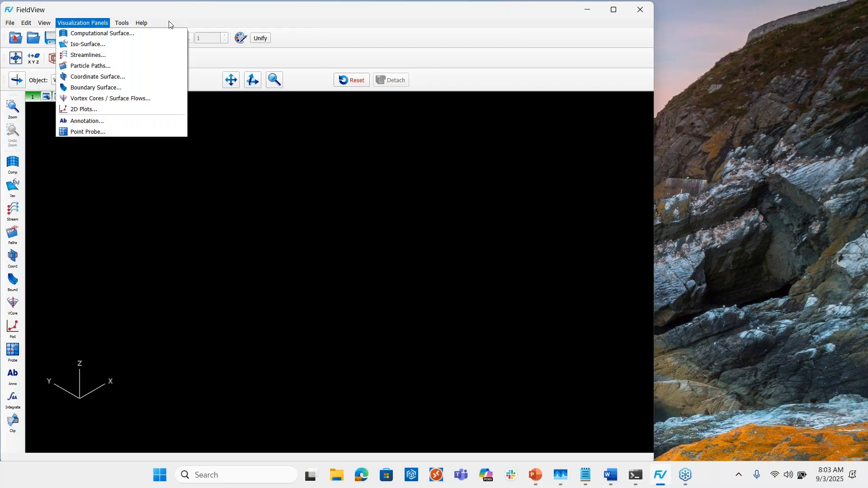
left_click(316, 27)
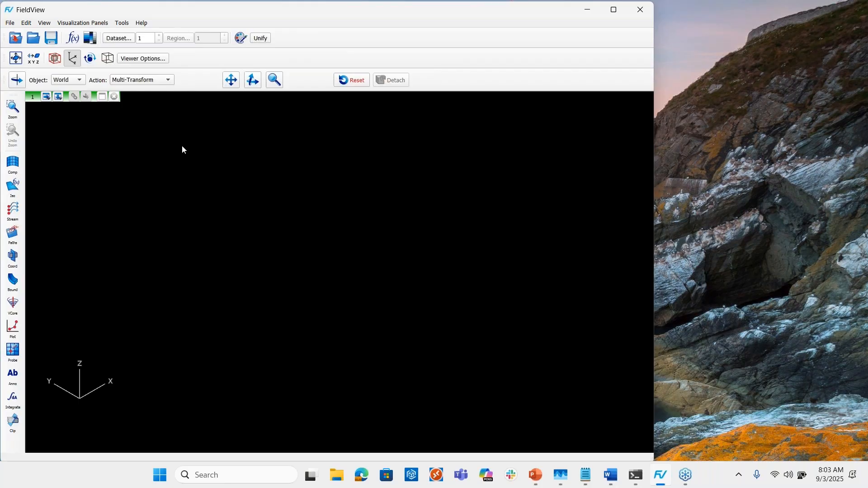
Create a boundary surface from cfd_bdry_0007 and cfd_bdry_0008, filtering the boundary types by "cf".
left_click(11, 284)
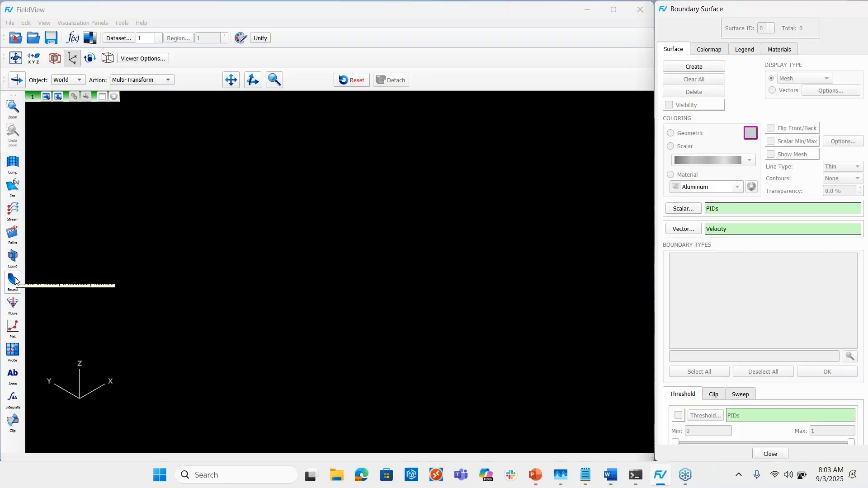
left_click(675, 70)
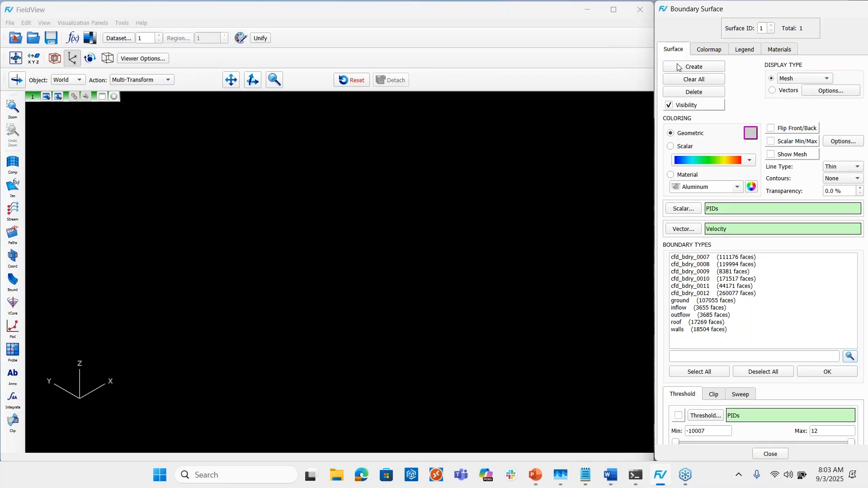
left_click(715, 355)
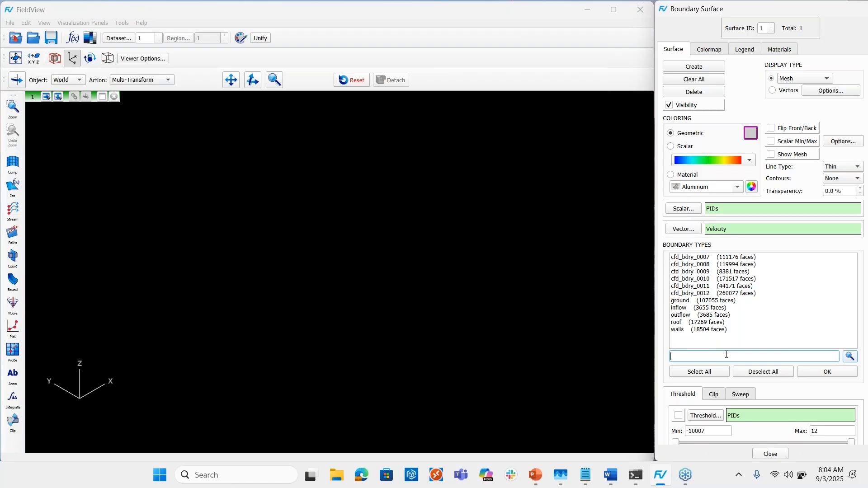
type("cf")
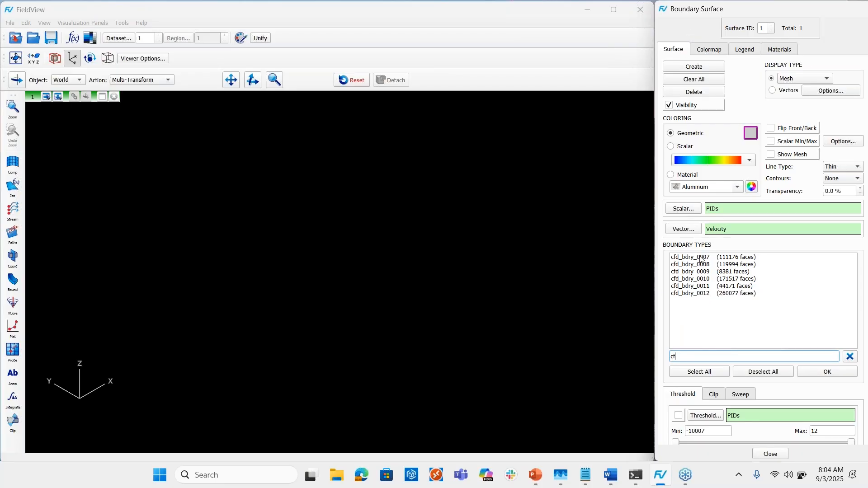
left_click_drag(701, 259, 701, 268)
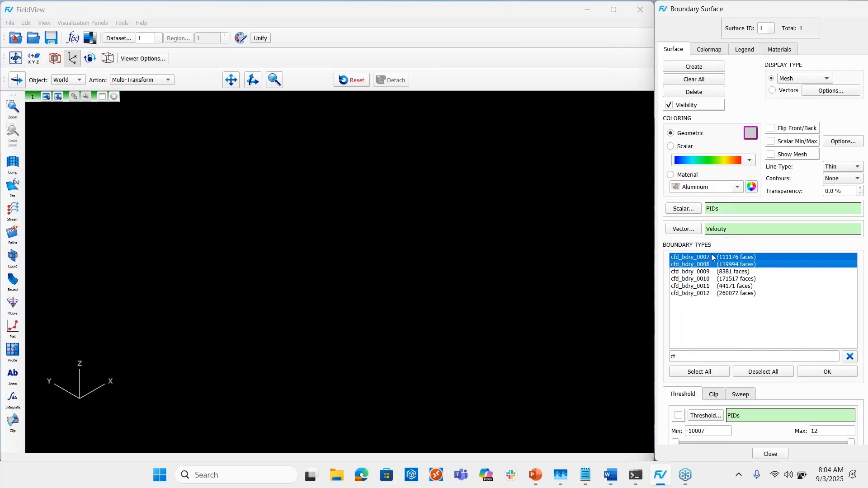
left_click(818, 374)
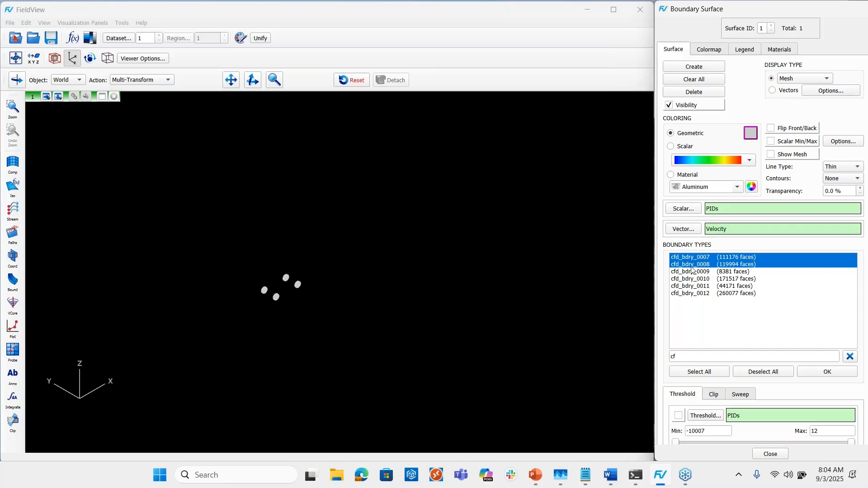
Create a second boundary surface from cfd_bdry_0009 and cfd_bdry_0010.
left_click(699, 68)
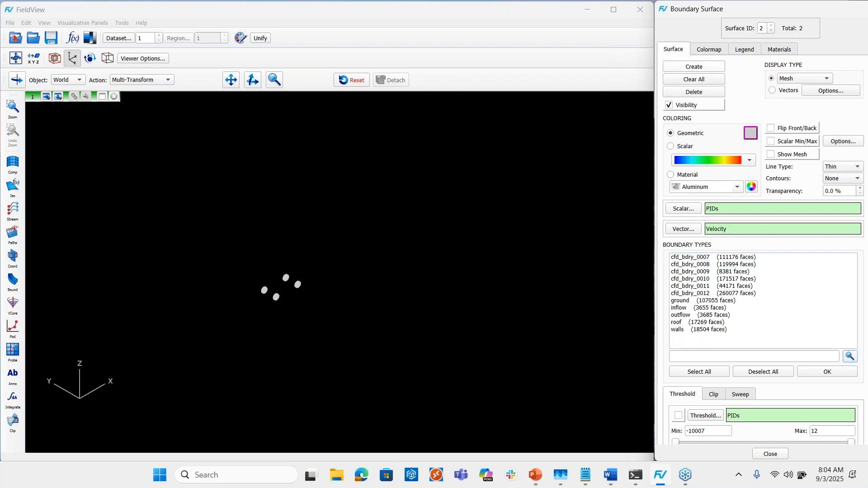
left_click(699, 272)
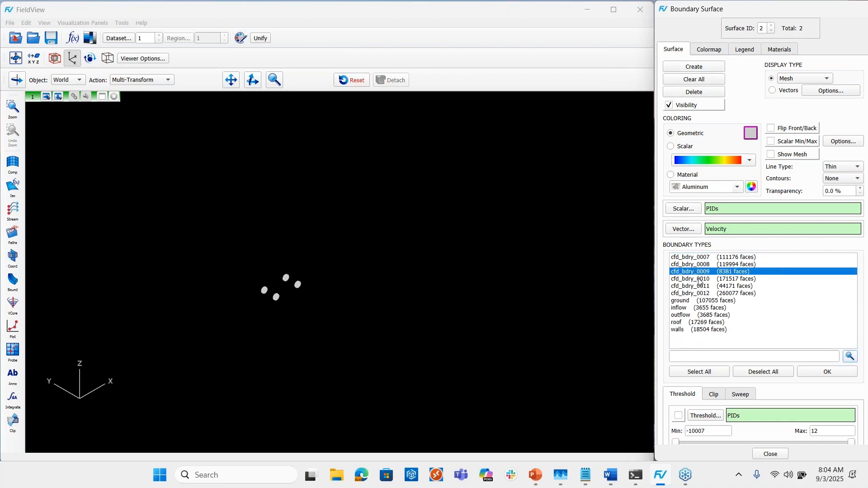
left_click(699, 280, "ctrl")
left_click(851, 372)
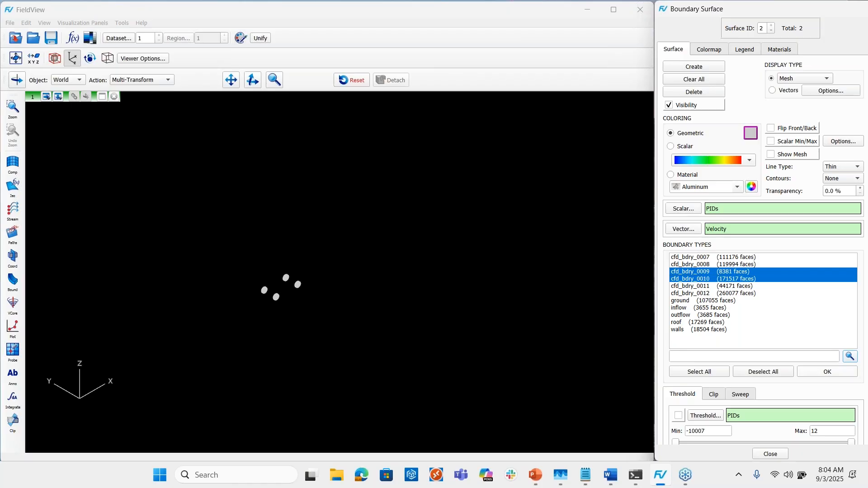
Create a third boundary surface from cfd_bdry_0011.
left_click(698, 68)
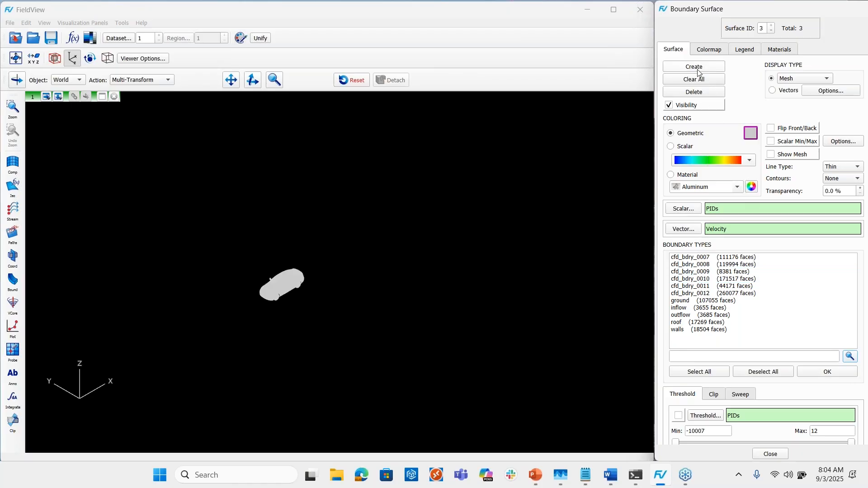
left_click(706, 287)
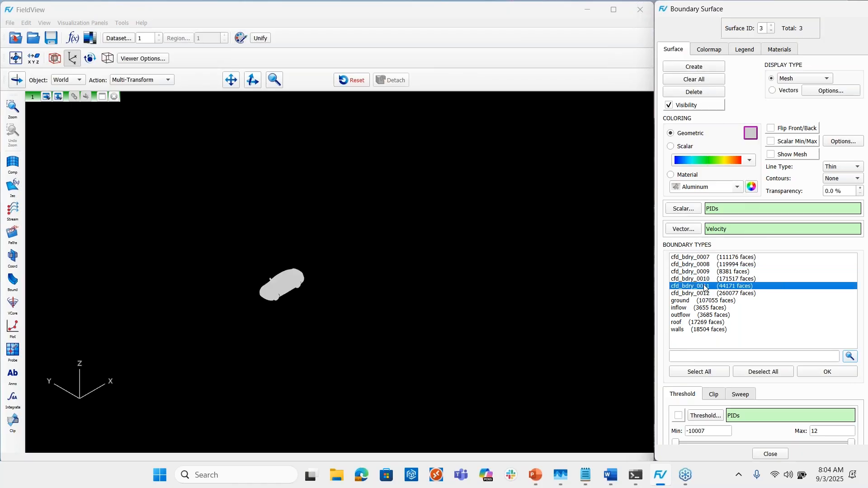
left_click(828, 372)
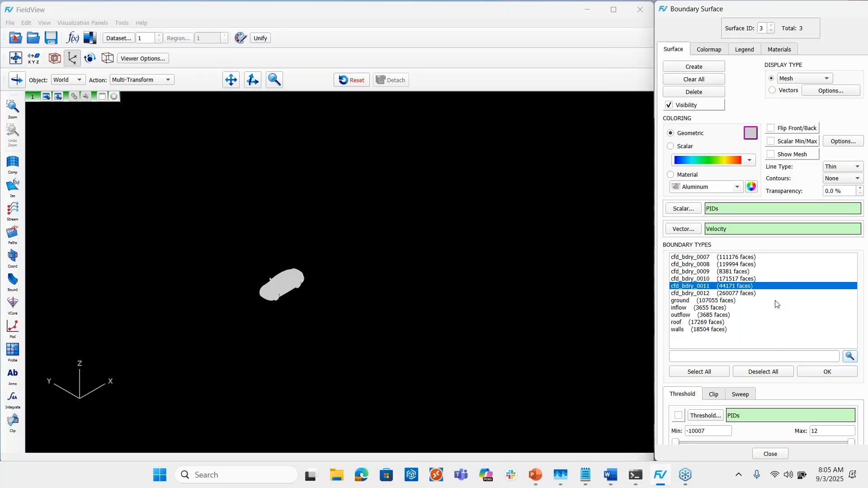
Create a fourth boundary surface from cfd_bdry_0012.
left_click(703, 68)
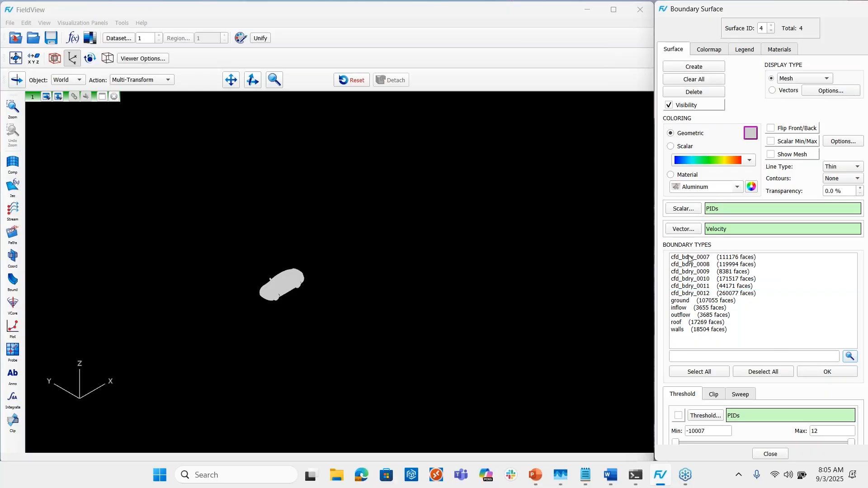
left_click(696, 294)
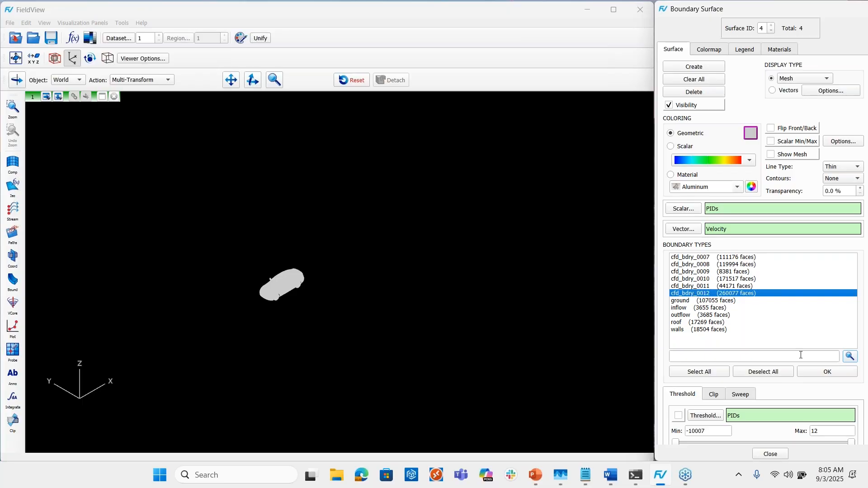
left_click(822, 376)
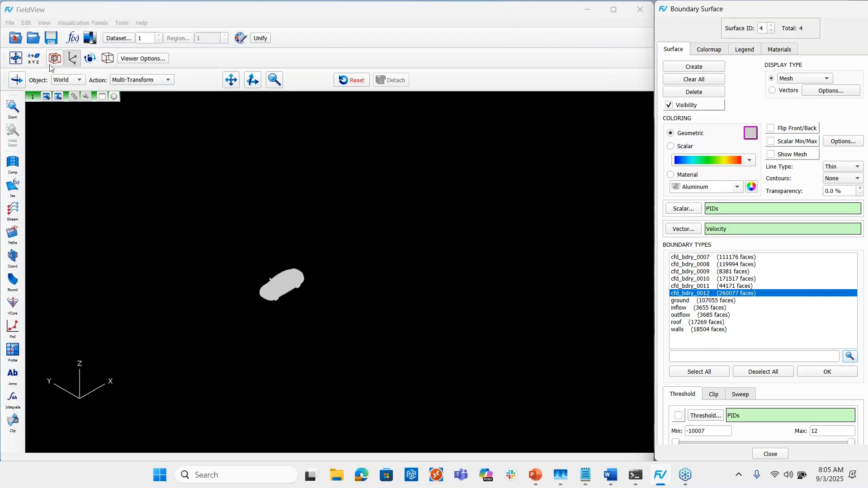
Fit the car in the view, apply the -X viewing direction, and rotate and enlarge it to show its front and side.
left_click(16, 58)
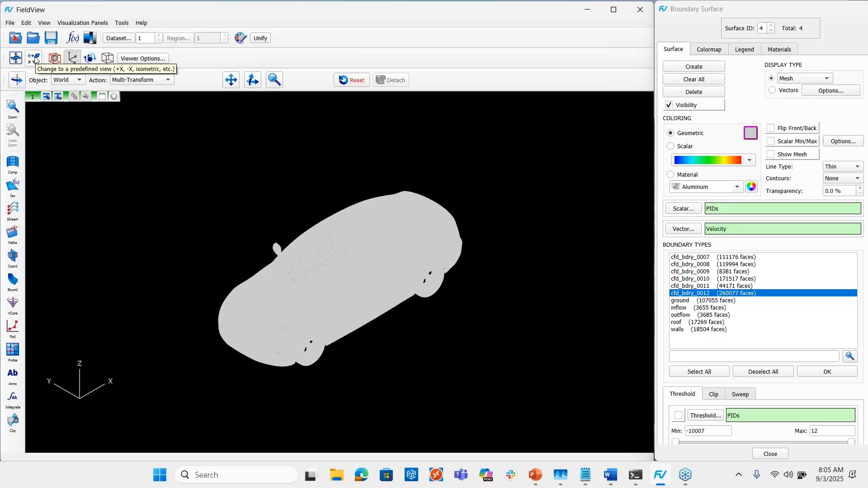
left_click(33, 59)
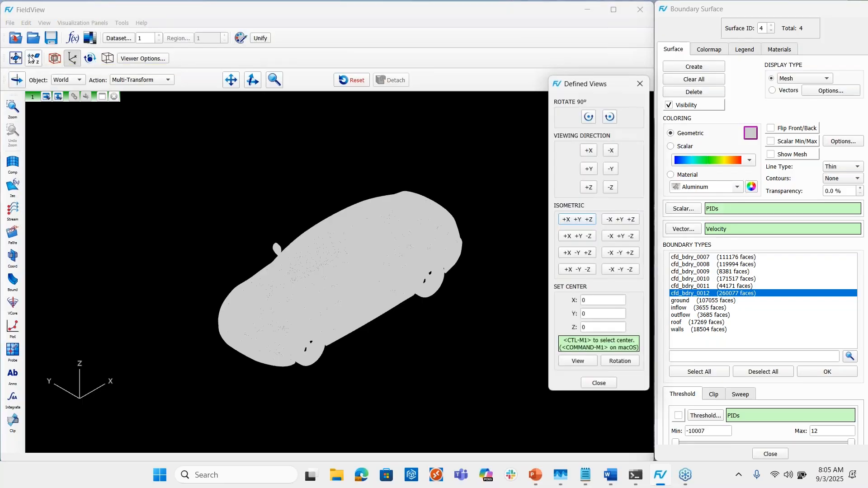
left_click(611, 151)
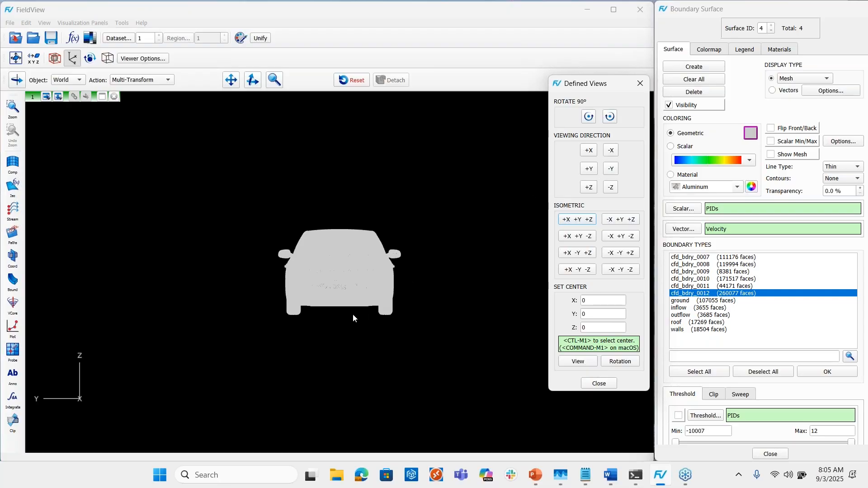
left_click_drag(354, 285, 252, 287)
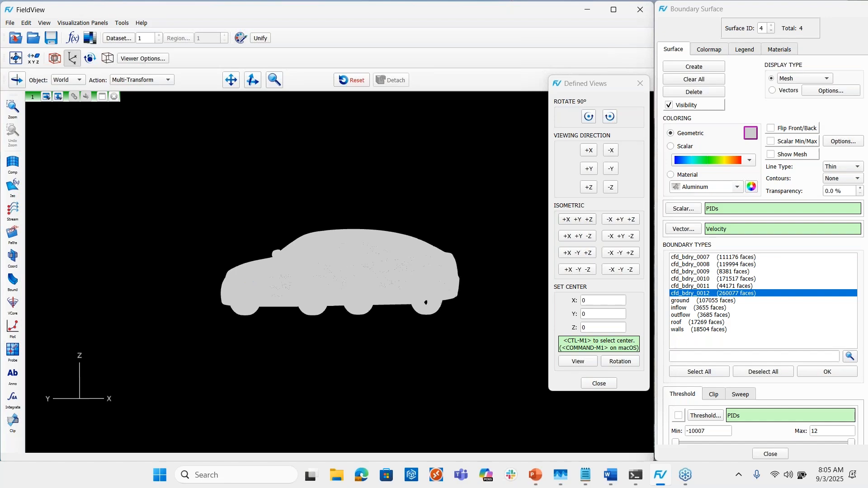
right_click_drag(348, 226, 358, 181)
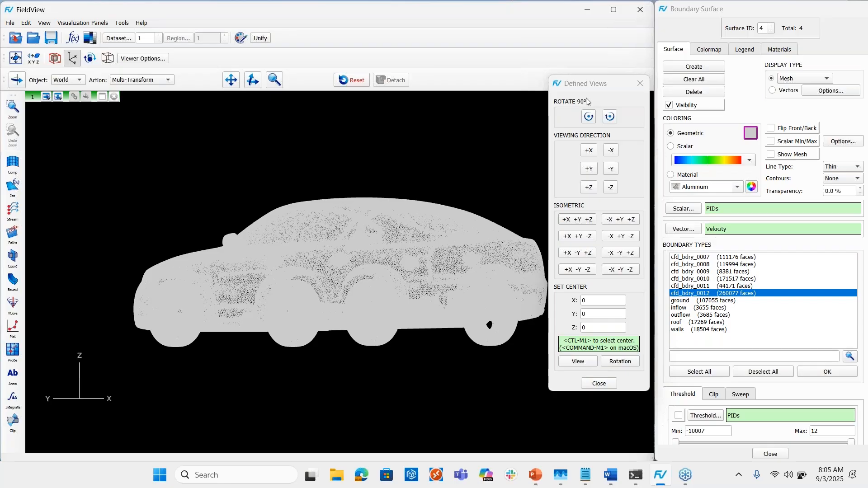
left_click(640, 84)
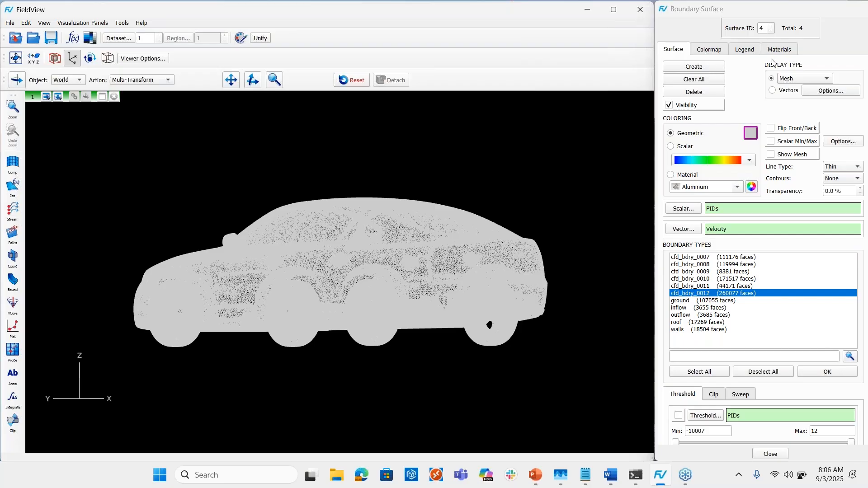
Set the display type to Smooth and unify it across all the car's boundary surfaces.
left_click(790, 79)
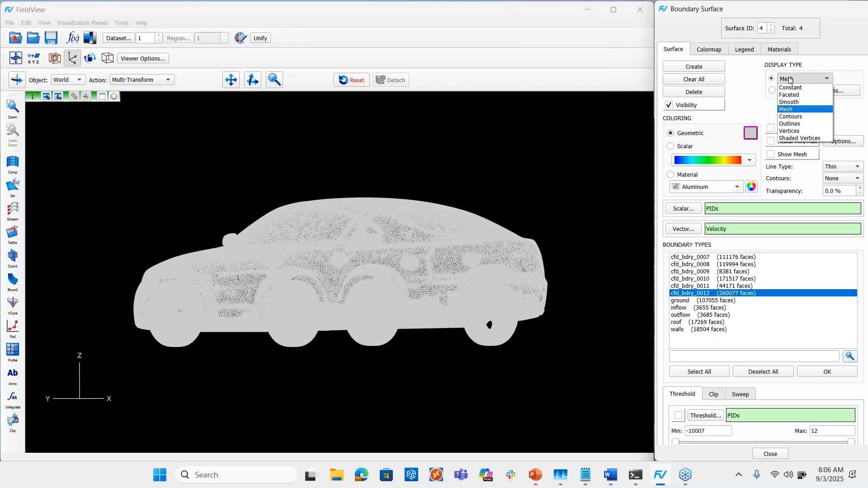
left_click(795, 109)
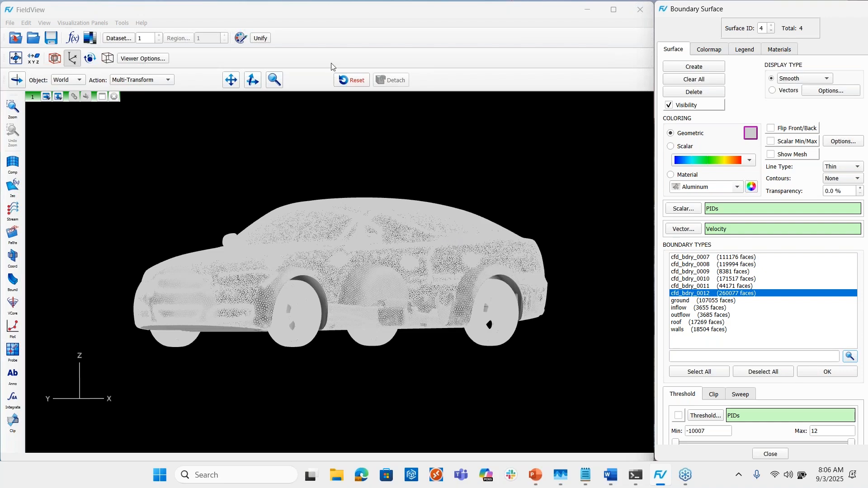
left_click(257, 40)
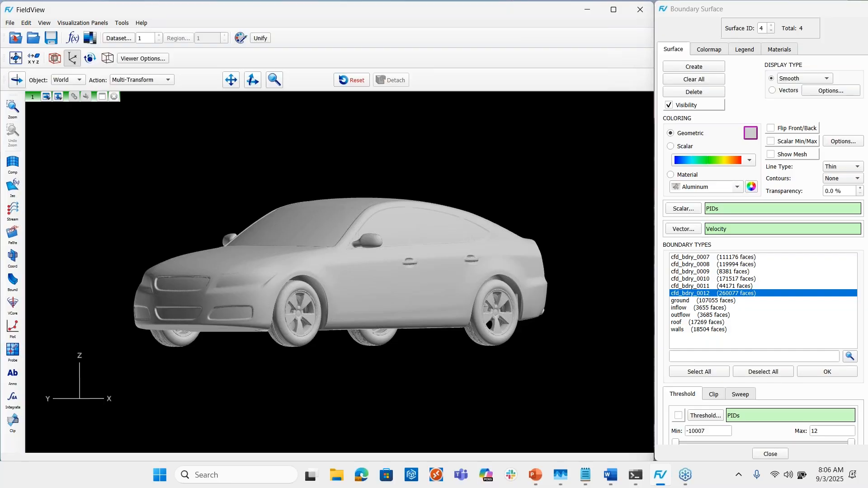
Color the boundary surface by the Pressure scalar and unify that coloring across all the car's surfaces.
left_click(671, 147)
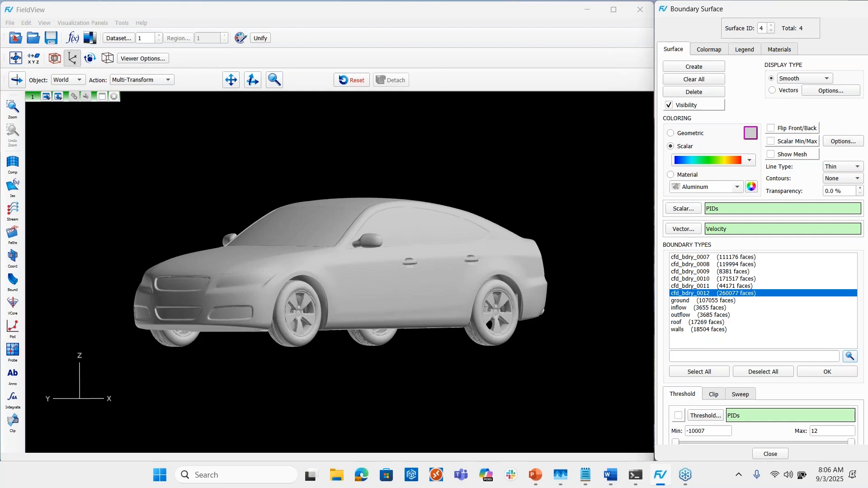
left_click(683, 209)
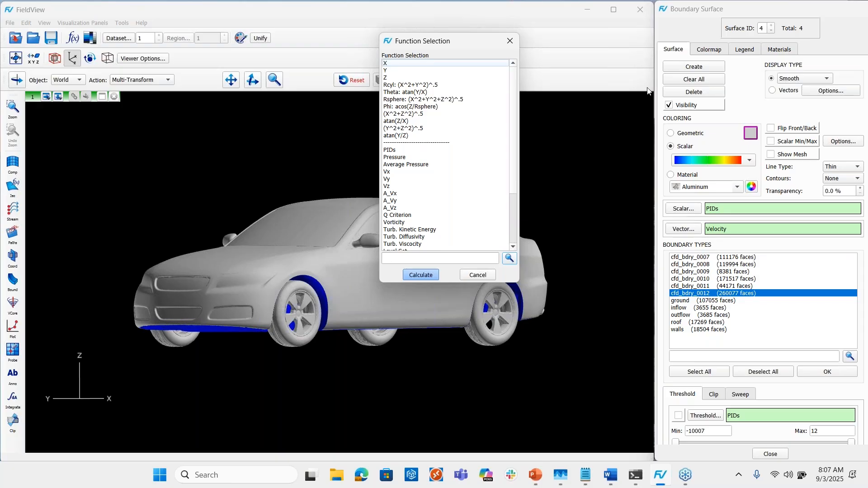
left_click(395, 158)
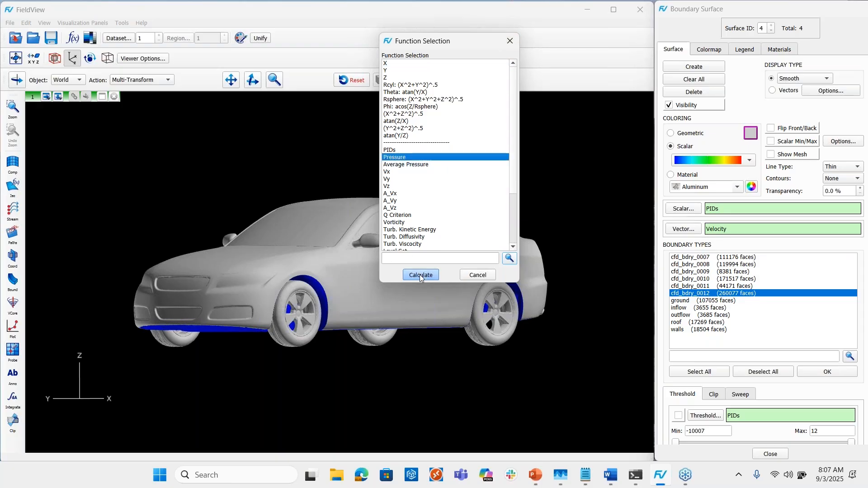
left_click(419, 275)
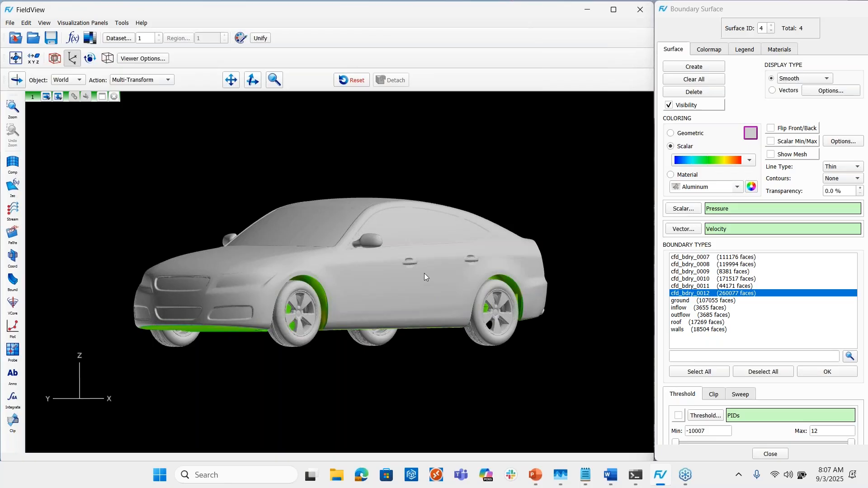
left_click(257, 40)
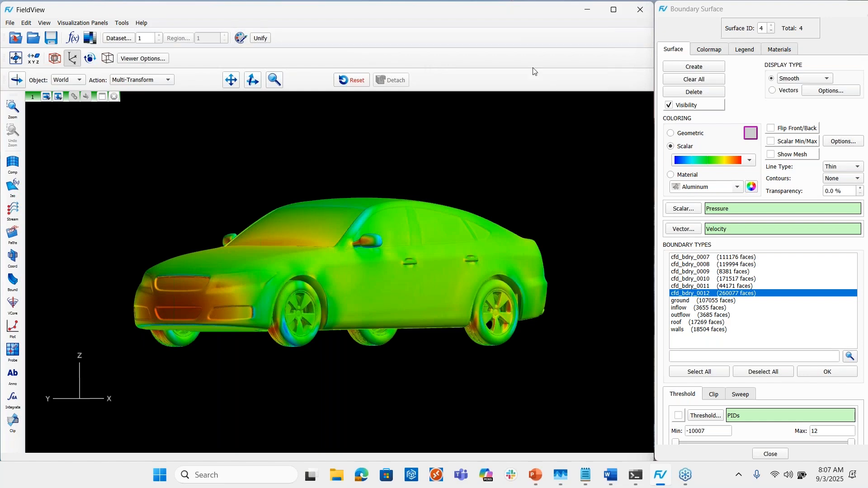
Set the surface's pressure coloring to the local range and browse the colormap choices, keeping Spectrum.
left_click(717, 49)
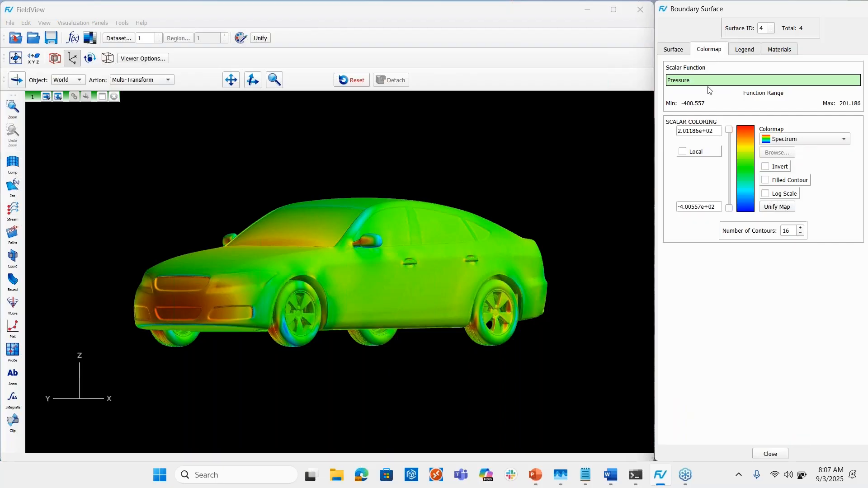
left_click(683, 152)
left_click(799, 139)
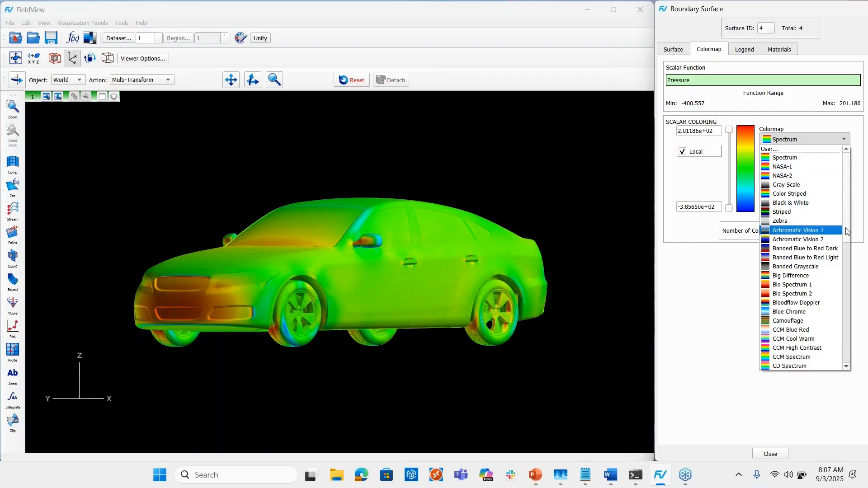
left_click_drag(847, 231, 847, 302)
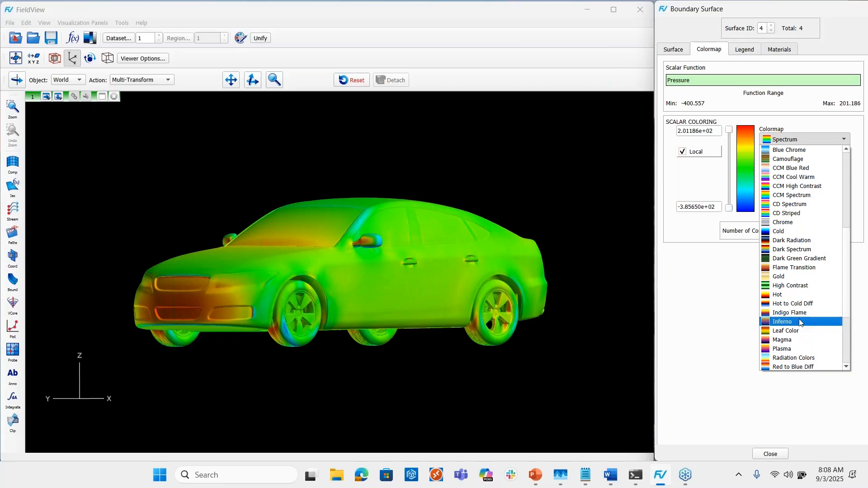
left_click(720, 289)
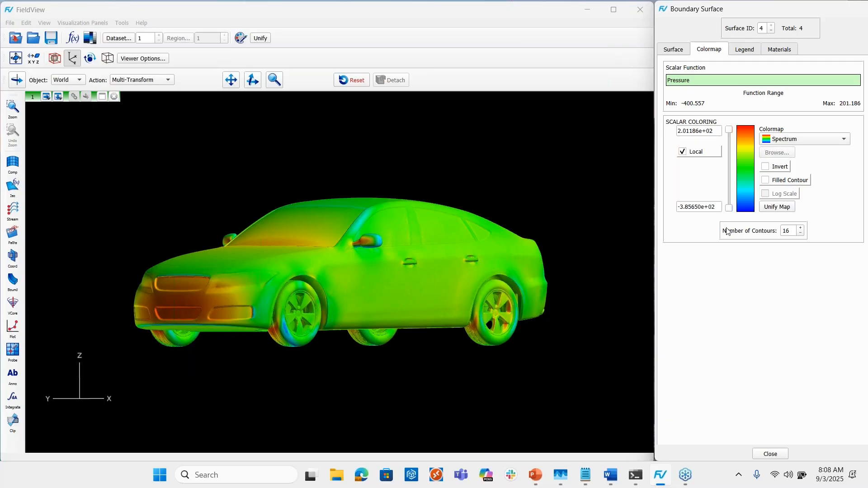
Show the pressure legend for the boundary surface and make its colorbar horizontal.
left_click(746, 50)
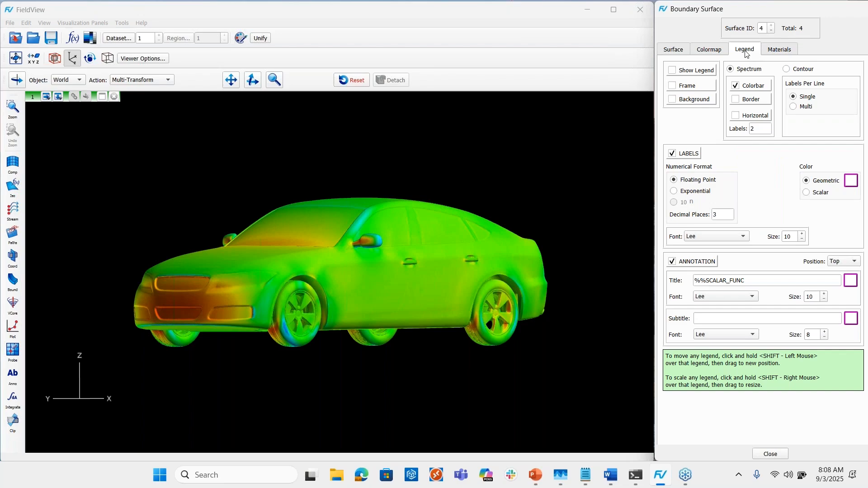
left_click(672, 72)
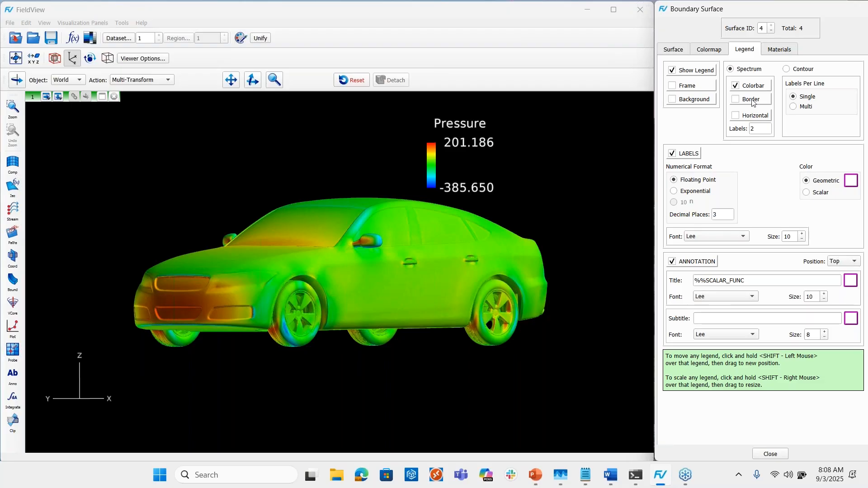
left_click(736, 115)
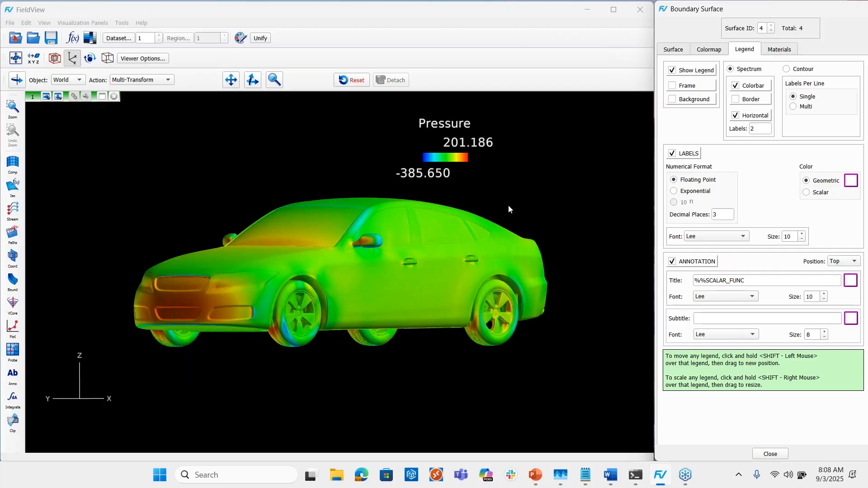
Move the pressure legend below the car and stretch its colorbar to about two thirds of the car's length.
left_click(463, 147)
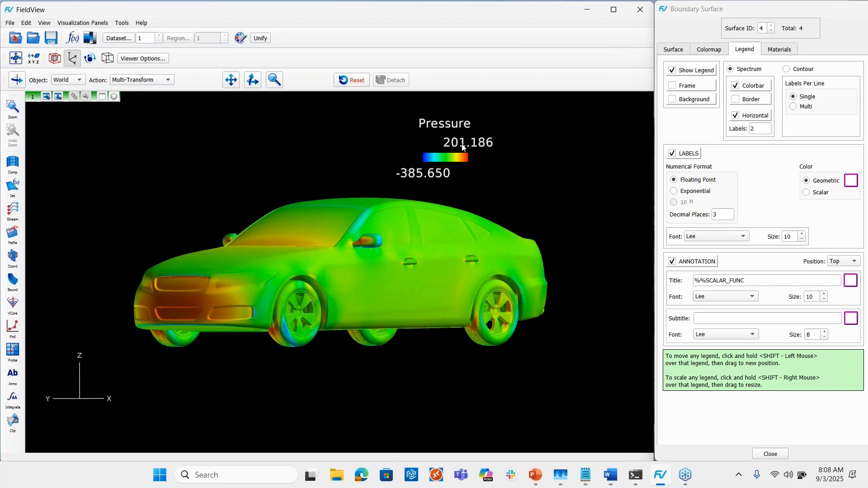
left_click_drag(463, 147, 469, 390, "shift")
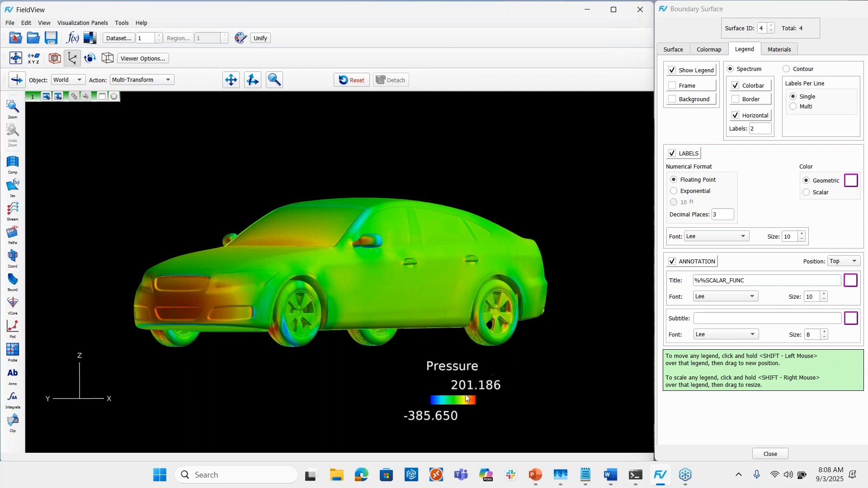
right_click_drag(465, 394, 403, 401, "shift")
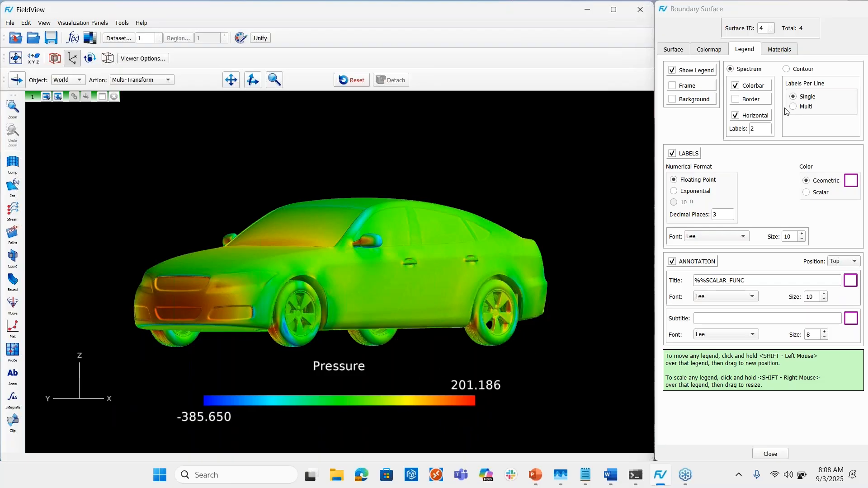
Set the number of labels on the legend's colorbar to 5.
left_click(739, 130)
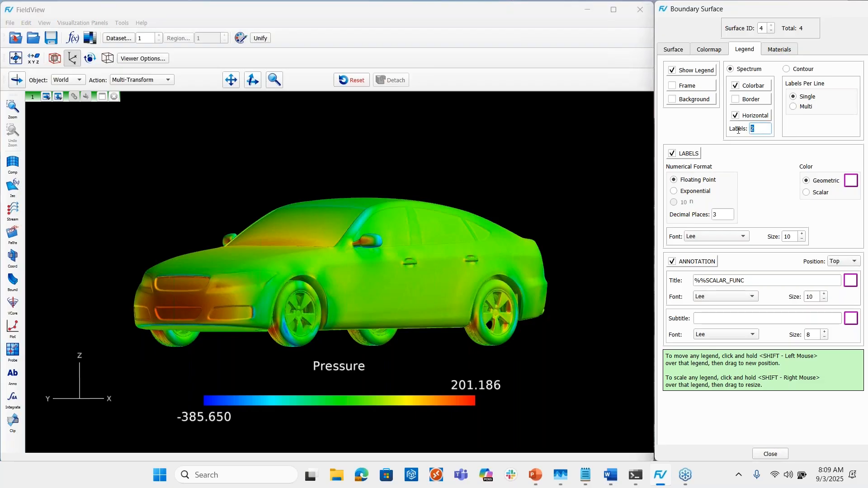
type("5")
key("Return")
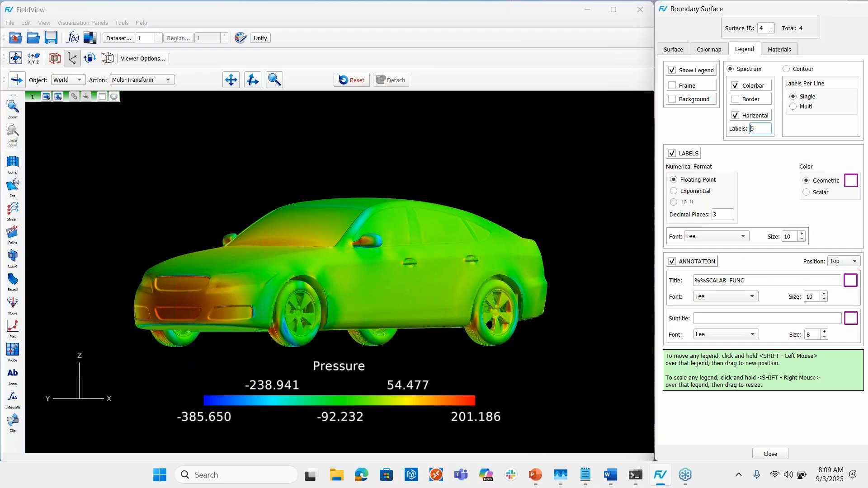
Copy the graphics view of the car and its pressure legend to the clipboard.
left_click(26, 23)
mouse_move(45, 55)
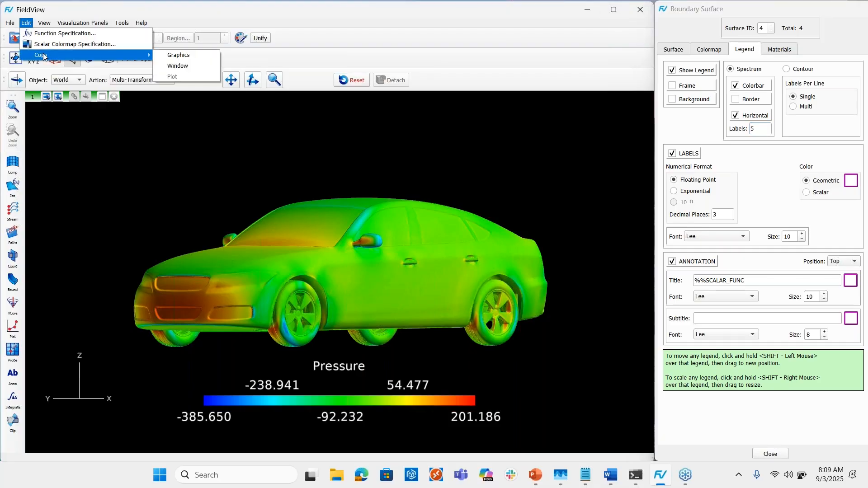
left_click(178, 56)
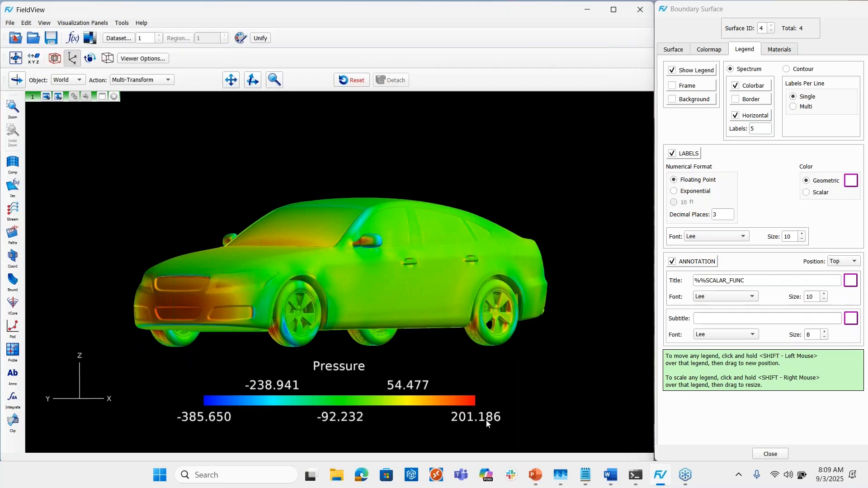
Switch to the Live FV Training - Basics.pptx presentation in PowerPoint and paste the copied image onto blank slide 6.
left_click(540, 474)
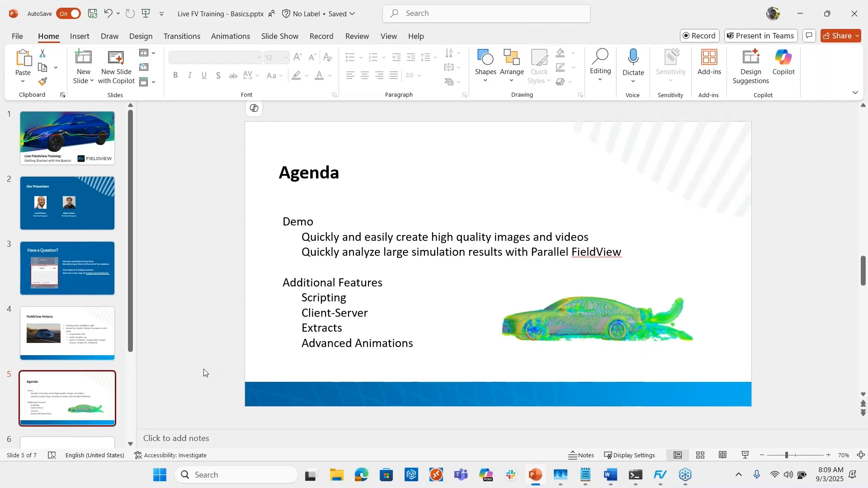
scroll(128, 354, "down", 2)
scroll(127, 355, "down", 1)
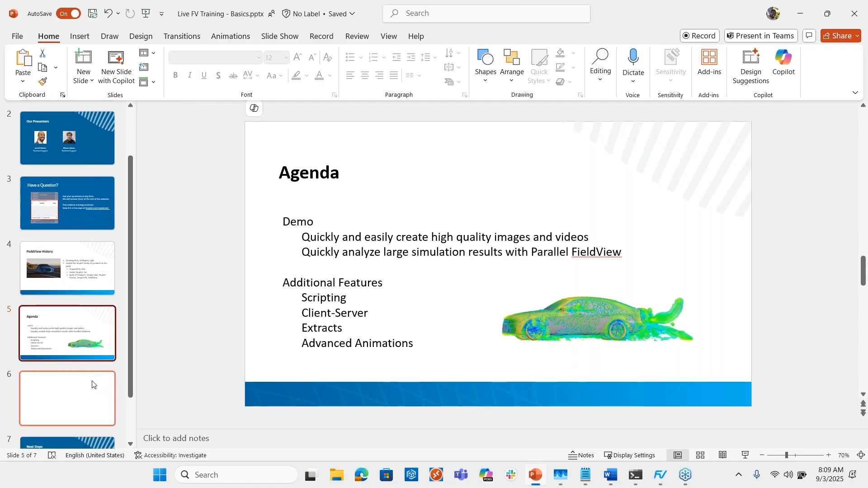
left_click(91, 384)
right_click(372, 213)
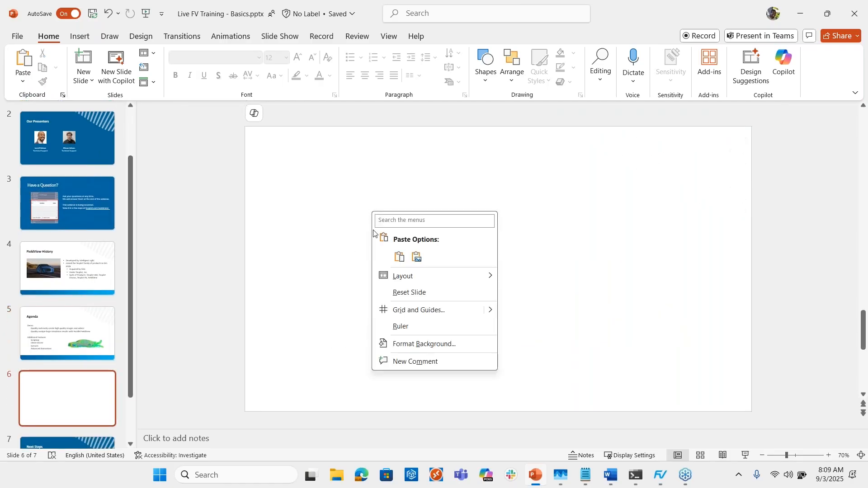
left_click(392, 258)
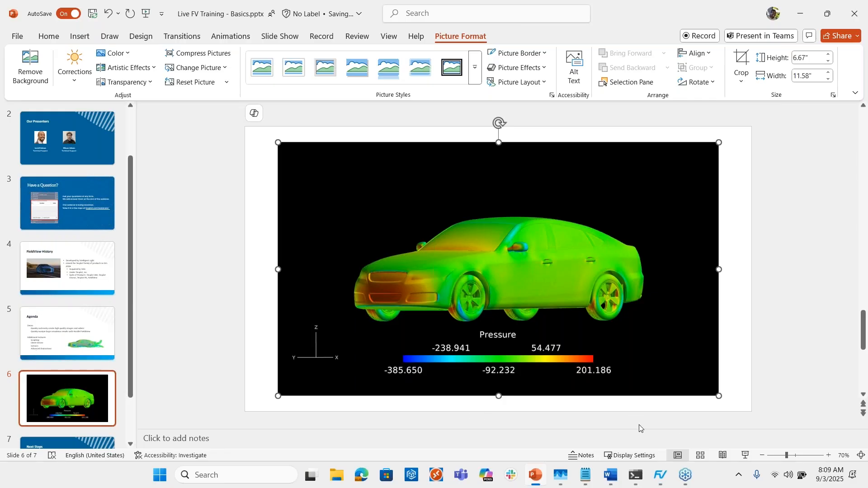
Preview slide 6 with the pasted car image as a slide show, and switch back to FieldView.
left_click(745, 456)
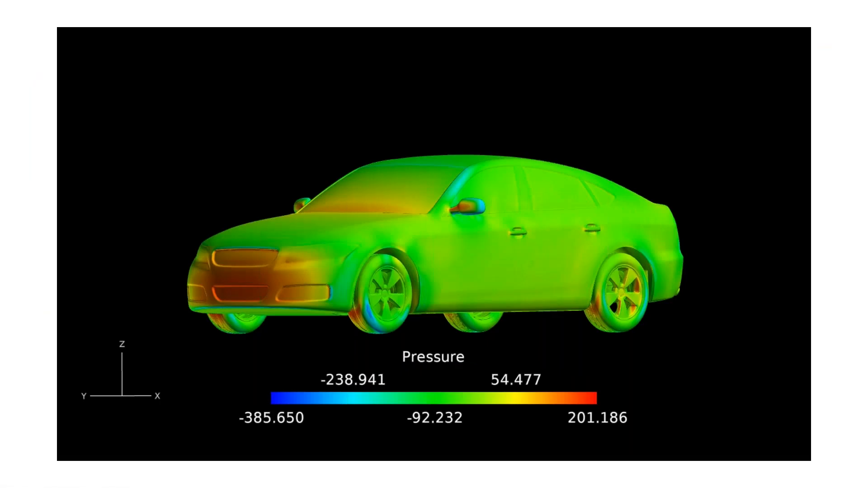
key("alt+Tab")
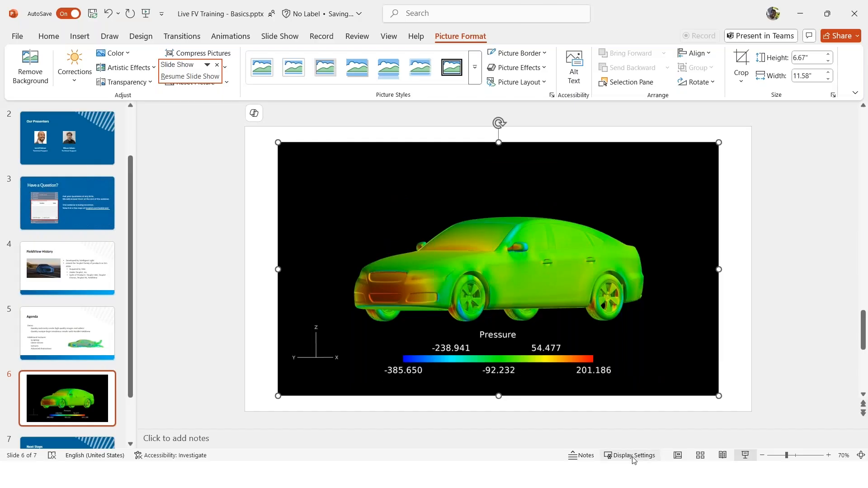
key("alt+Tab")
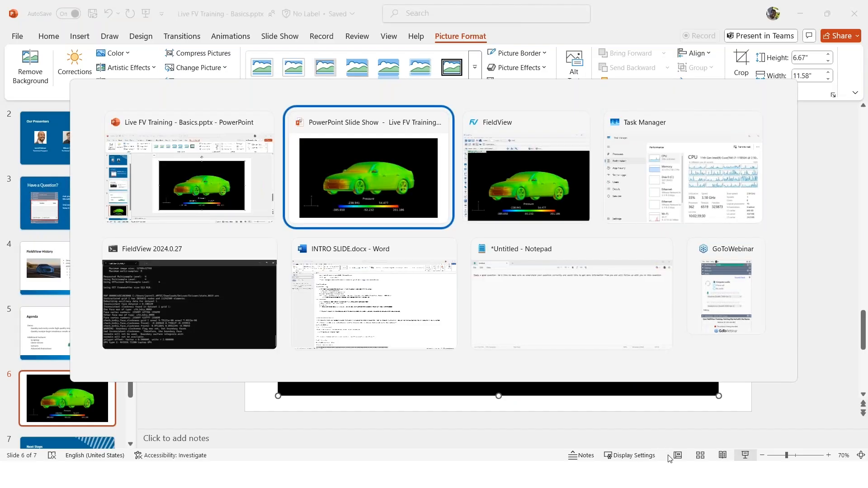
key("alt+Tab")
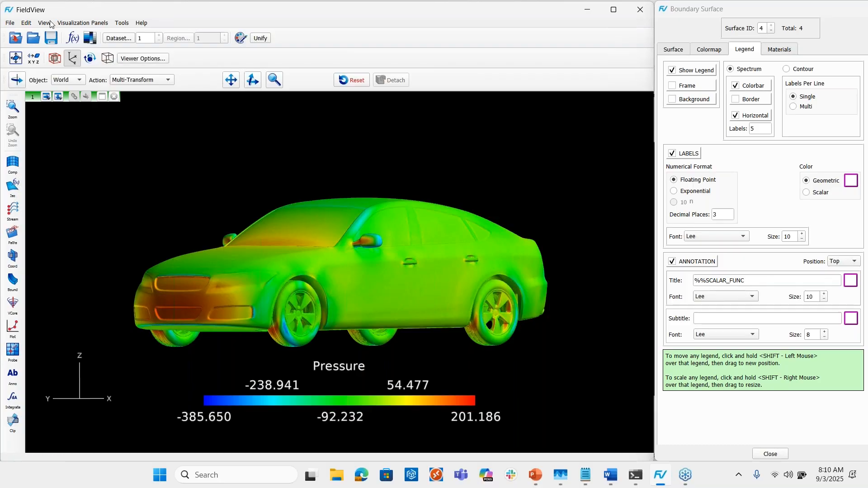
Save the graphics as the PNG image webinar_example.png in the Drivaer folder, replacing the existing file.
left_click(10, 23)
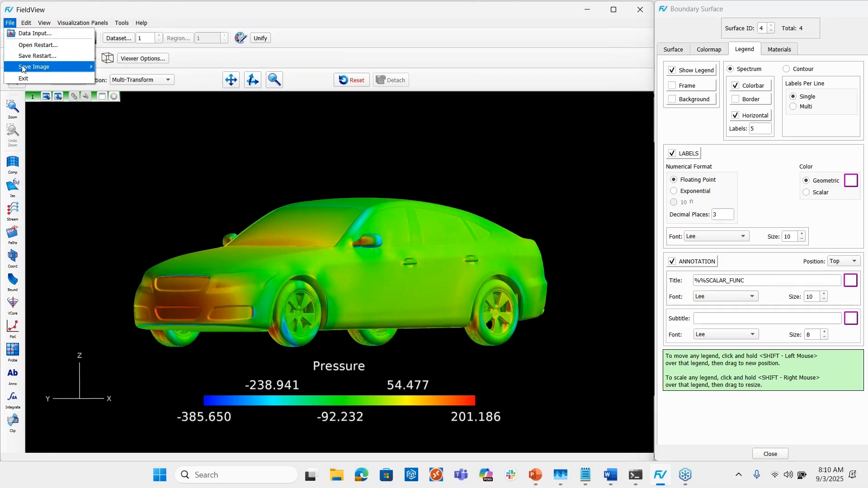
mouse_move(70, 68)
left_click(116, 68)
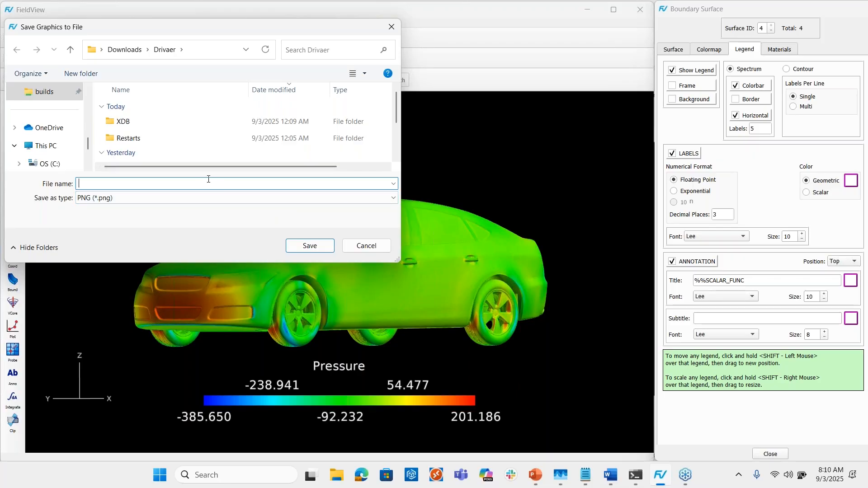
type("we")
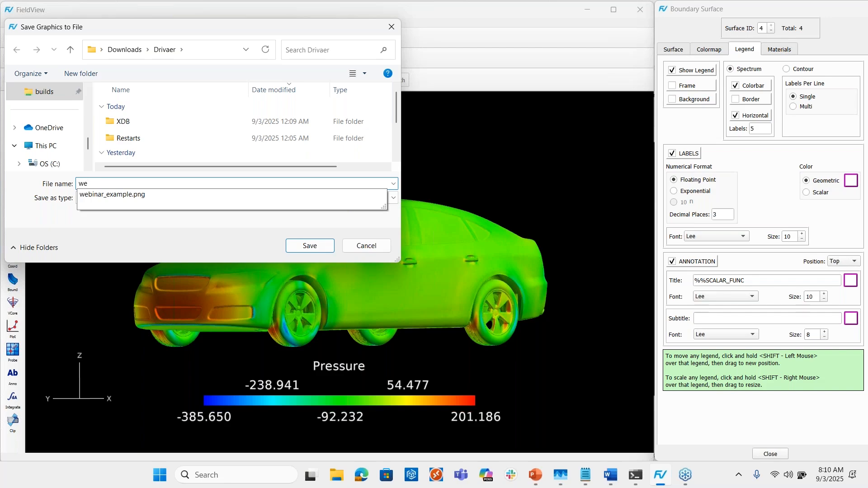
left_click(202, 199)
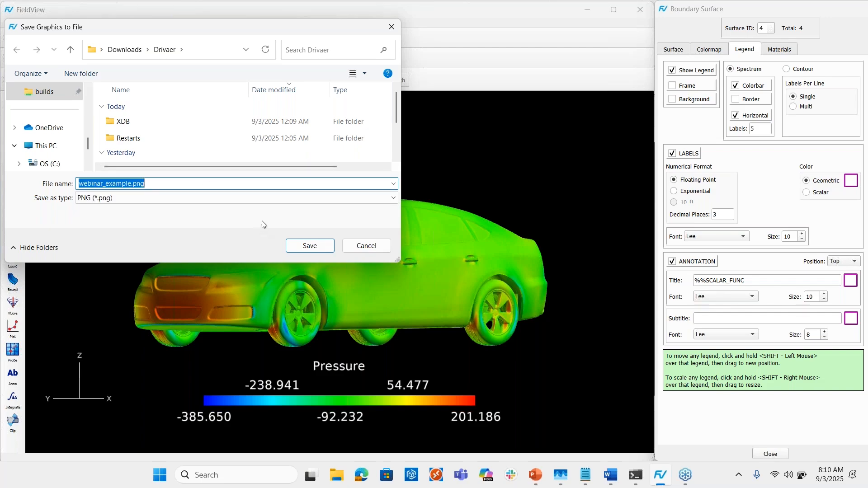
left_click(299, 249)
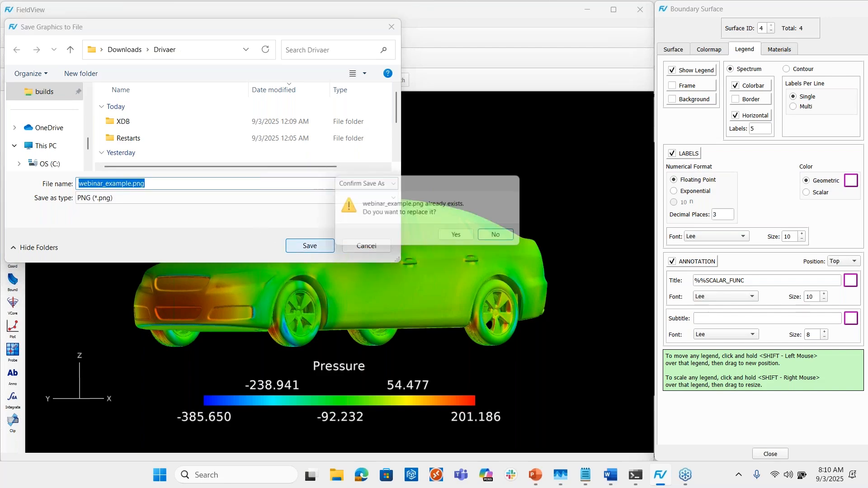
left_click(460, 239)
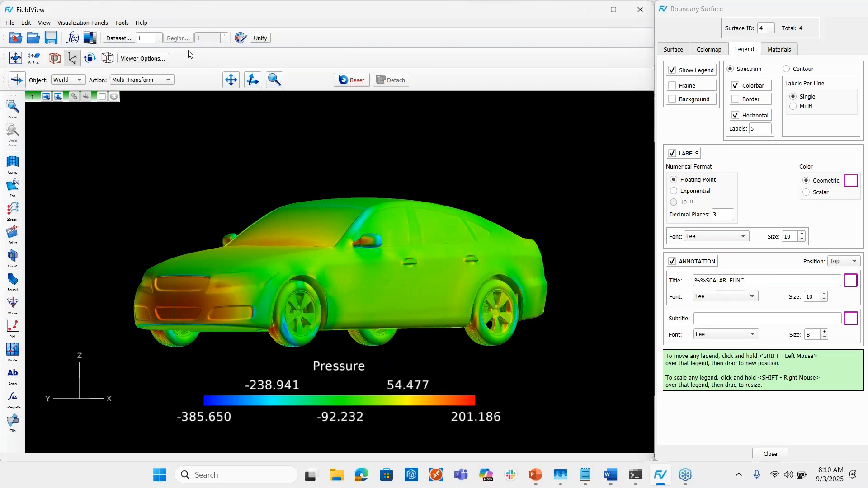
Save a complete restart as webinar.dat in the Restarts folder, replacing the existing file.
left_click(10, 23)
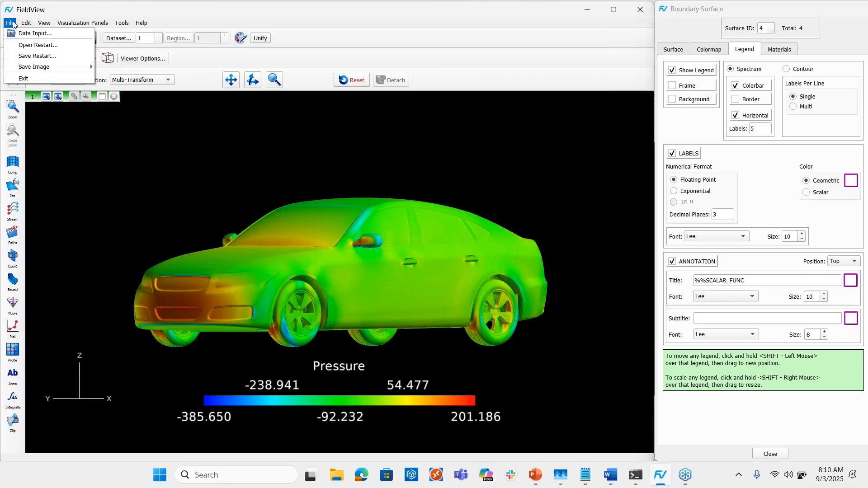
left_click(30, 56)
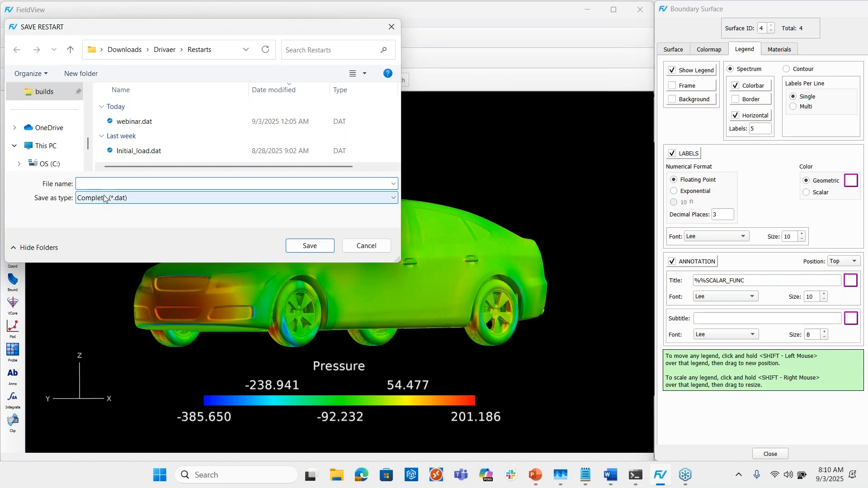
left_click(125, 122)
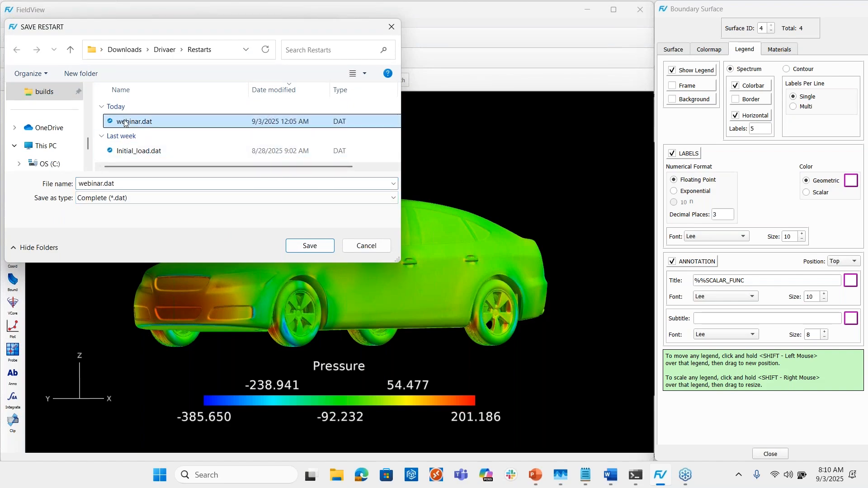
double_click(125, 122)
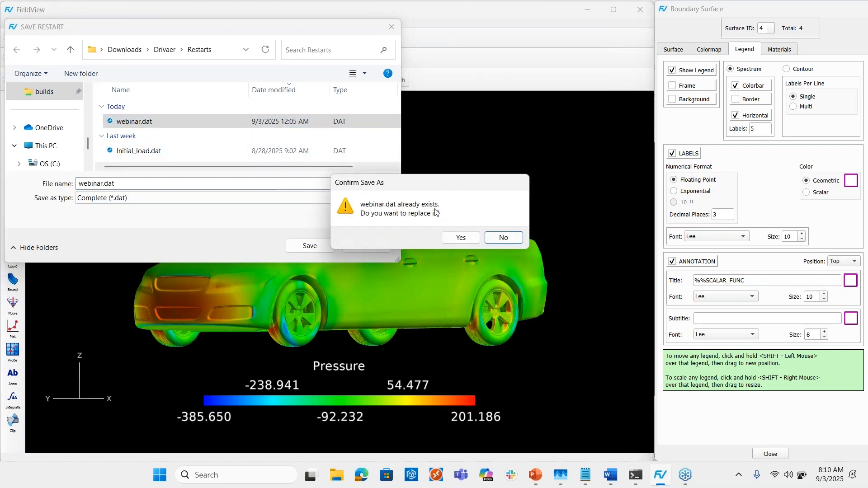
left_click(456, 237)
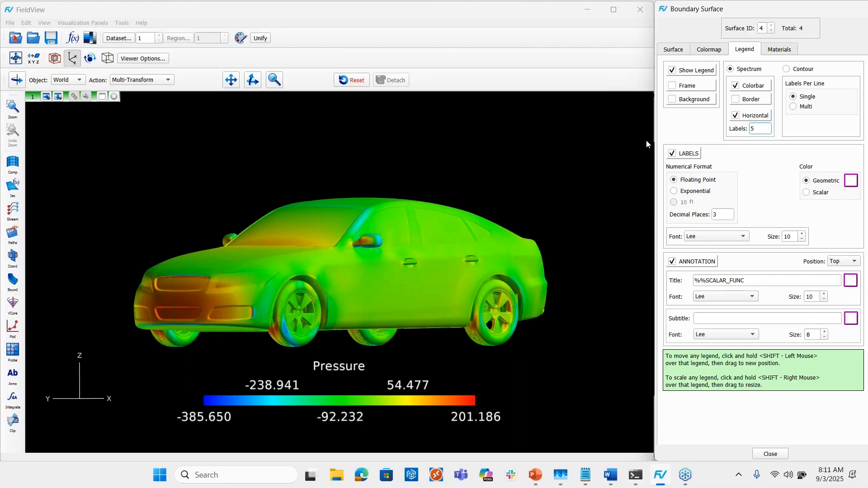
Hide the pressure legend and return to the boundary surface's main settings.
left_click(672, 70)
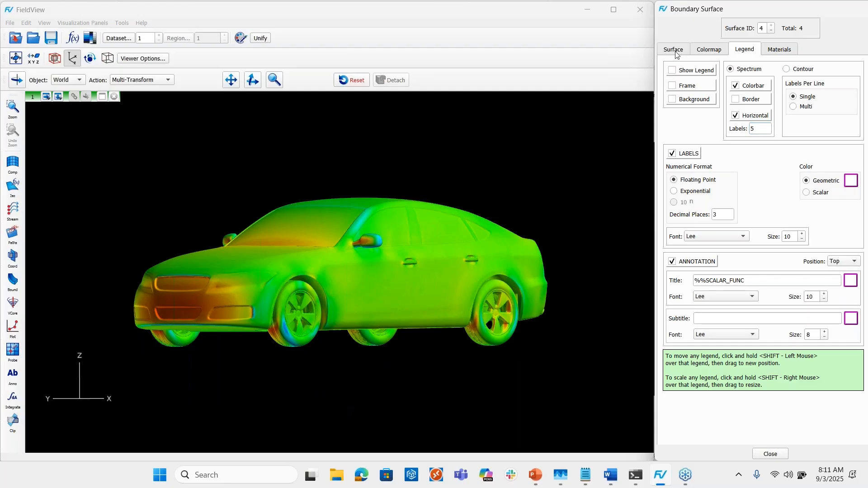
left_click(675, 50)
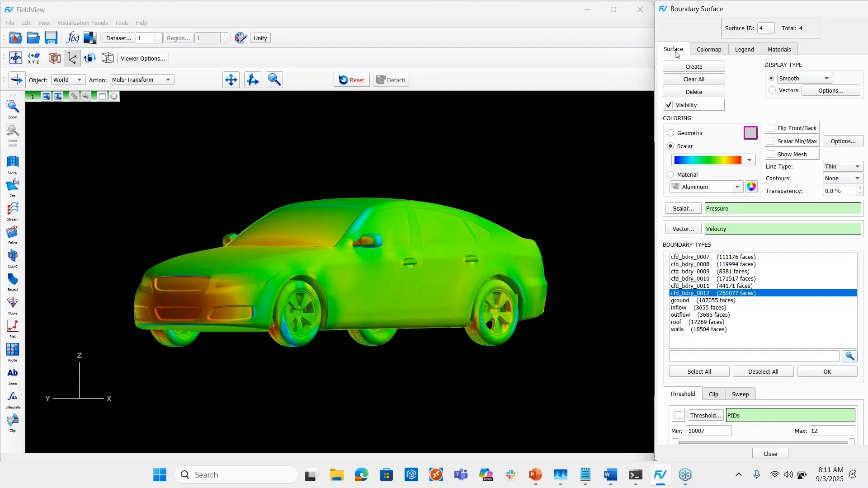
Switch the car's boundary surfaces to geometric coloring and unify the setting across all of them.
left_click(672, 133)
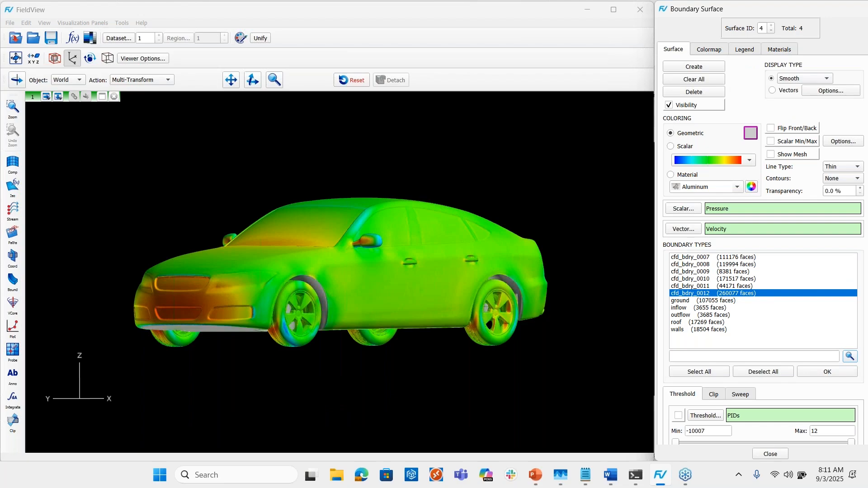
left_click(262, 39)
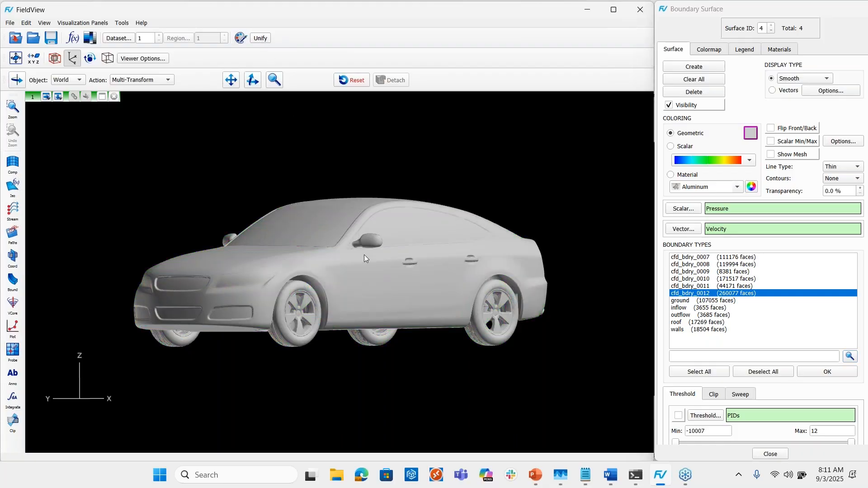
right_click_drag(364, 251, 365, 241)
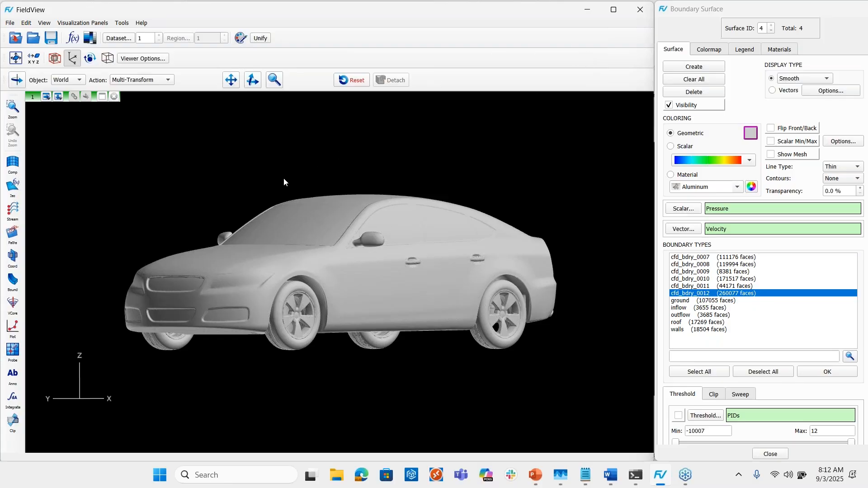
Create a coordinate surface on the X plane and set its display type to Constant.
left_click(13, 257)
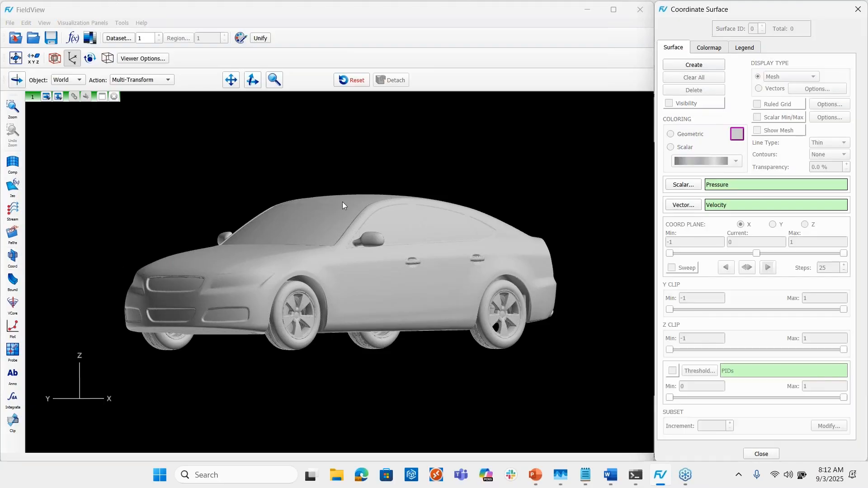
left_click(690, 66)
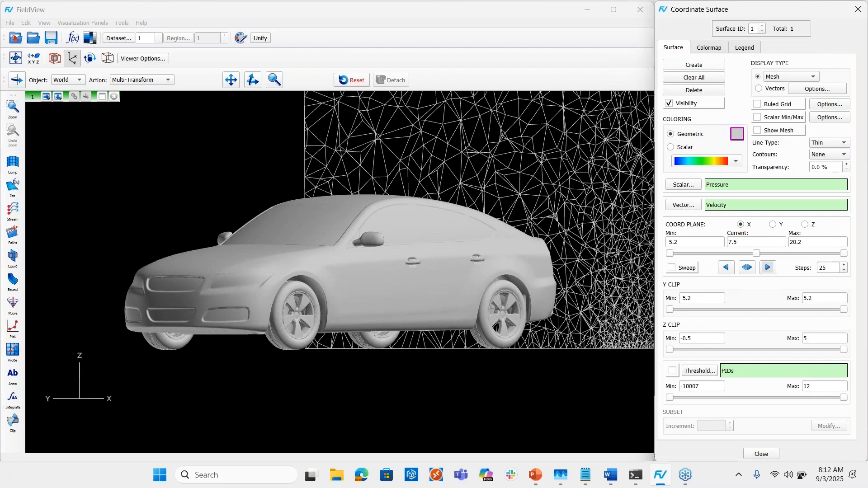
left_click(437, 291)
left_click_drag(437, 292, 443, 318)
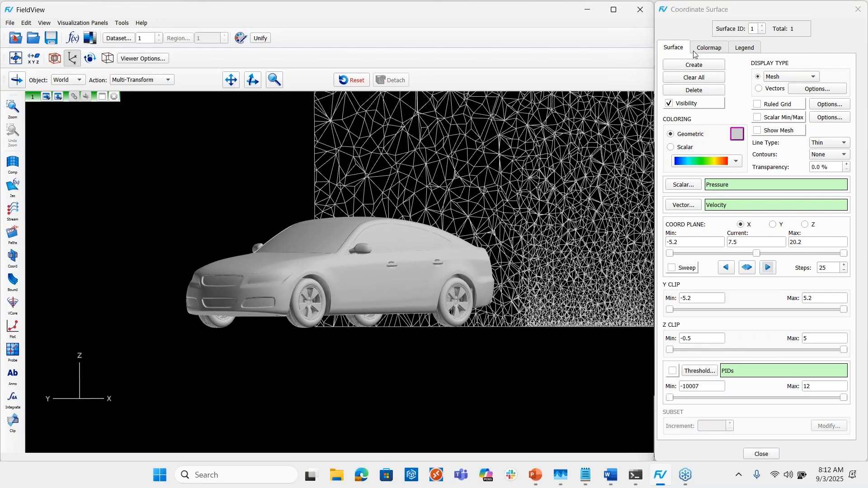
left_click(780, 76)
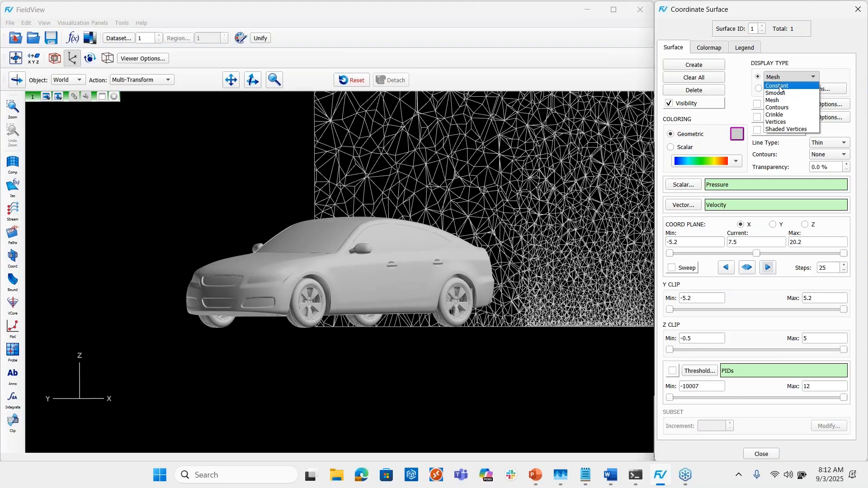
left_click(779, 86)
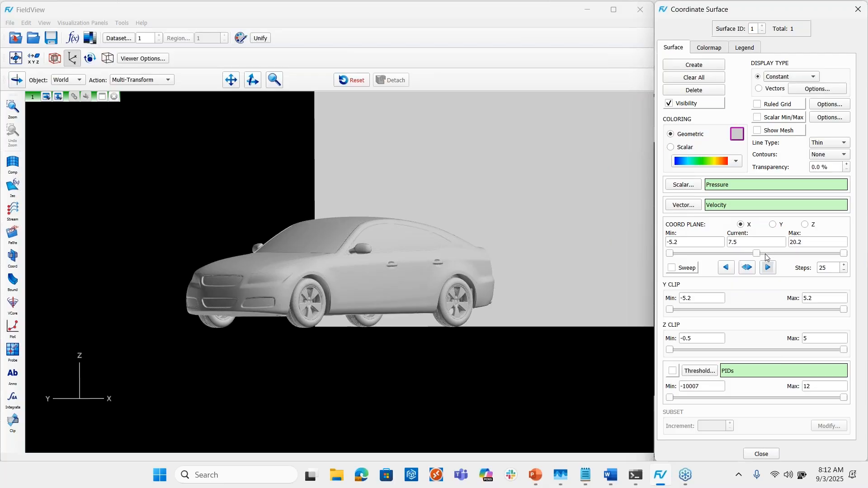
Position the X coordinate plane at 2.5 and color it by its scalar function.
left_click_drag(758, 252, 733, 256)
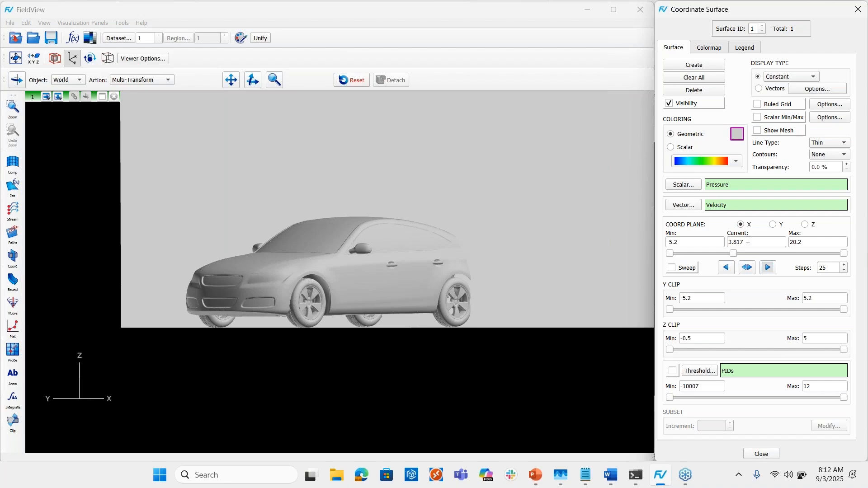
left_click_drag(745, 243, 715, 238)
type("2.5")
key("Return")
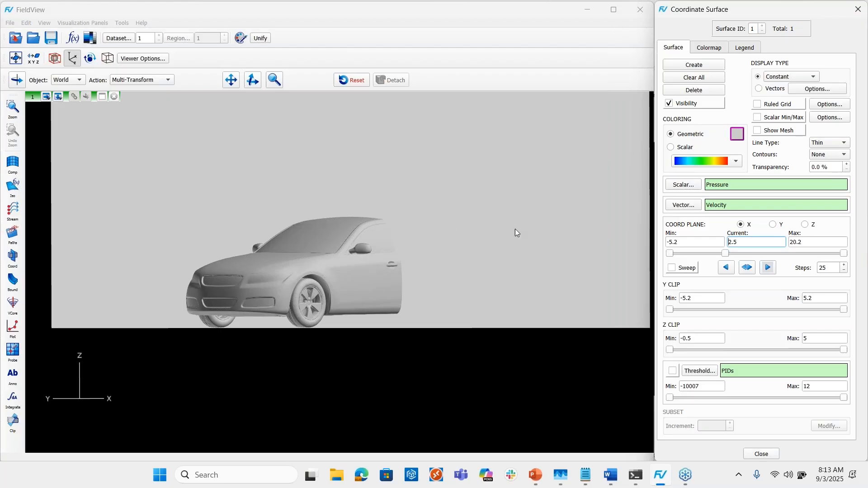
left_click_drag(490, 273, 489, 297)
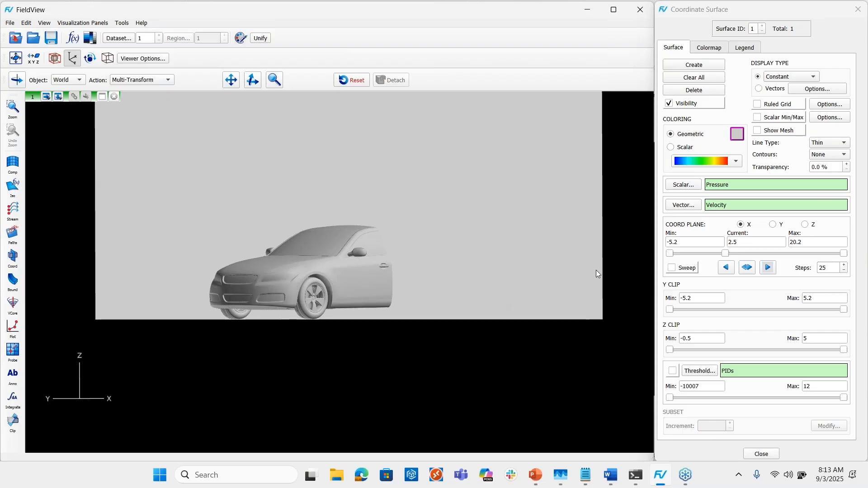
left_click(672, 147)
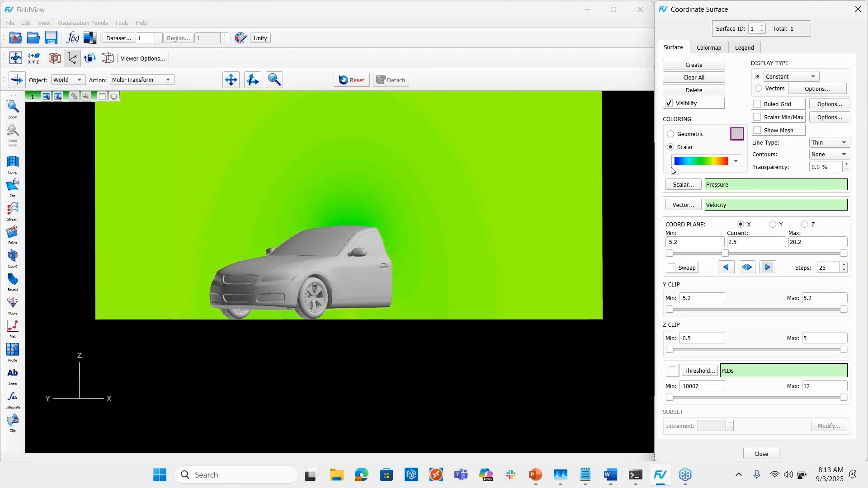
Examine the list of scalar functions available for the coordinate surface, without choosing one.
left_click(687, 187)
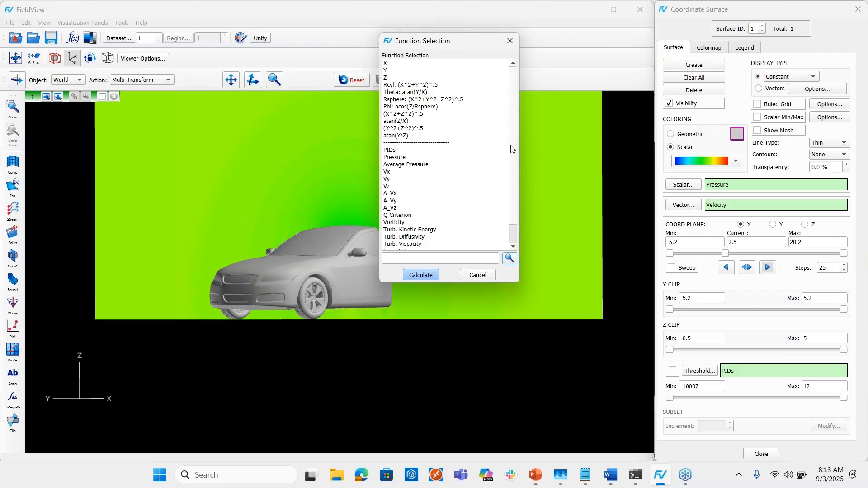
scroll(509, 163, "down", 1)
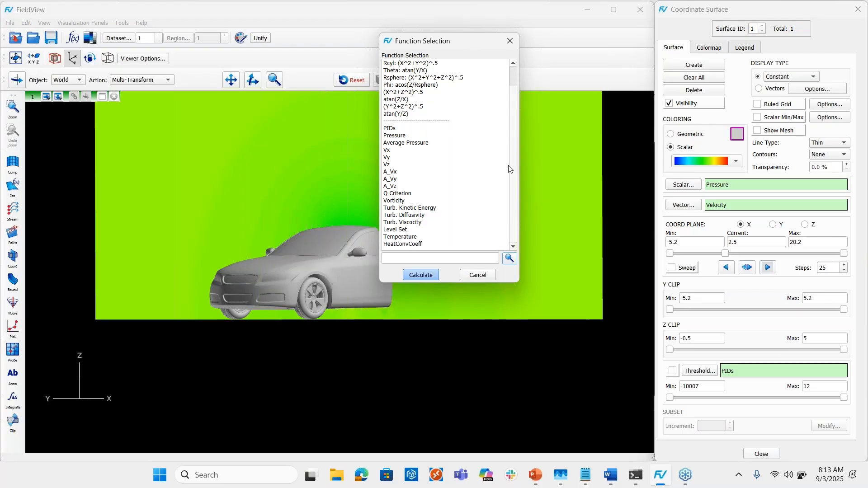
scroll(509, 168, "up", 1)
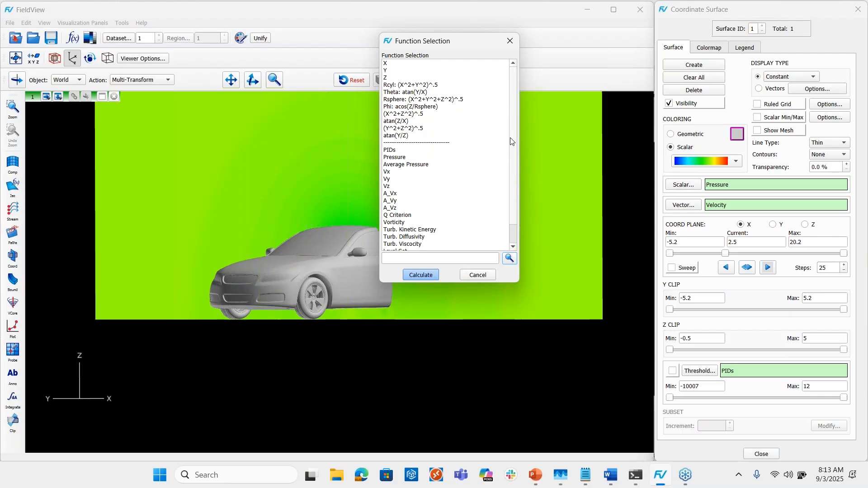
left_click(477, 275)
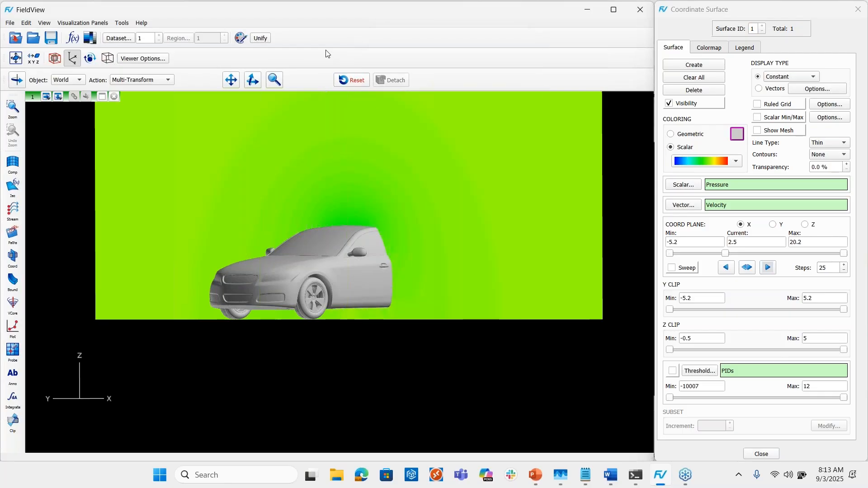
Start a new function and build the formula mag("Velocity") from the magnitude operation and the Velocity quantity.
left_click(71, 38)
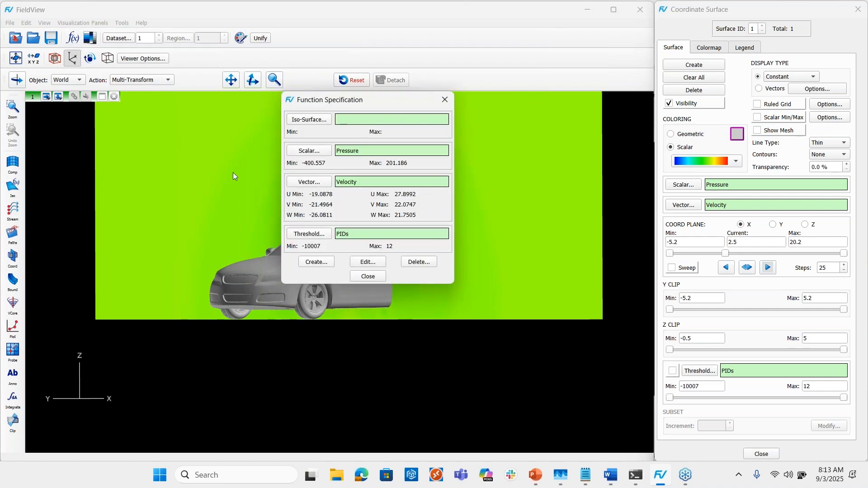
left_click(312, 263)
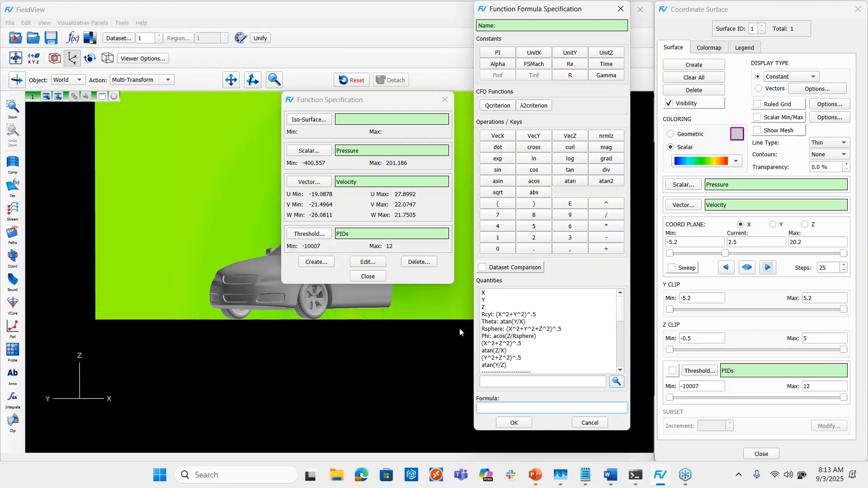
left_click(606, 148)
left_click_drag(622, 306, 620, 358)
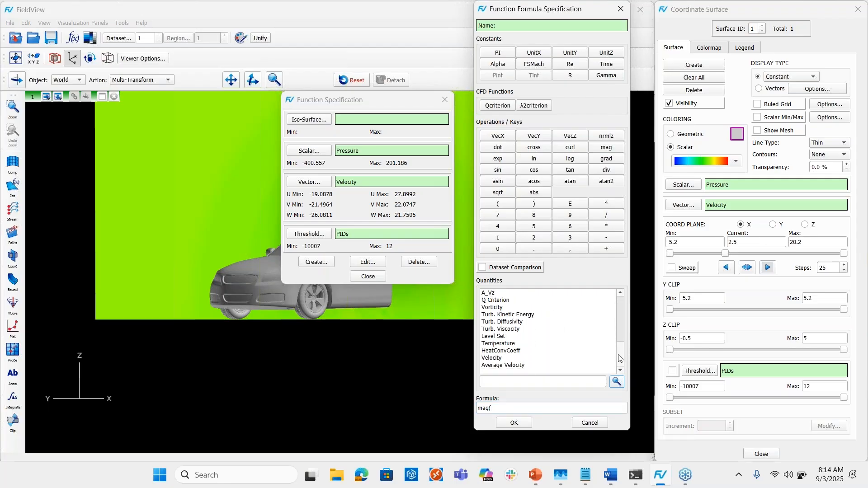
double_click(497, 360)
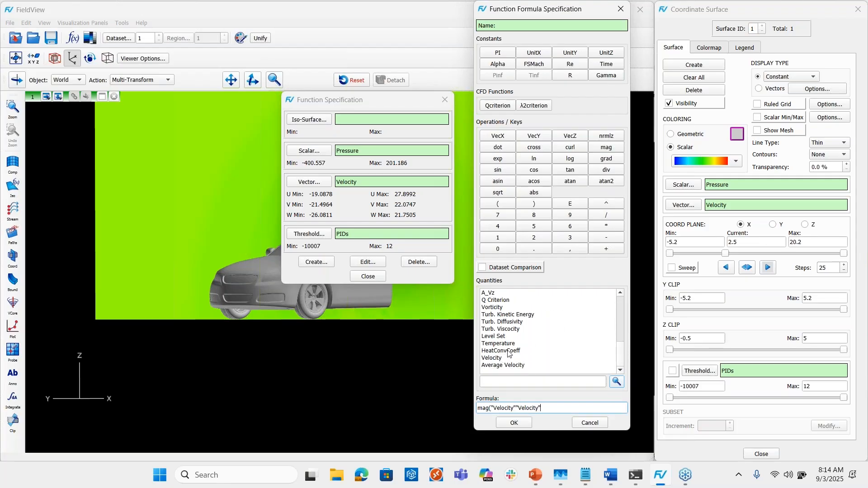
key("BackSpace")
key("BackSpace")
key("BackSpace")
key("BackSpace")
key("BackSpace")
key("BackSpace")
key("BackSpace")
key("BackSpace")
key("BackSpace")
type(")")
Save the velocity magnitude function with its formula as the name, and close the function specification.
left_click(508, 424)
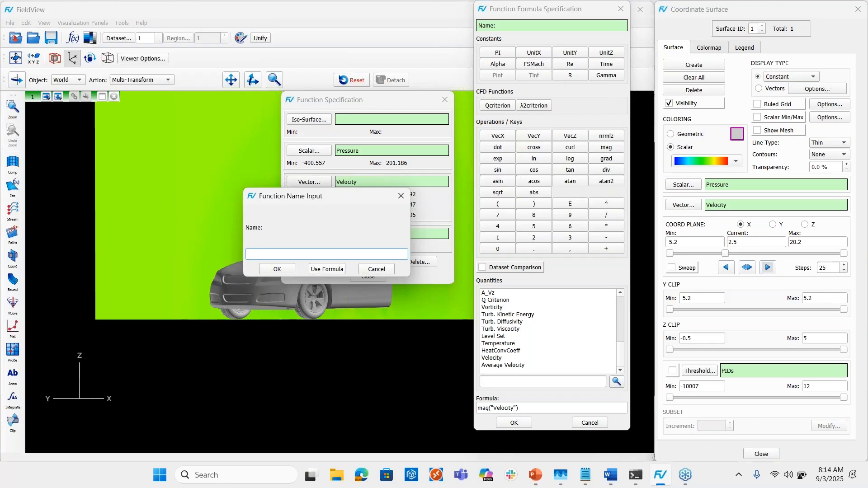
left_click(319, 269)
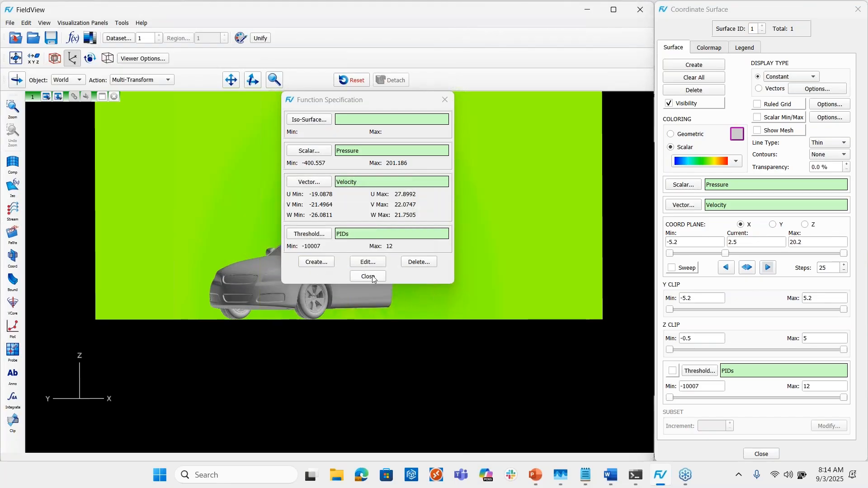
left_click(368, 277)
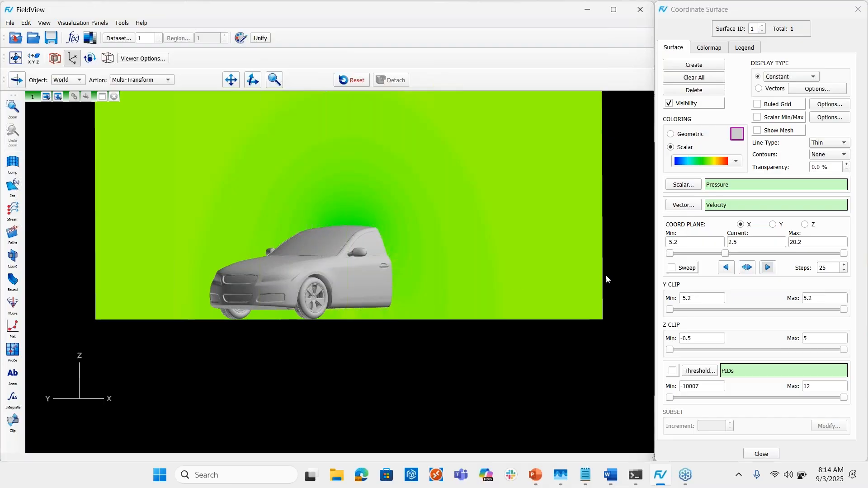
Set the coordinate surface's scalar function to mag("Velocity").
left_click(691, 186)
scroll(513, 208, "down", 2)
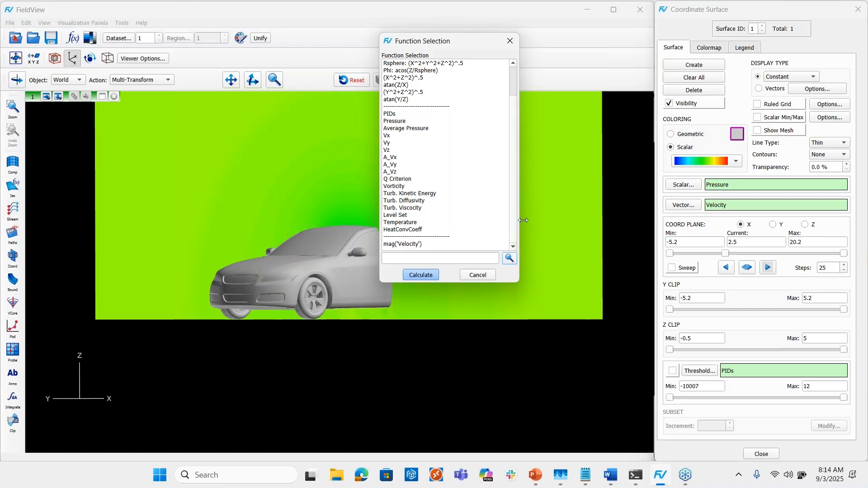
left_click(413, 244)
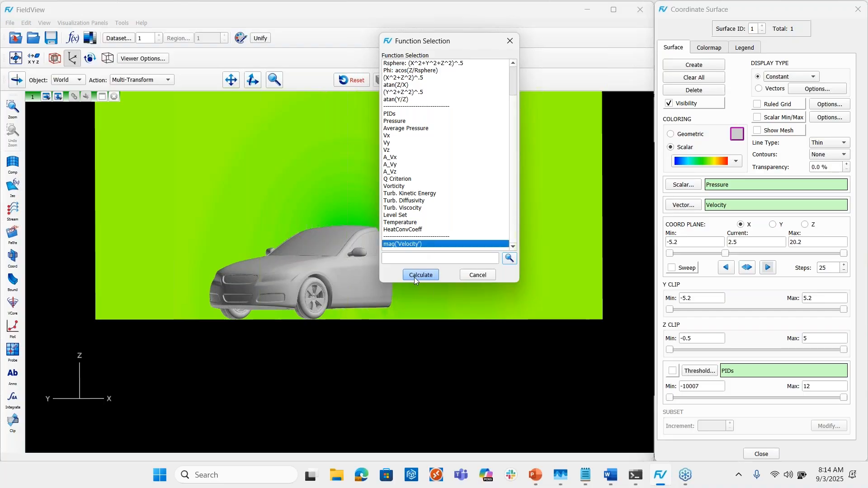
left_click(416, 275)
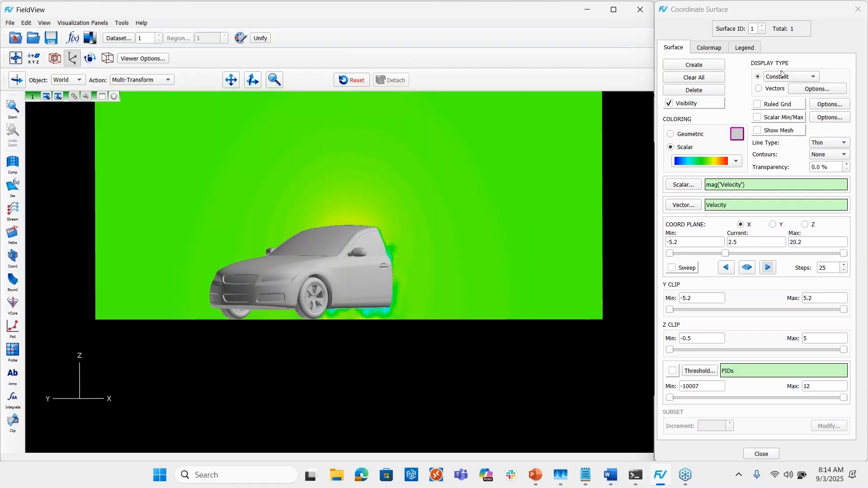
Scale the coordinate surface's colormap to its local value range and return to the main surface settings.
left_click(704, 48)
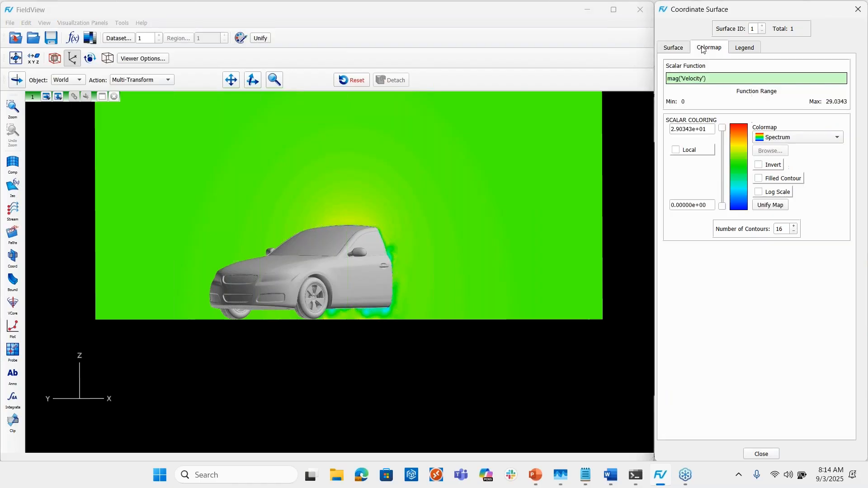
left_click(676, 150)
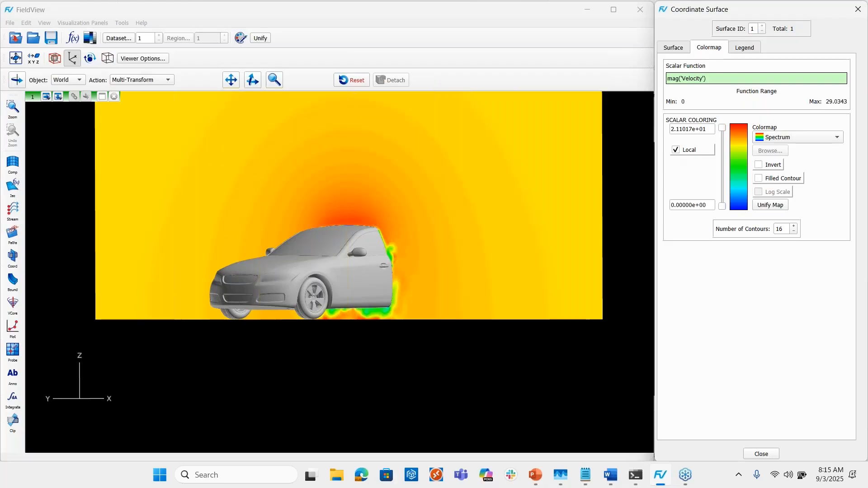
left_click(673, 49)
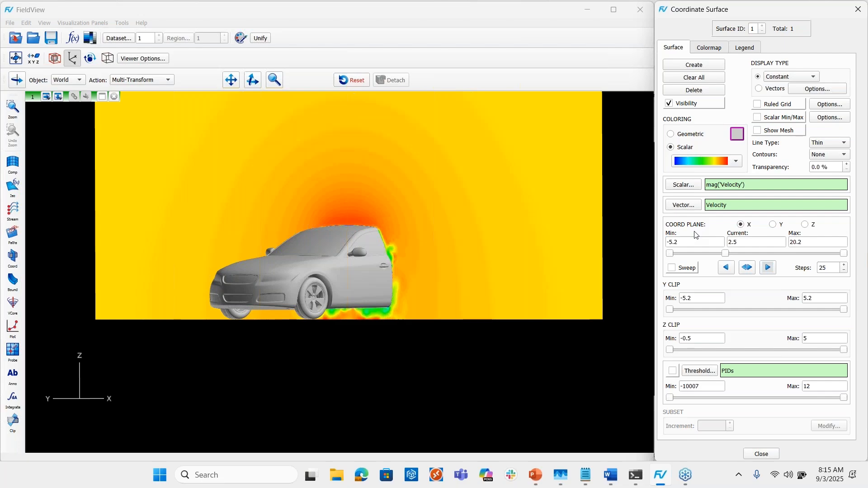
Preview the coordinate surface on the Y and Z planes, and switch it back to the X plane.
left_click(774, 225)
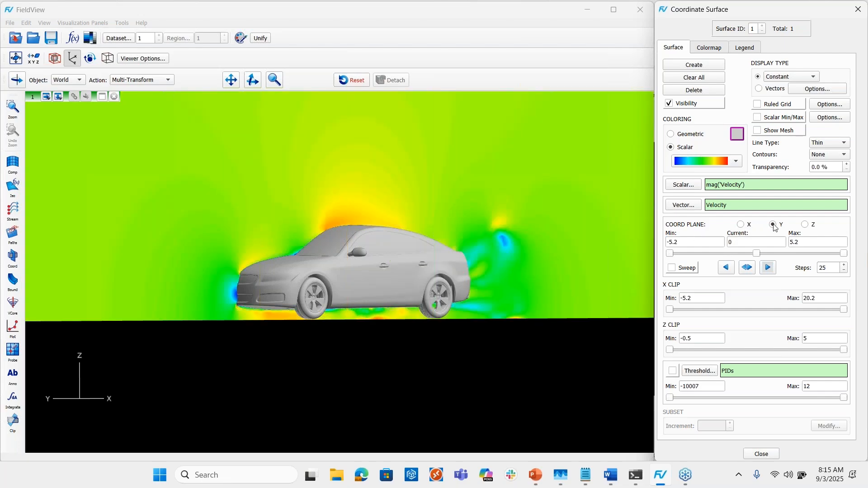
left_click(806, 225)
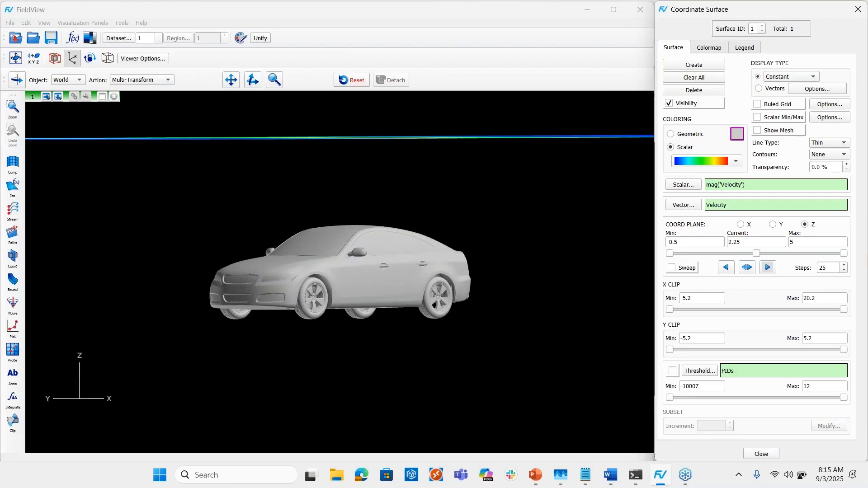
left_click(742, 225)
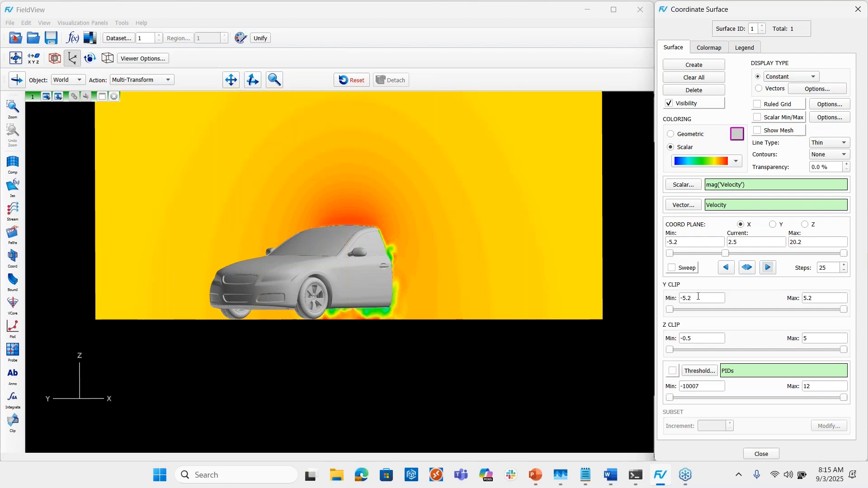
Clip the X coordinate plane to Y from -2 to 2 and set its Z clip maximum to 1.5.
left_click_drag(699, 295, 675, 298)
type("-2")
left_click_drag(818, 301, 800, 302)
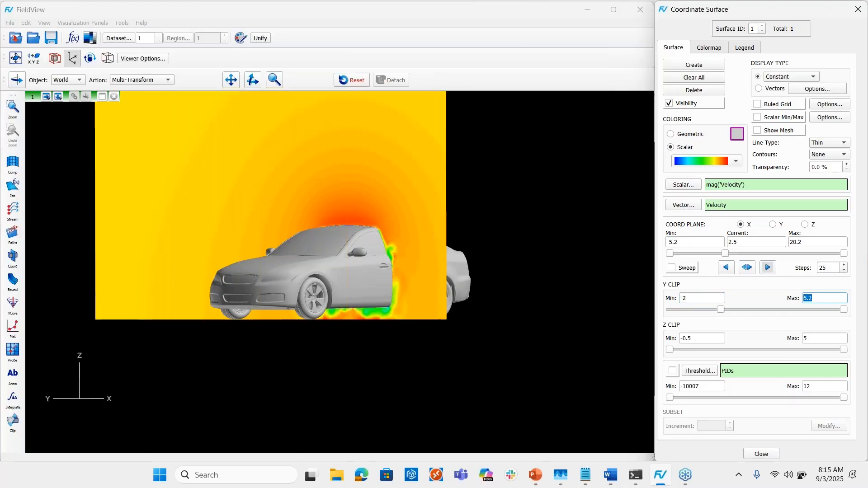
type("2")
key("Return")
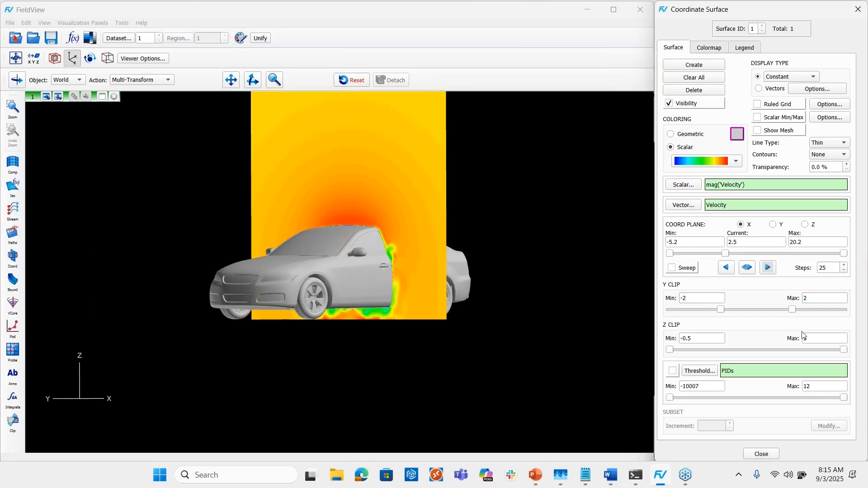
double_click(813, 338)
type("1.5")
key("Return")
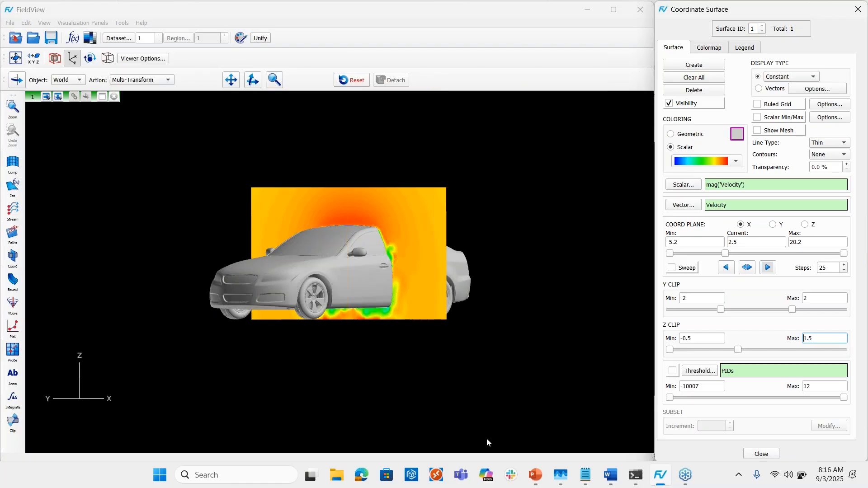
Set the coordinate surface's transparency to 37.5%.
right_click_drag(338, 308, 346, 261)
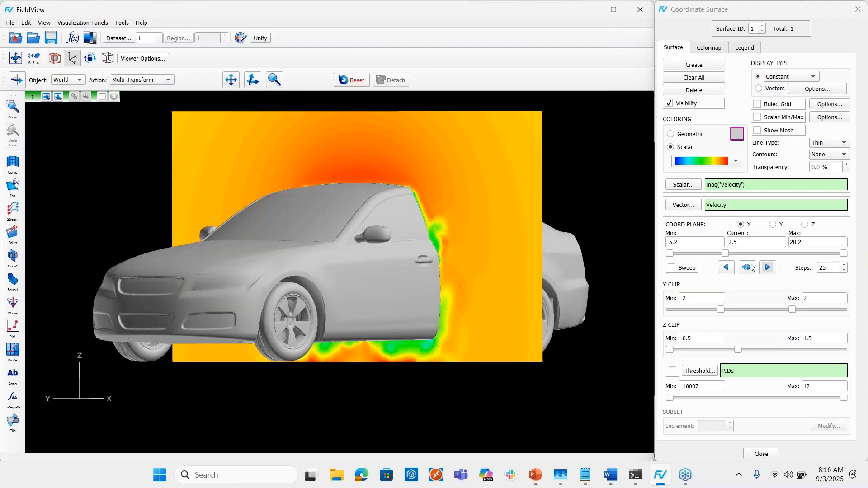
left_click(845, 164)
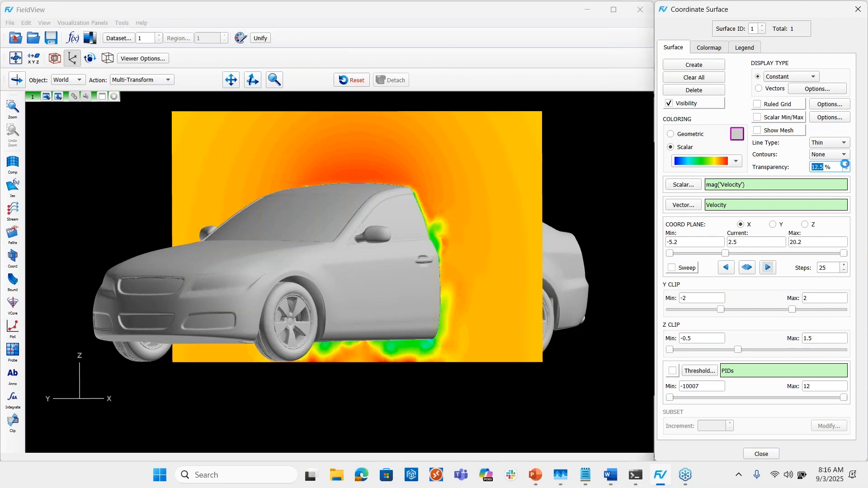
left_click(845, 164)
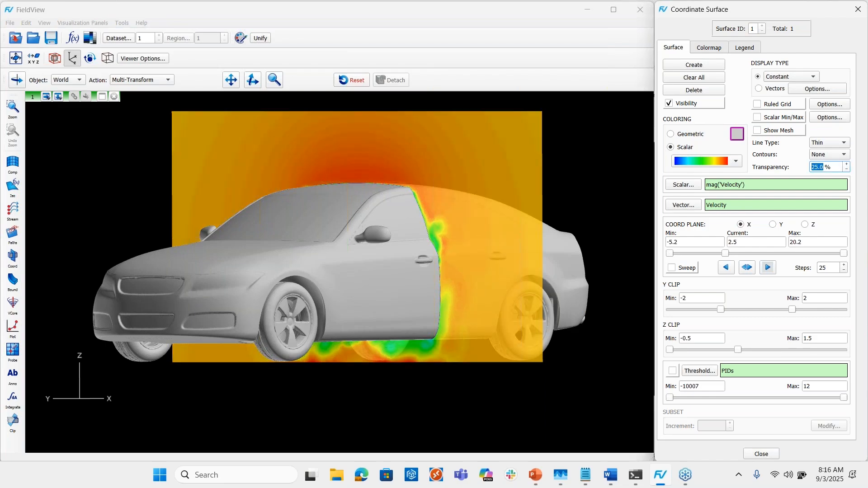
left_click(846, 164)
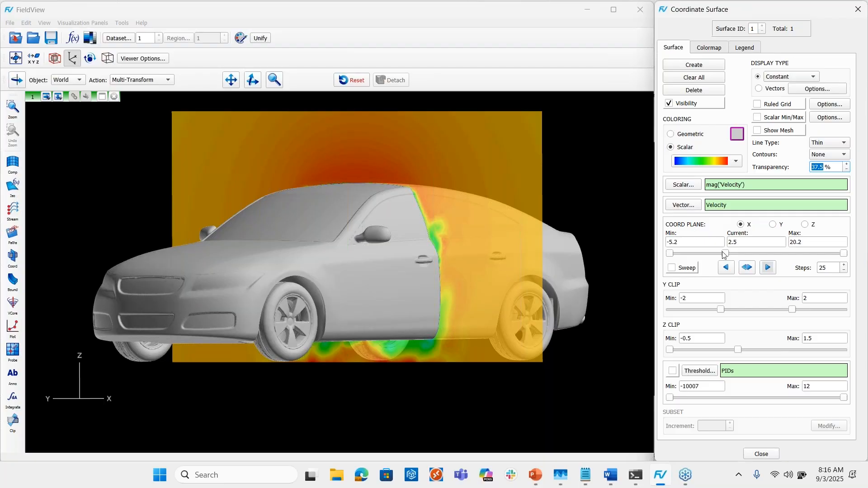
Limit the X plane's travel range to -0.0437995 through 6.23 and set its current position to 2.5.
left_click_drag(723, 254, 708, 253)
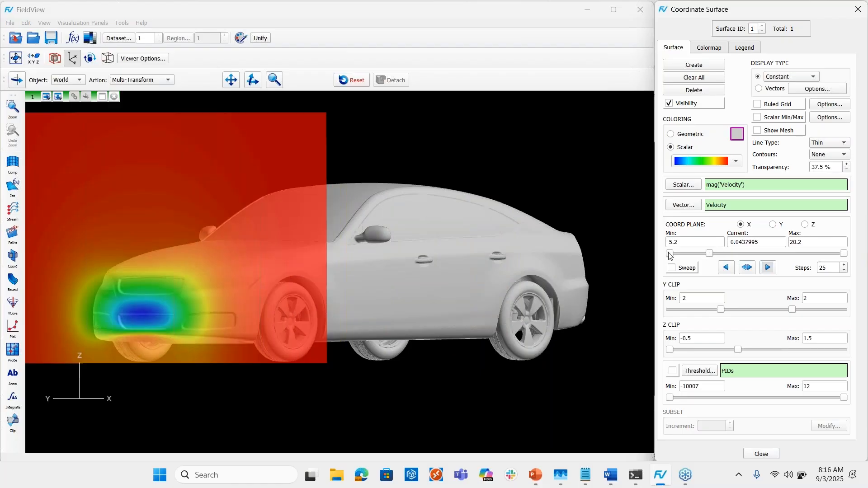
left_click_drag(670, 254, 749, 255)
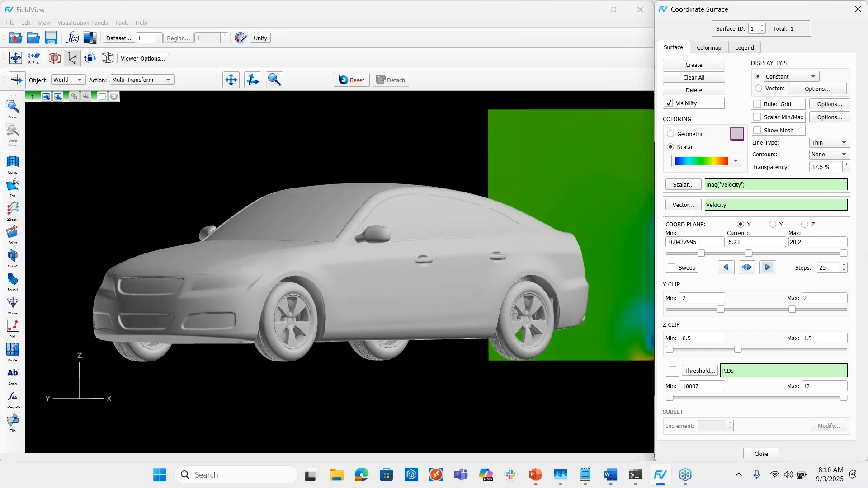
left_click_drag(843, 255, 721, 241)
type("2.5")
key("Return")
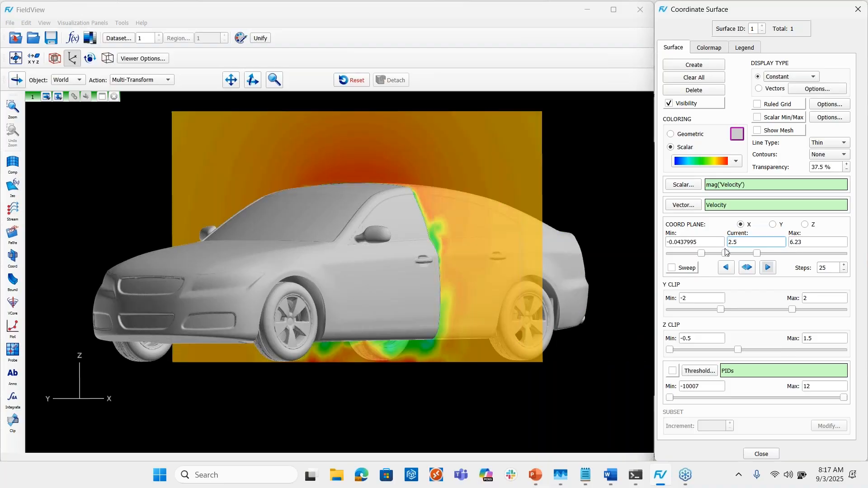
Set the X plane to 100 steps and sweep it through its range along the car, stopping partway.
left_click(831, 269)
left_click_drag(831, 270, 818, 270)
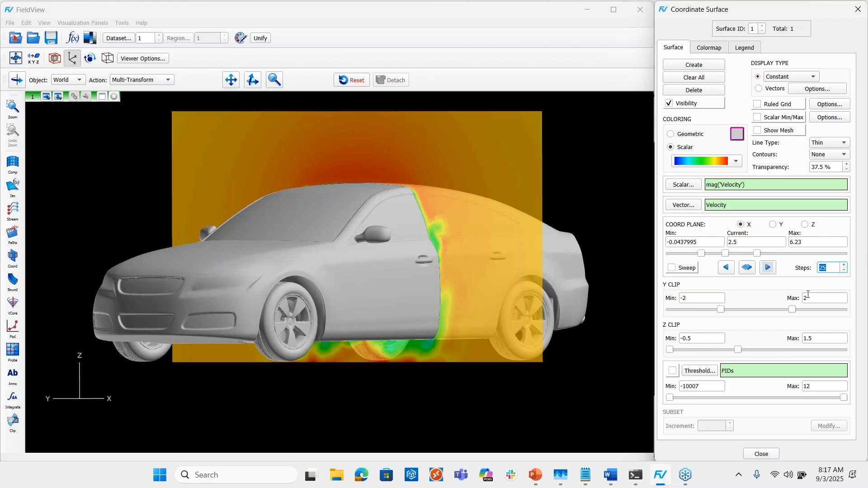
type("100")
key("Return")
left_click(673, 269)
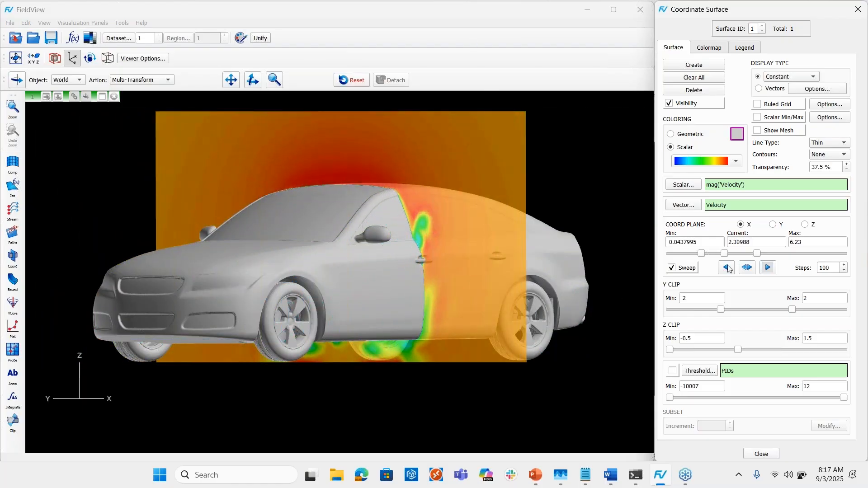
left_click(672, 268)
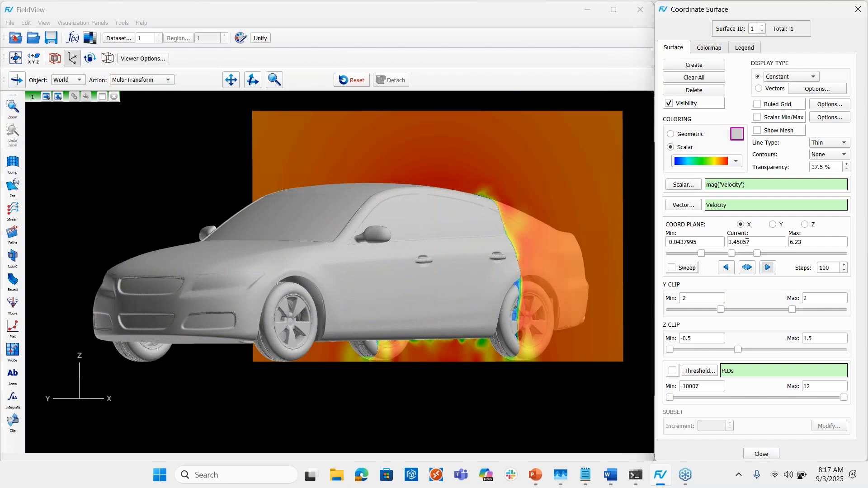
Set the X plane's current position to 2.5.
left_click_drag(747, 242, 695, 246)
type("2.5")
key("Return")
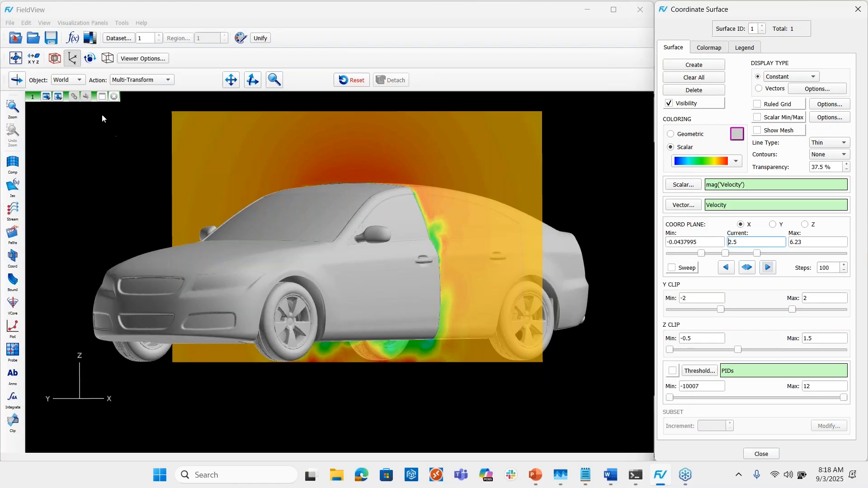
Enable Flipbook Build Mode and build a flipbook of the X plane's sweep with 25 steps.
left_click(122, 22)
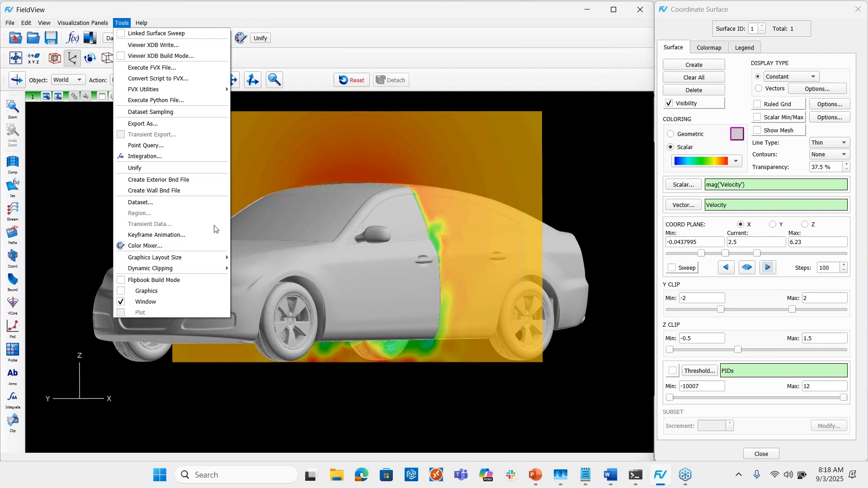
left_click(167, 281)
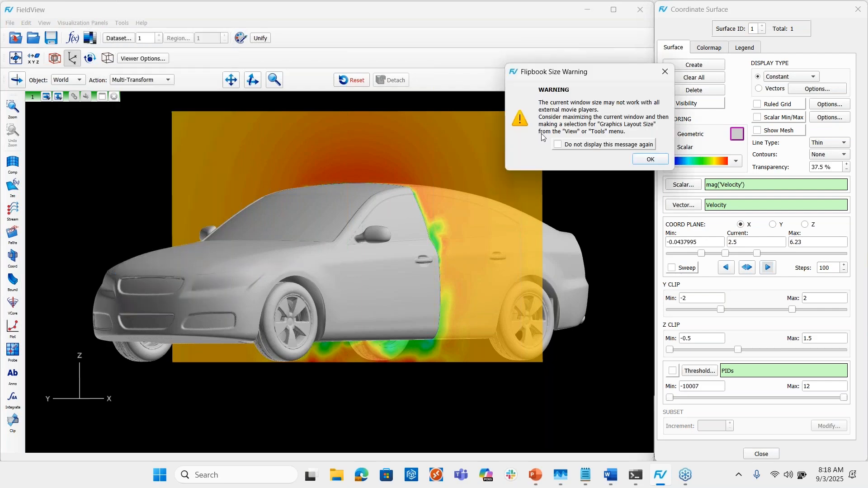
left_click(643, 161)
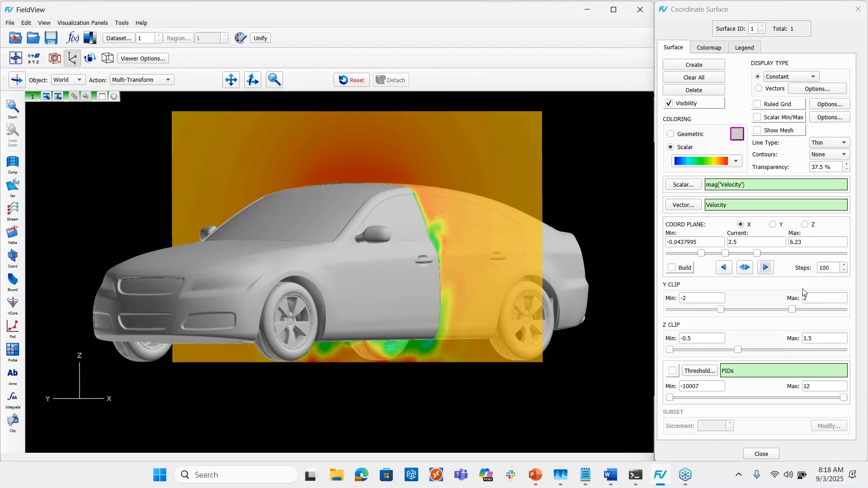
double_click(831, 269)
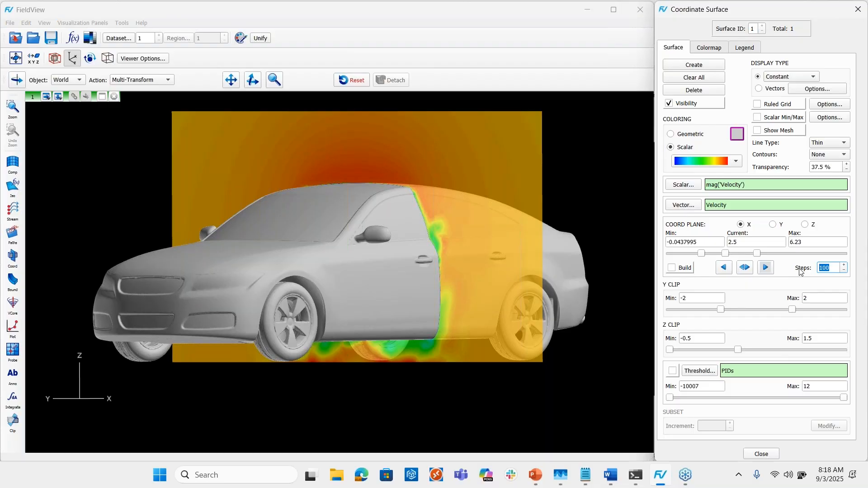
type("25")
key("Return")
left_click(671, 269)
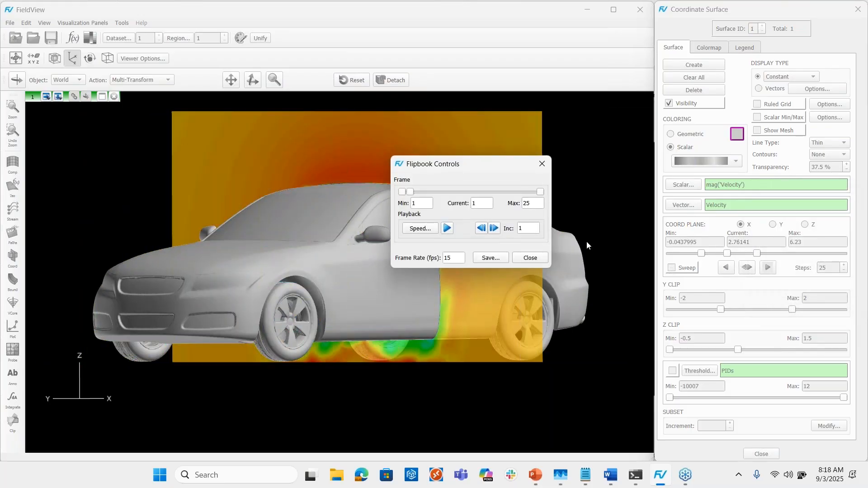
View the flipbook's file-saving options, cancel the save, and discard the flipbook.
left_click(491, 257)
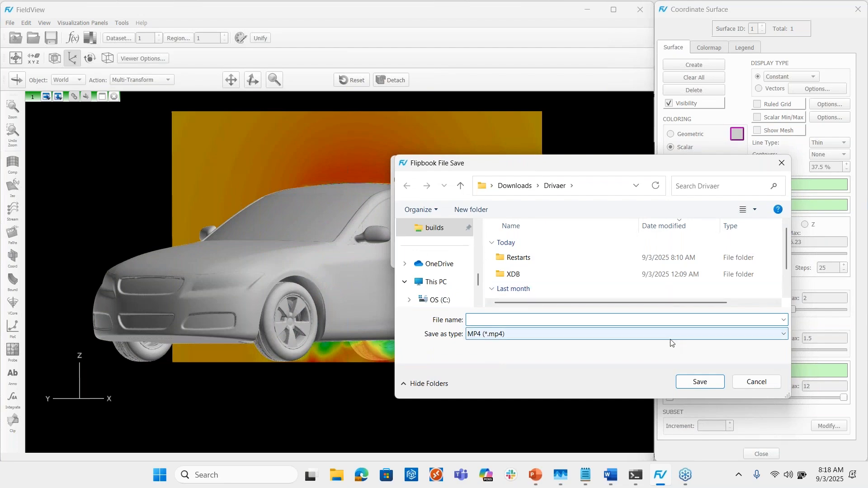
left_click(755, 383)
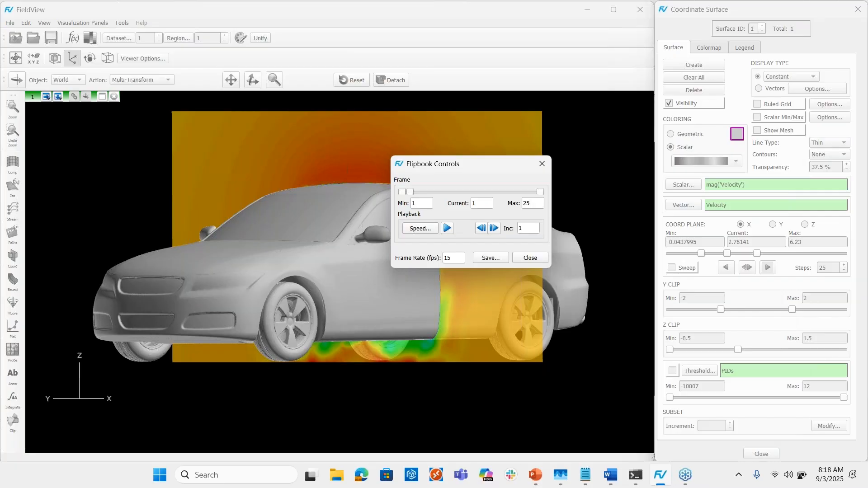
left_click(538, 258)
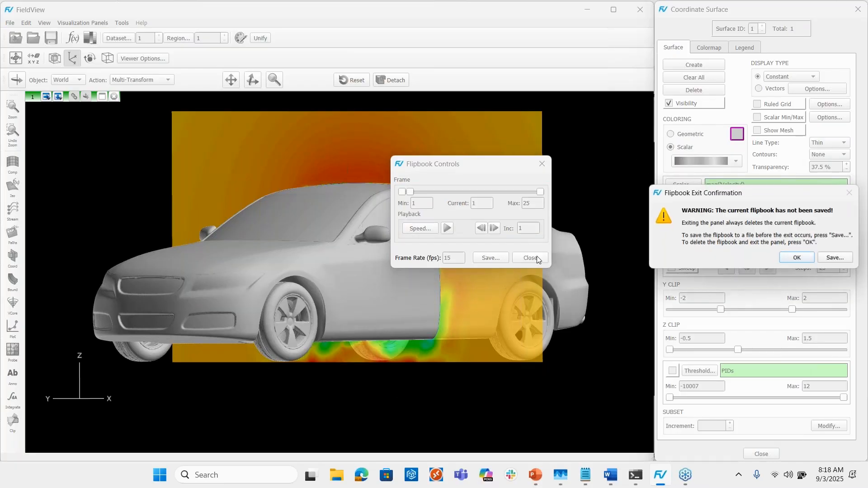
left_click(799, 258)
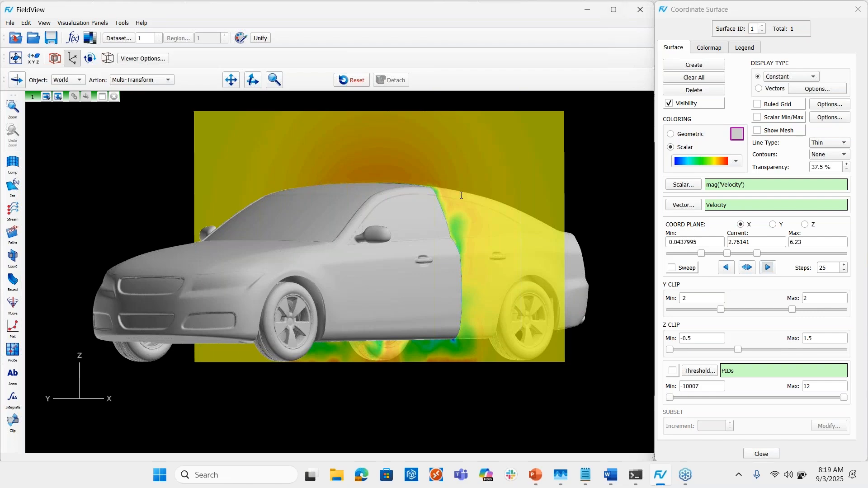
Create two additional X coordinate surfaces and place them at about X 0.92 and X 3.89.
left_click(695, 65)
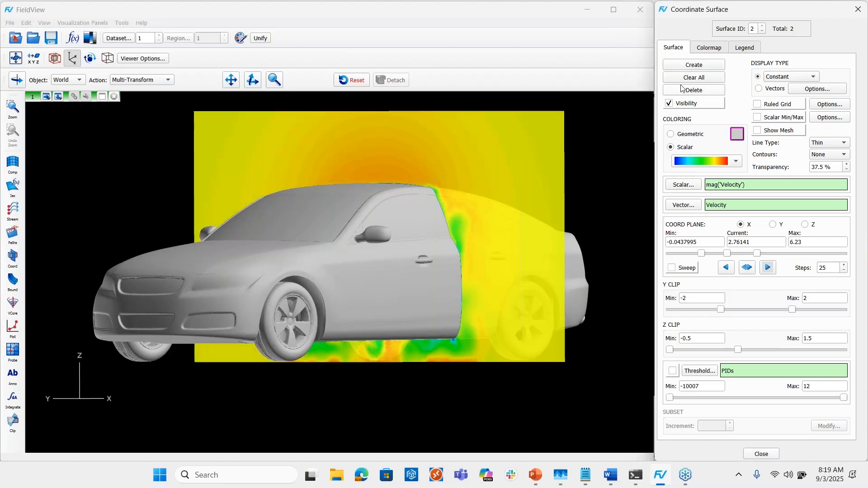
left_click_drag(727, 254, 716, 256)
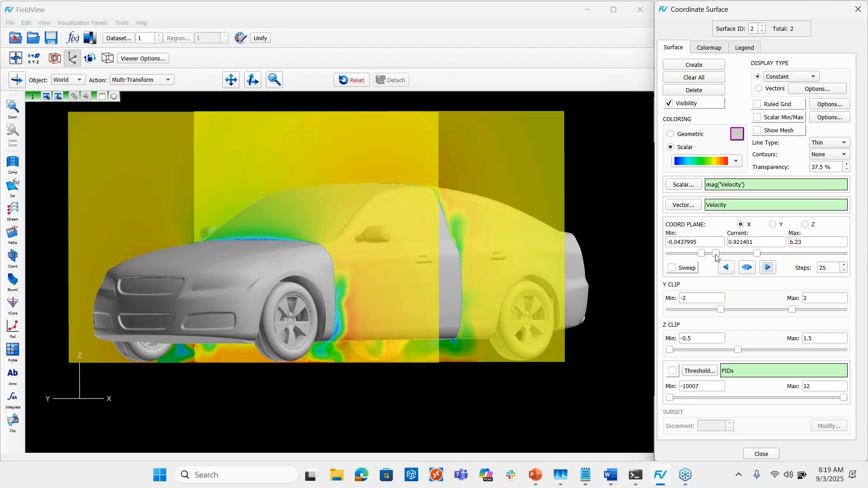
left_click(702, 70)
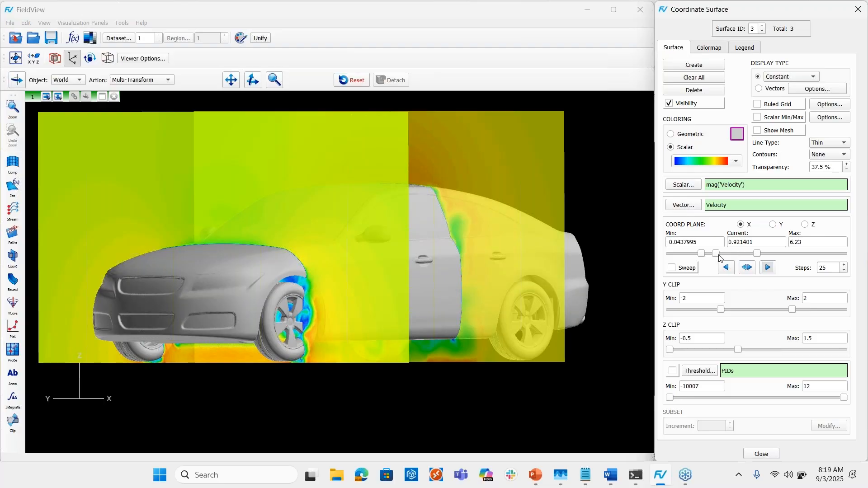
left_click_drag(717, 254, 735, 258)
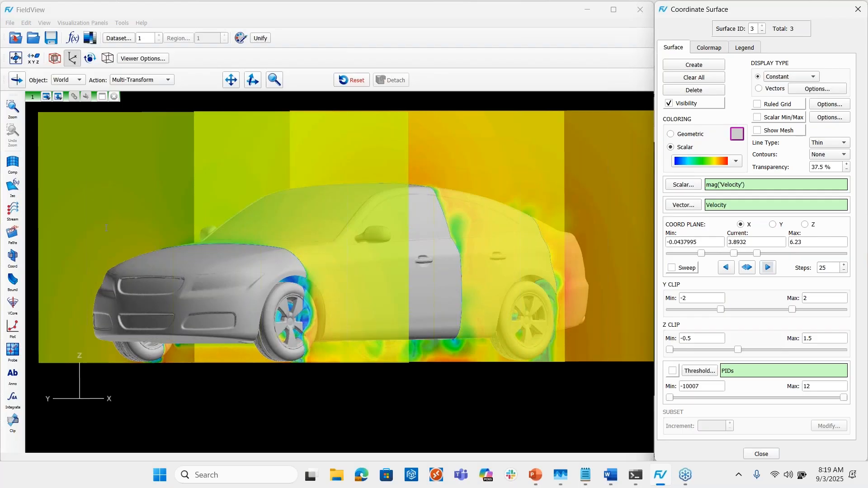
Delete the two additional coordinate surfaces, keeping only the original X plane.
middle_click_drag(175, 288, 153, 289)
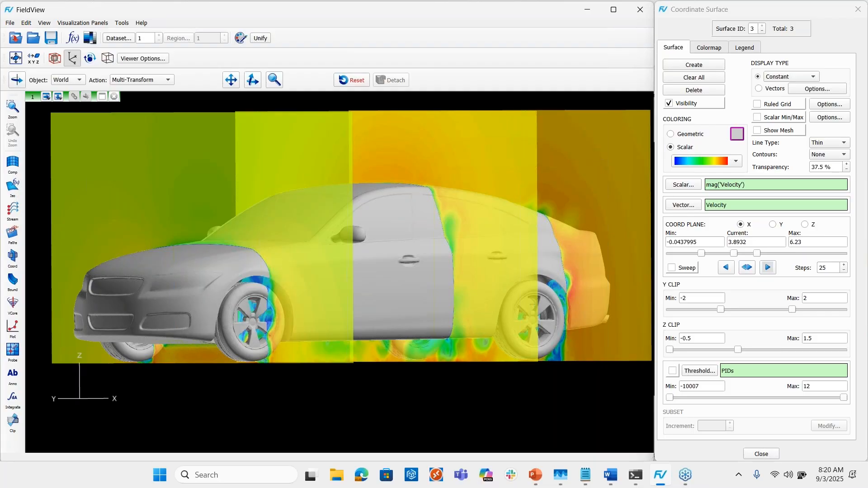
left_click(687, 91)
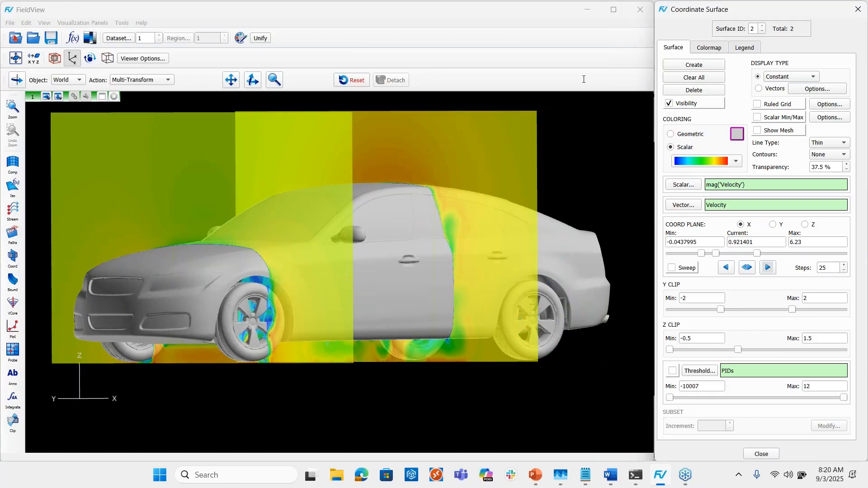
left_click(699, 92)
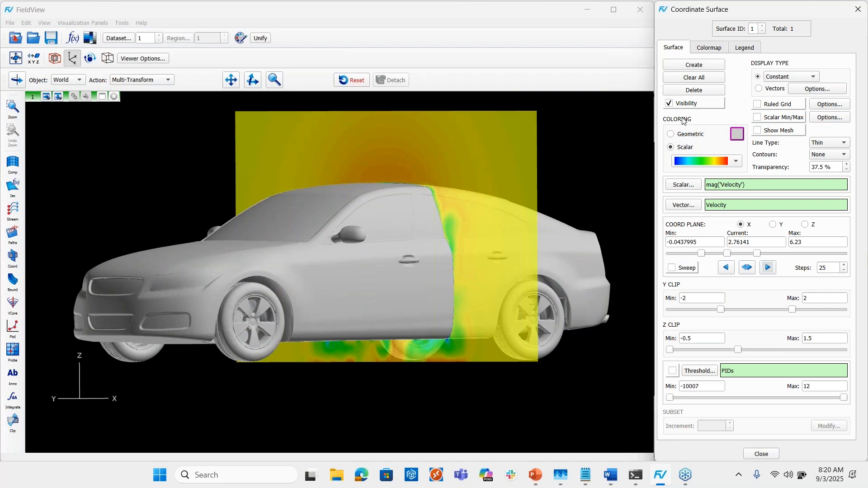
Set the X plane's sweep to 100 steps and create a second coordinate surface at the same position.
left_click_drag(834, 267, 817, 267)
type("100")
double_click(817, 268)
left_click(693, 67)
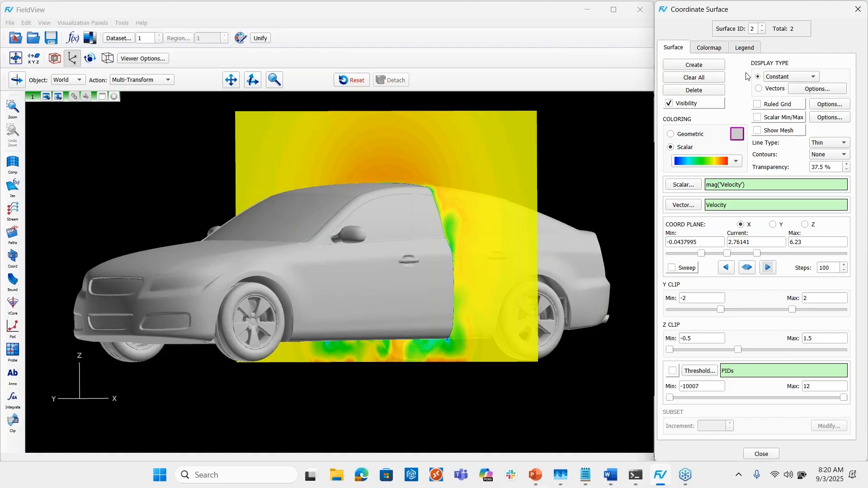
Set the transform object to Surface and move the second coordinate surface up and away from the car into the empty area.
right_click_drag(393, 248, 389, 280)
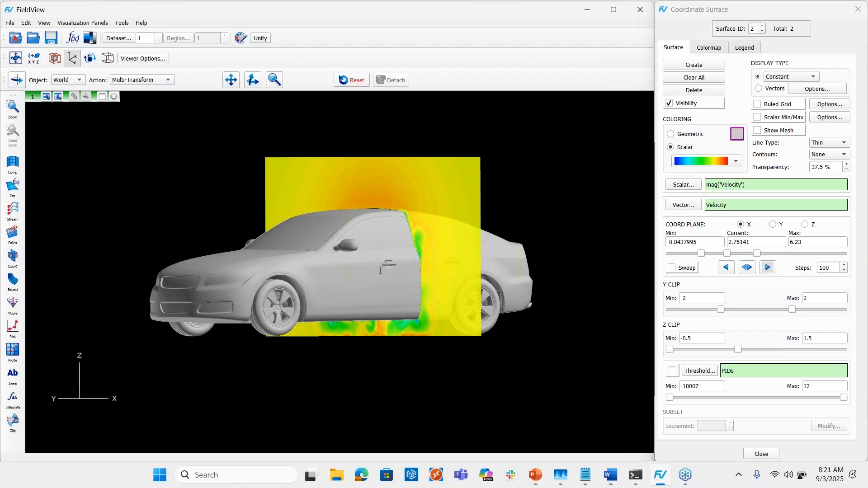
middle_click_drag(385, 273, 306, 344)
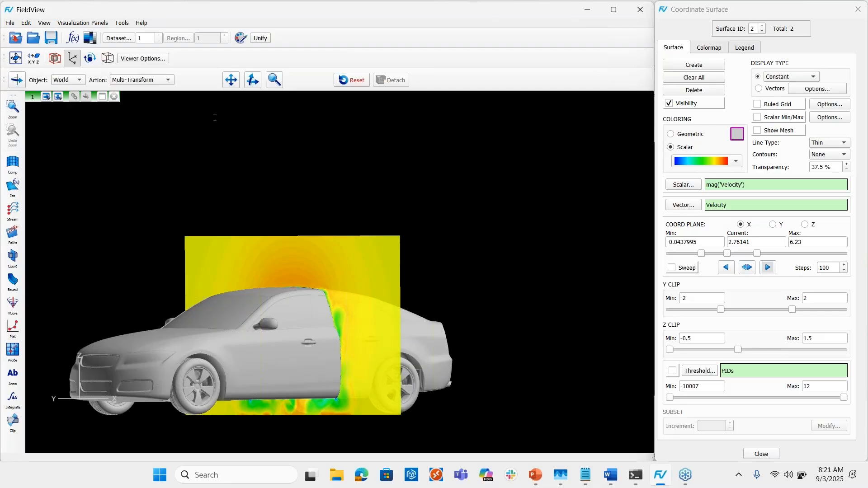
left_click(78, 80)
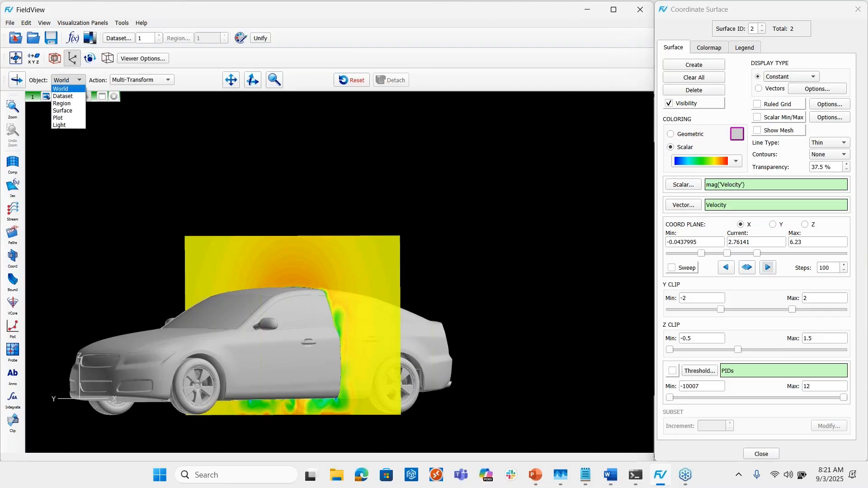
left_click(63, 111)
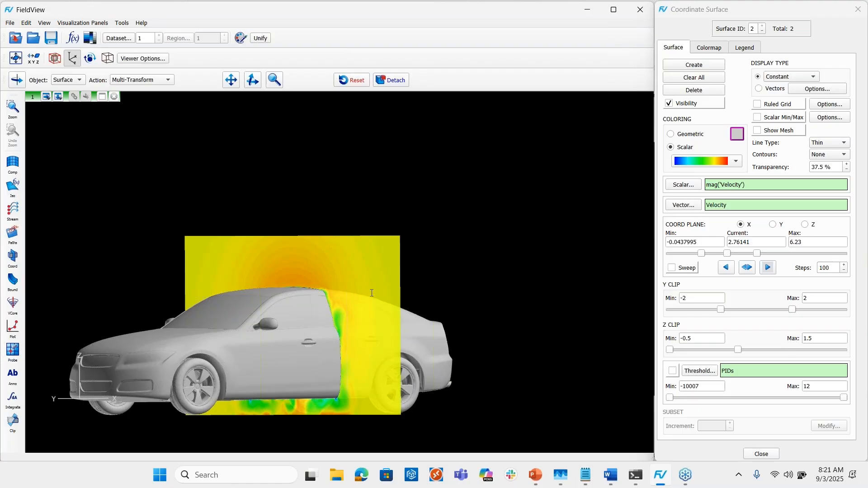
left_click_drag(367, 291, 646, 114)
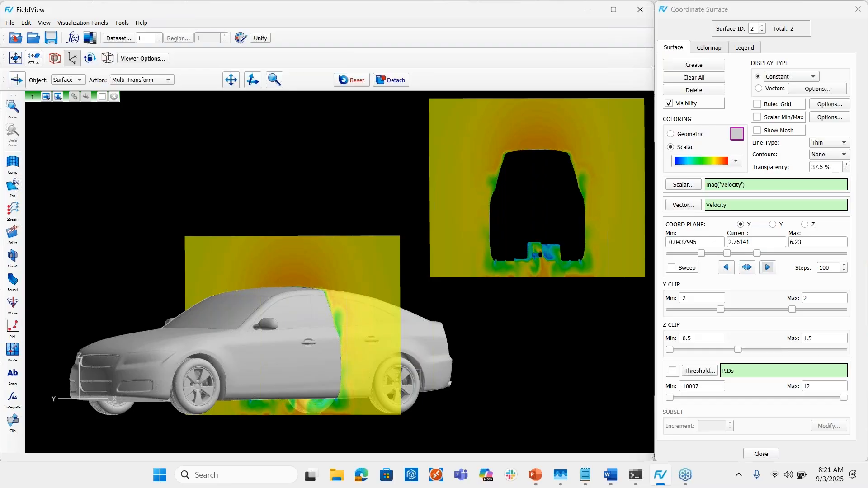
Set the viewing direction to -X using the defined views.
left_click(34, 58)
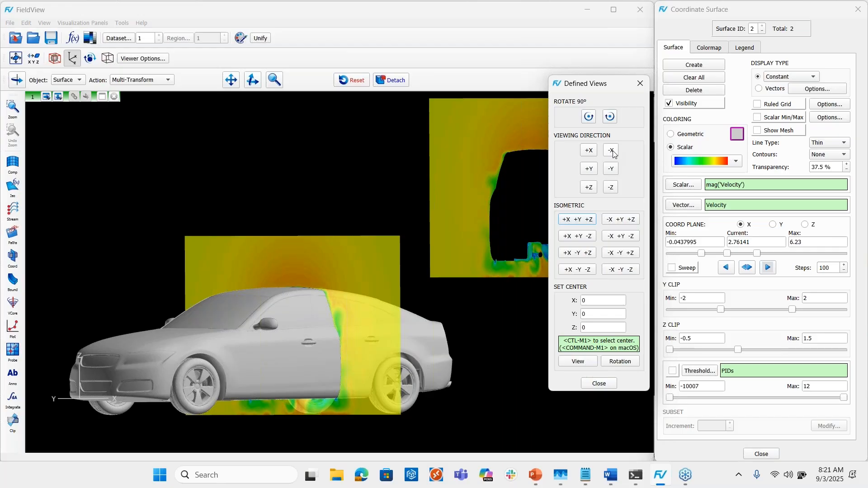
left_click(611, 151)
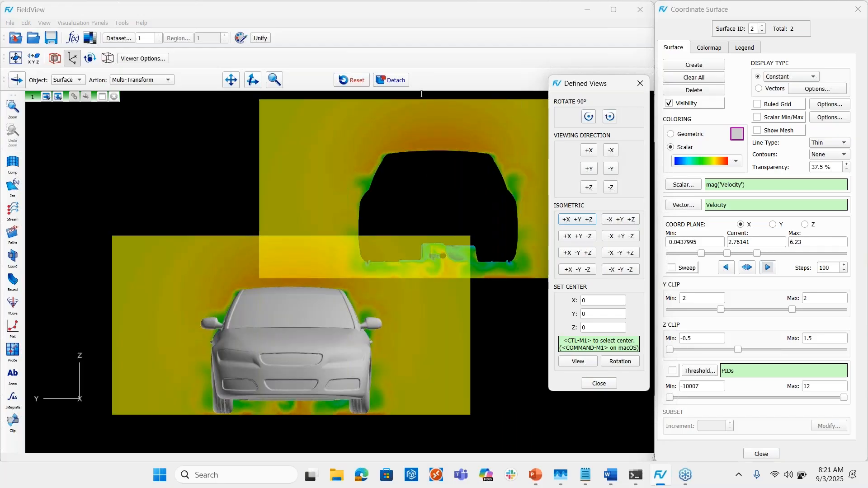
Detach the second coordinate surface from the other transforms and move it up to the empty area beside the car.
left_click(390, 81)
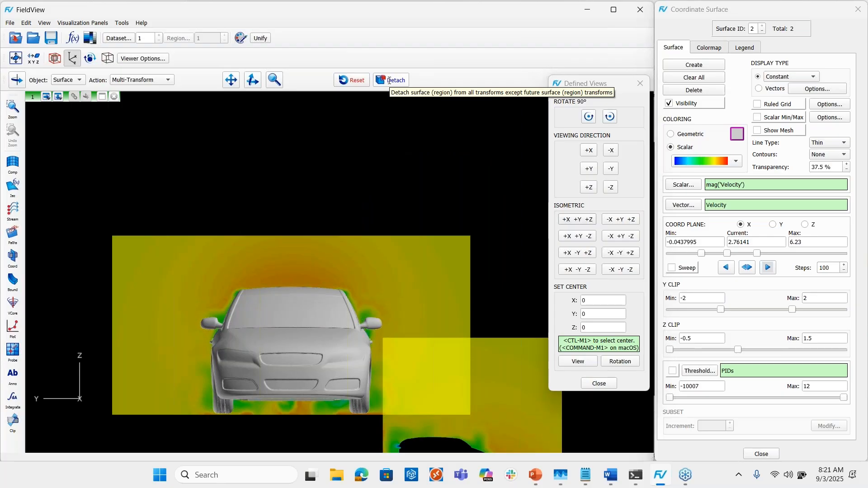
left_click(635, 86)
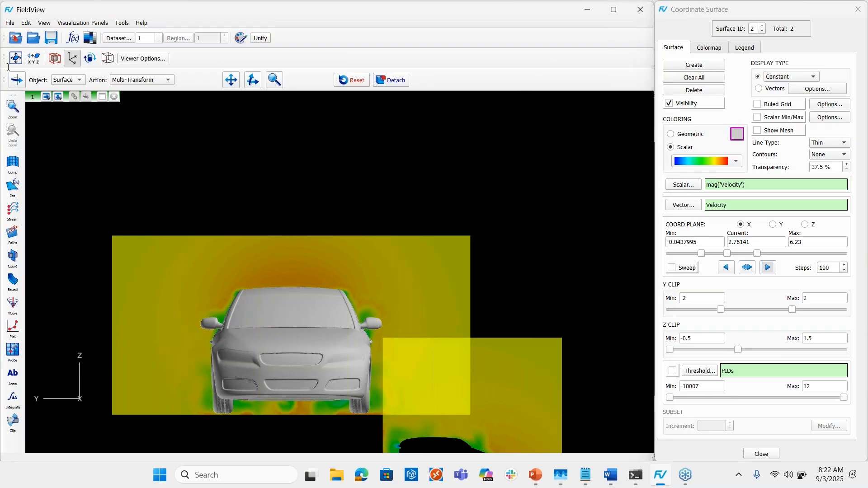
left_click_drag(494, 370, 557, 109)
Rotate the detached coordinate surface 90° so it stands upright, and move it up clear of the car's plane.
left_click(17, 80)
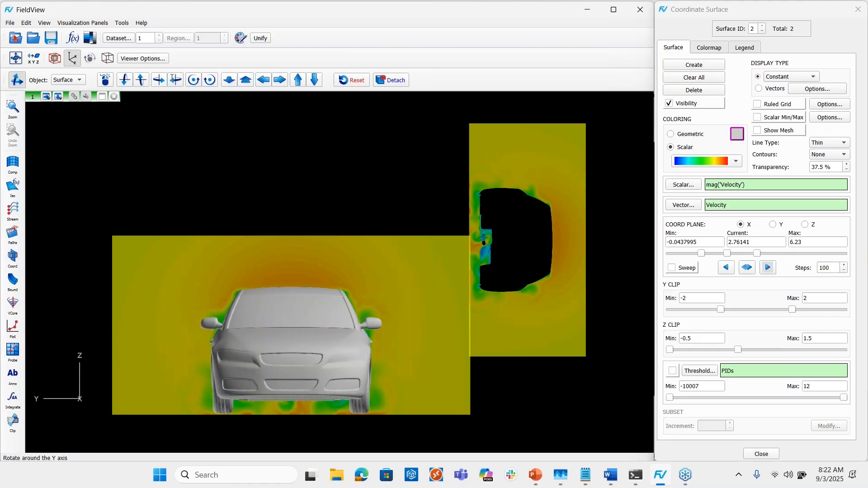
left_click(194, 80)
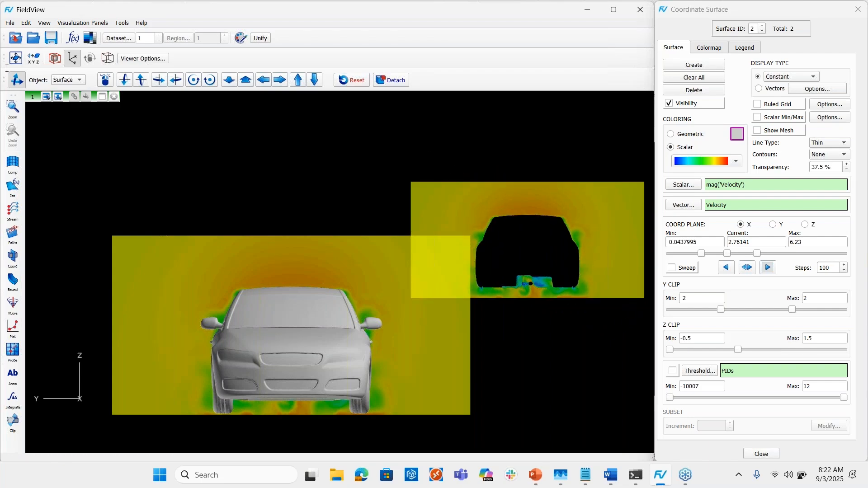
left_click(16, 80)
left_click_drag(566, 199, 576, 84)
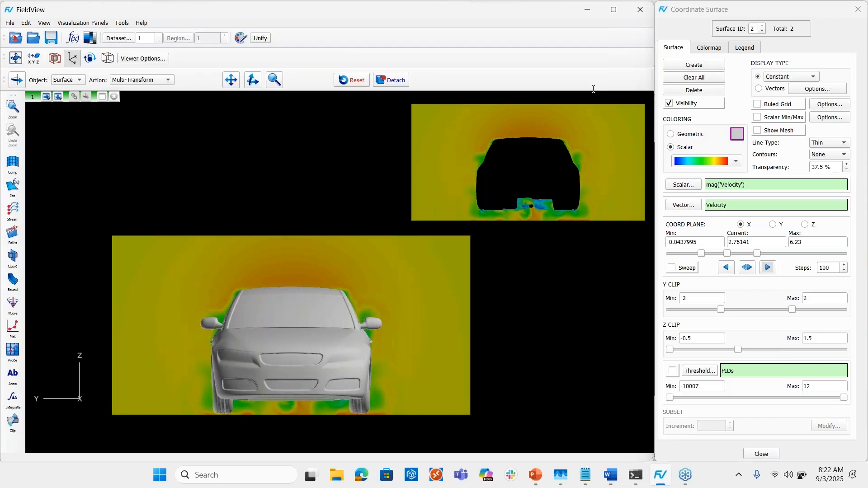
Set the transform object to World and rotate the car with its attached plane to a front three-quarter view.
left_click(67, 80)
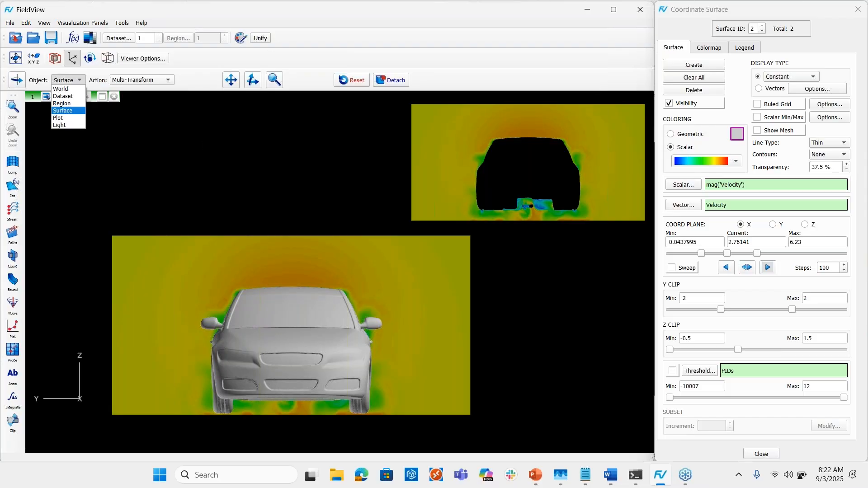
left_click(61, 89)
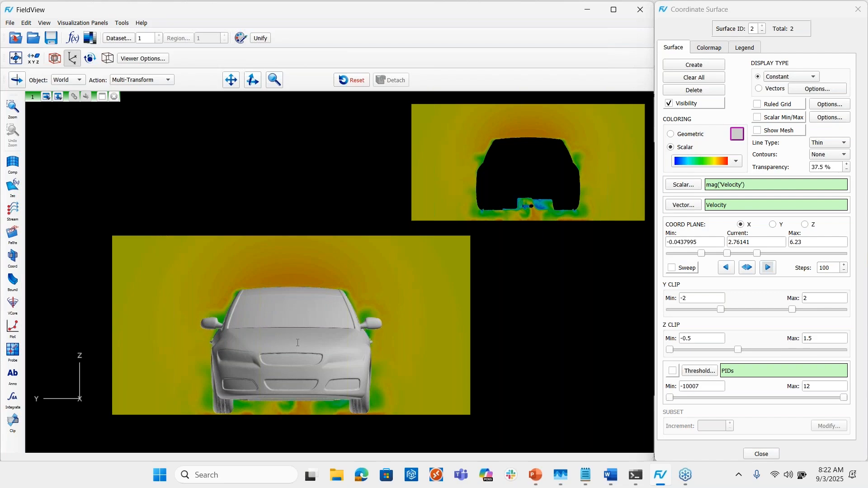
middle_click_drag(299, 339, 210, 340)
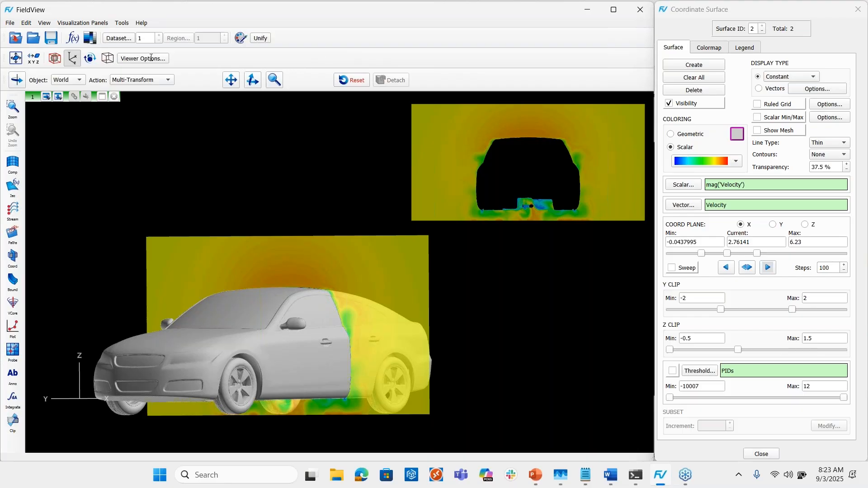
Turn on Linked Surface Sweep, sweep both X planes together along the car, and stop the sweep behind it.
left_click(122, 23)
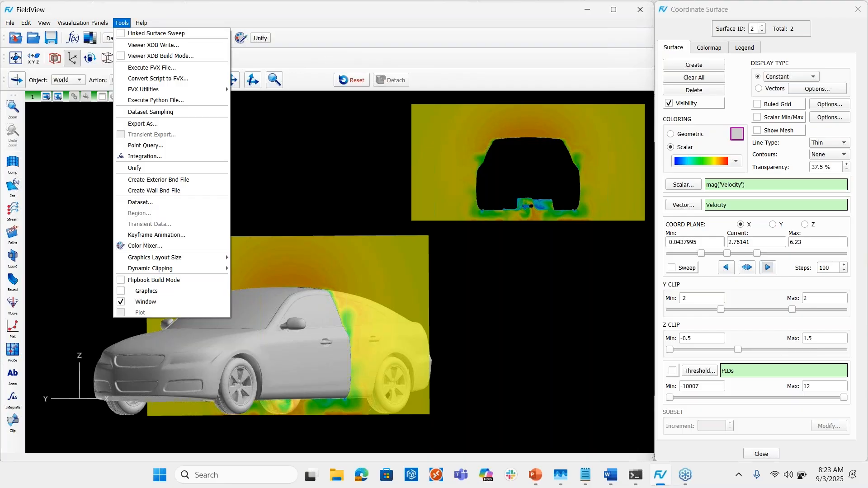
left_click(136, 34)
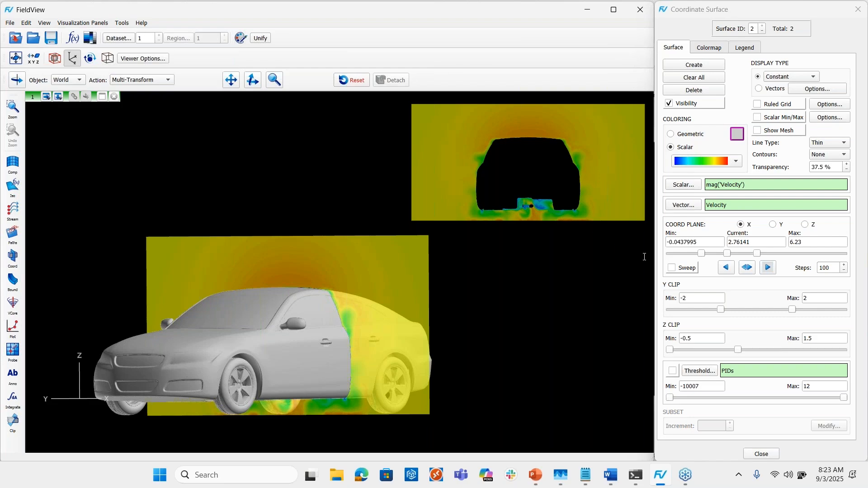
left_click(672, 268)
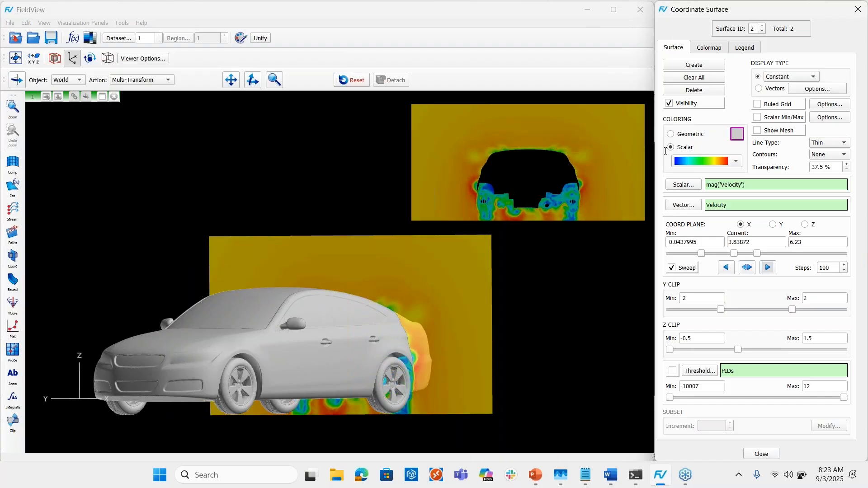
left_click(672, 268)
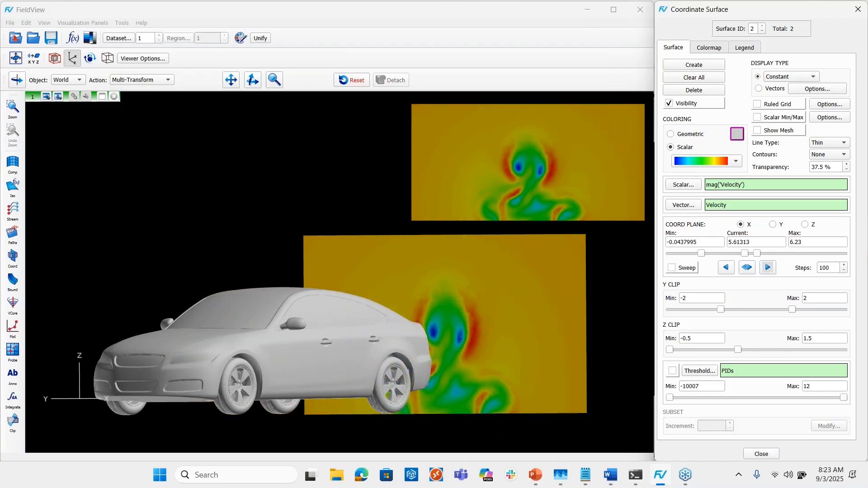
Delete the detached coordinate surface and set the remaining X plane's position to 2.5.
left_click(705, 90)
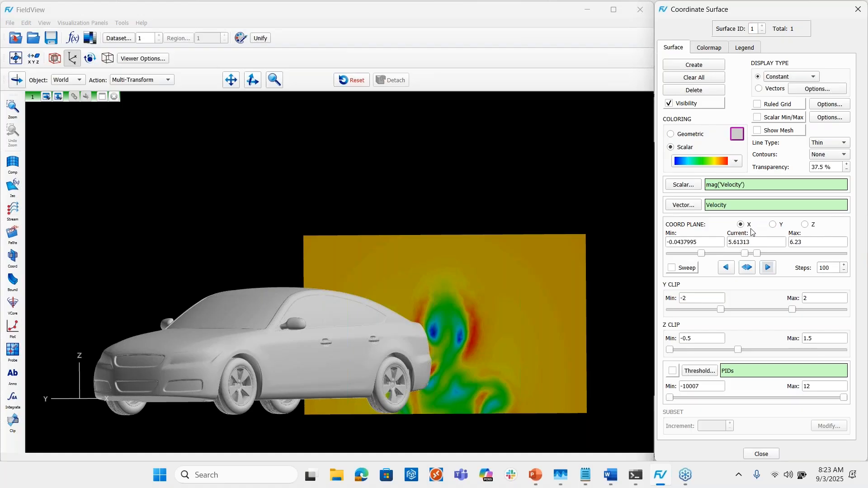
double_click(754, 242)
type("2.5")
key("Return")
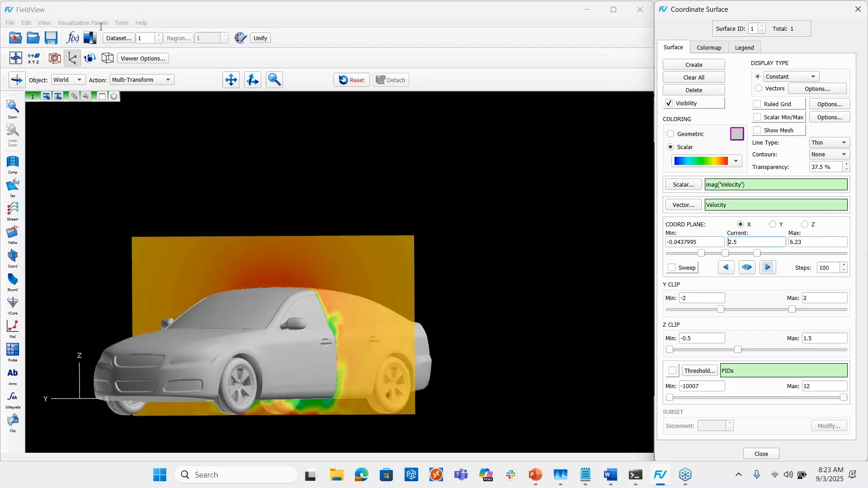
Fit the car to the view and split off an instance of the window below the original.
left_click(15, 58)
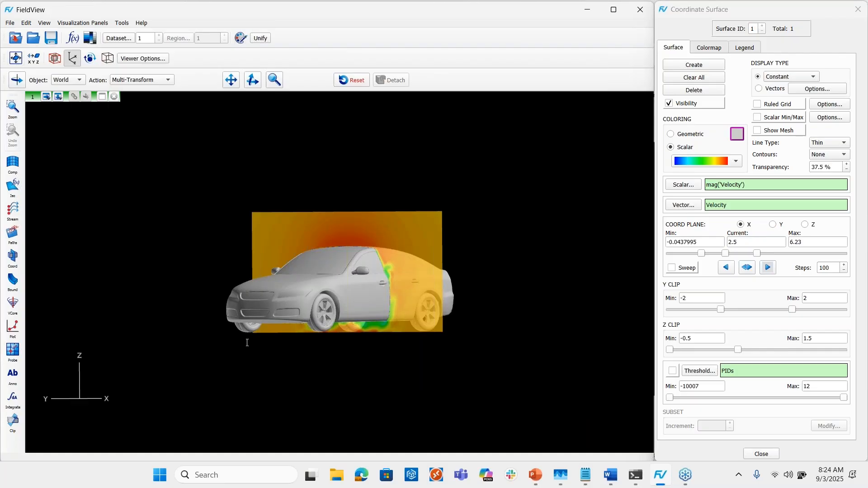
scroll(339, 362, "up", 8)
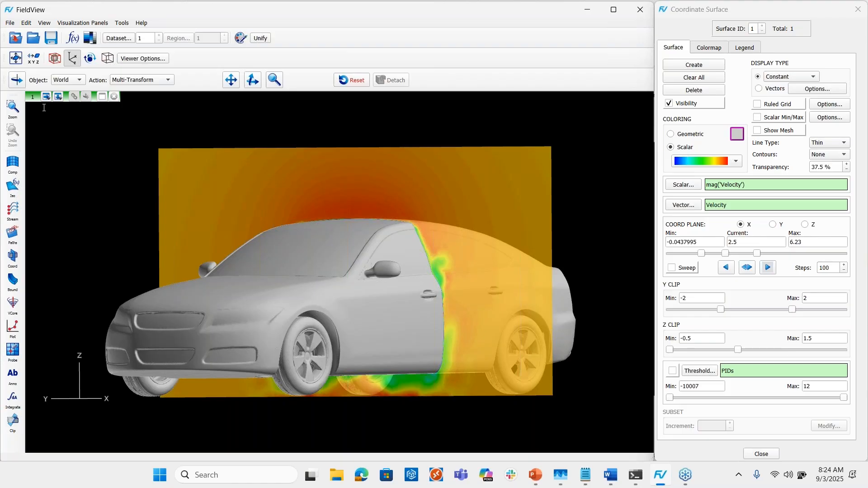
left_click(58, 97)
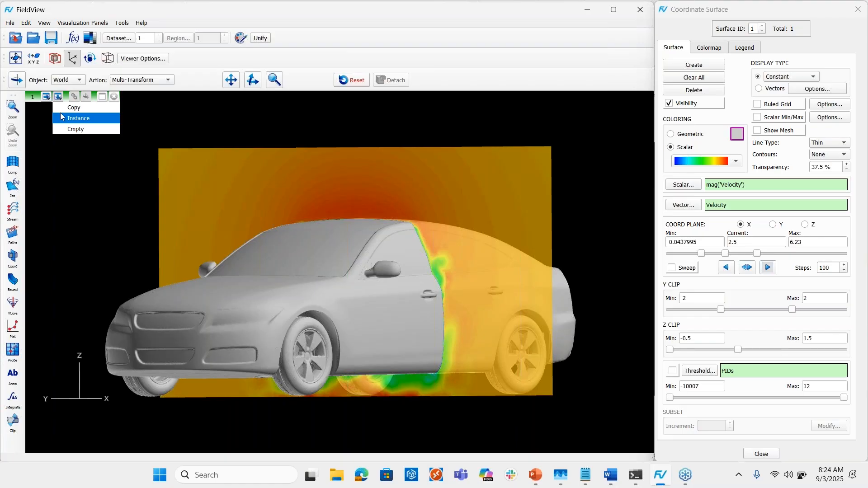
left_click(61, 115)
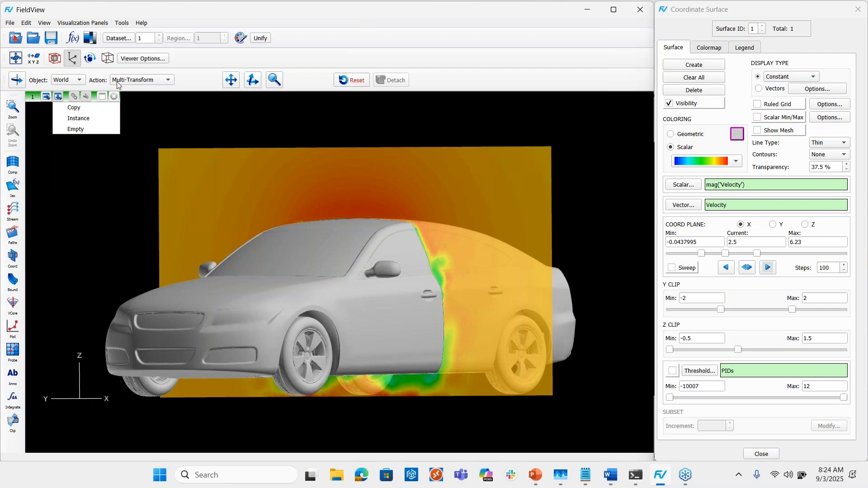
left_click(75, 119)
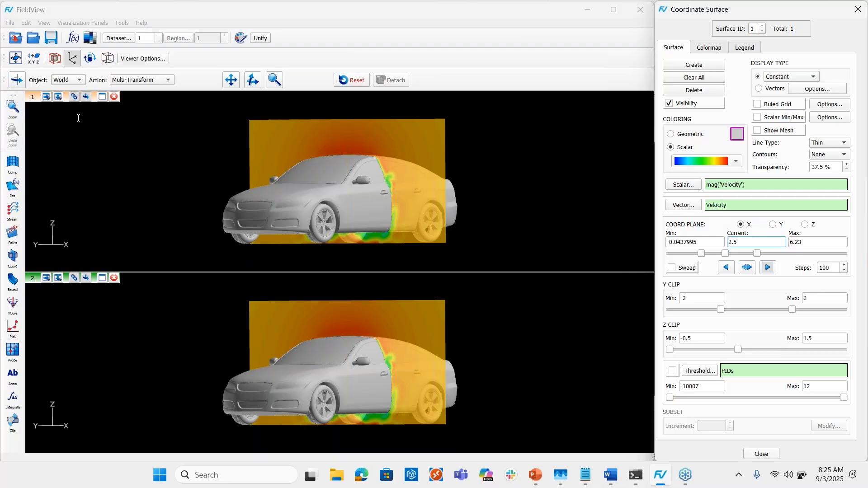
Move the X plane to about 3.46 to check that both windows follow, and return it to 2.5.
left_click_drag(725, 254, 733, 254)
double_click(756, 238)
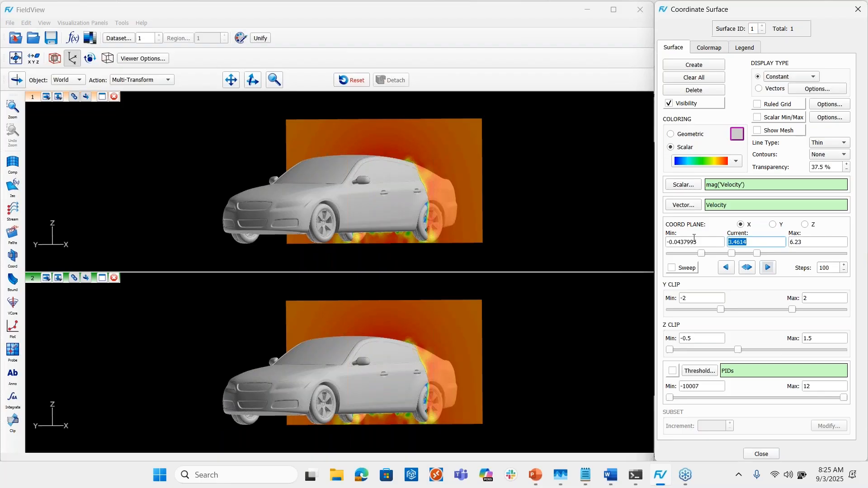
type("2.5")
key("Return")
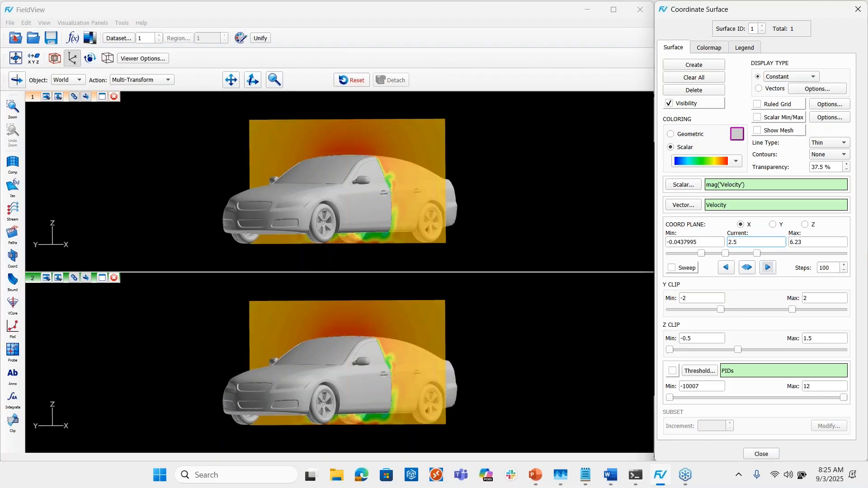
Unlink the transforms of window 2 and set its viewing direction to -X.
left_click(85, 279)
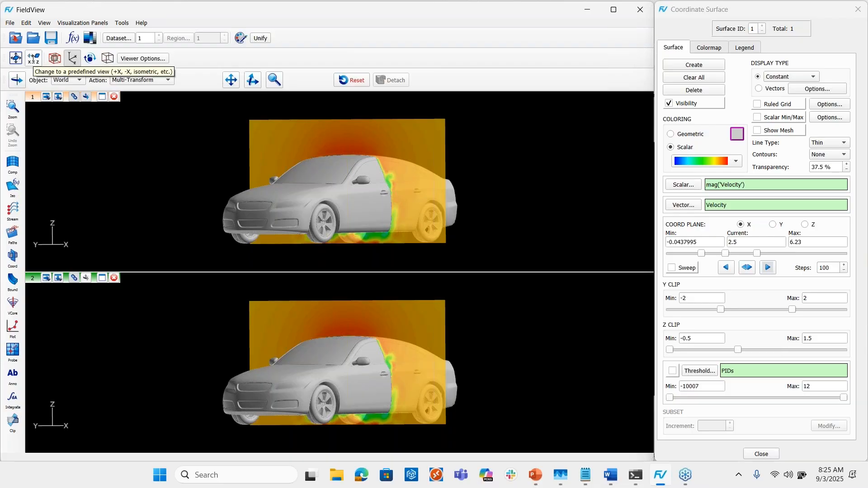
left_click(33, 58)
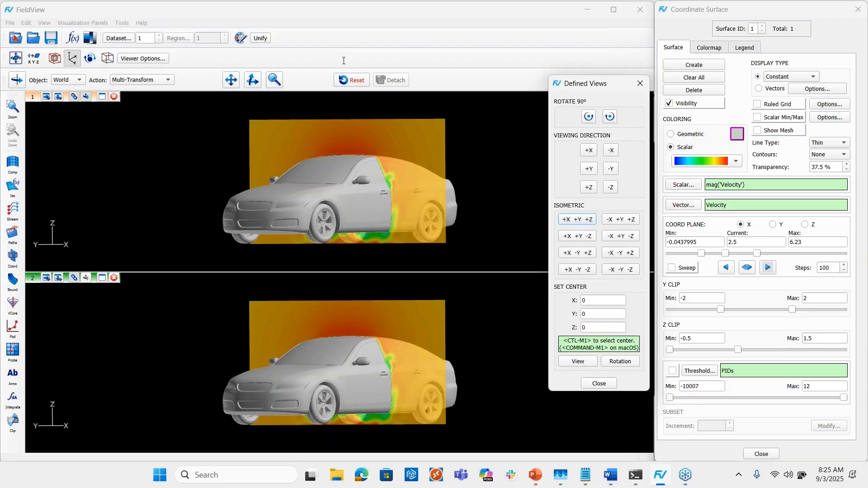
left_click(611, 150)
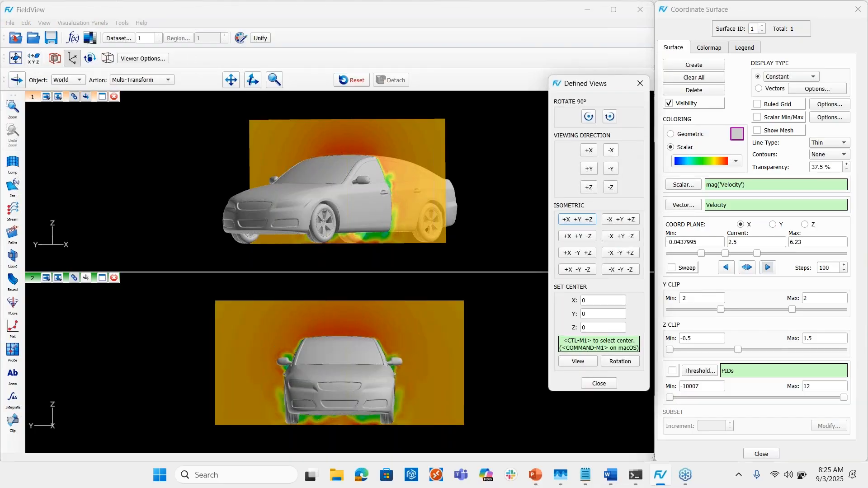
left_click(639, 84)
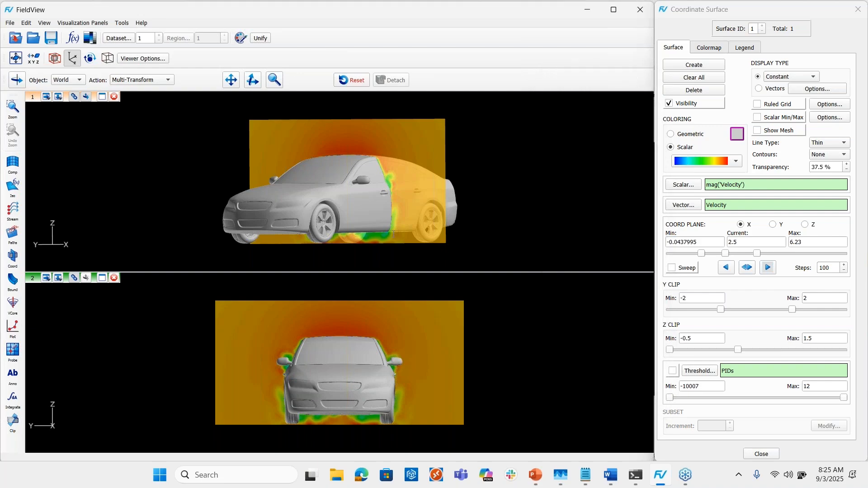
Create an instance of window 2 beside it and set the new window to a top view along the Z axis.
left_click(46, 277)
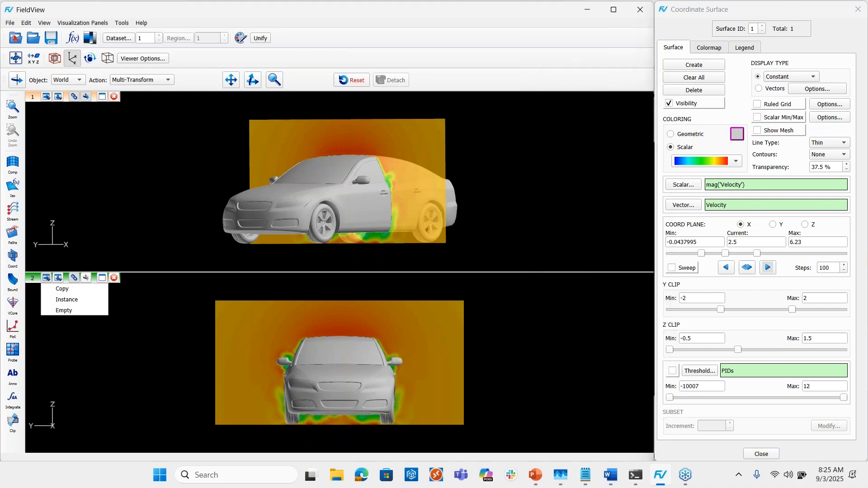
left_click(61, 301)
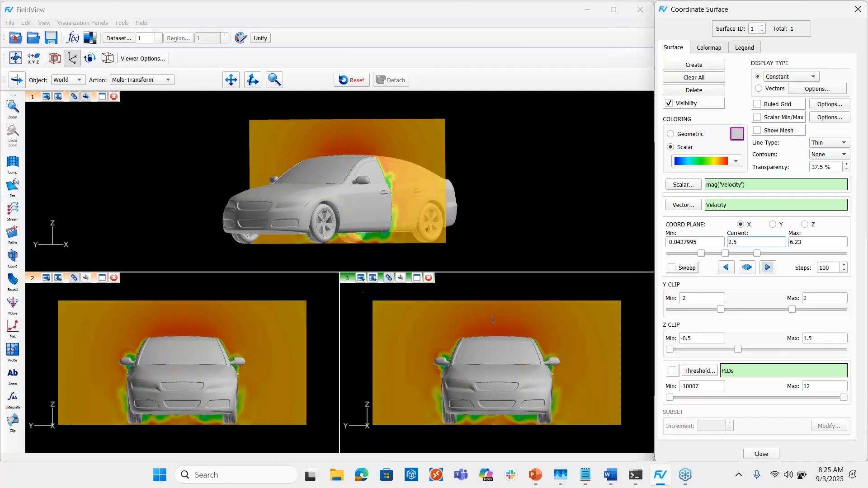
left_click(44, 53)
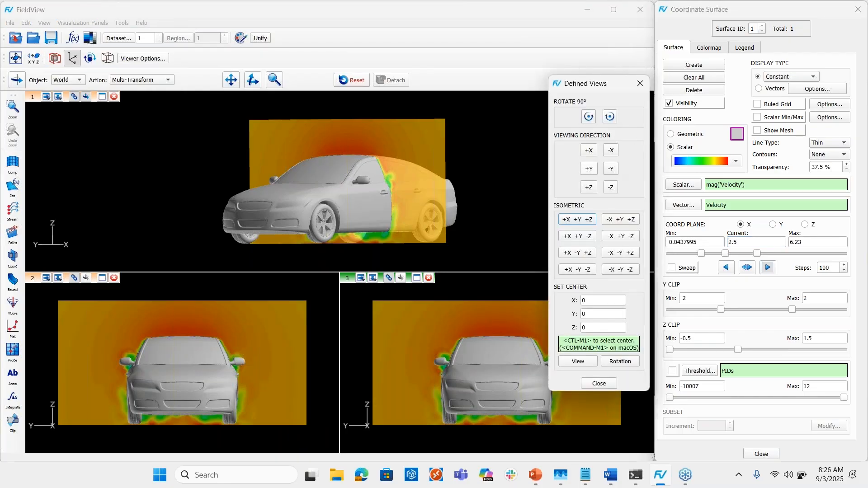
left_click(590, 168)
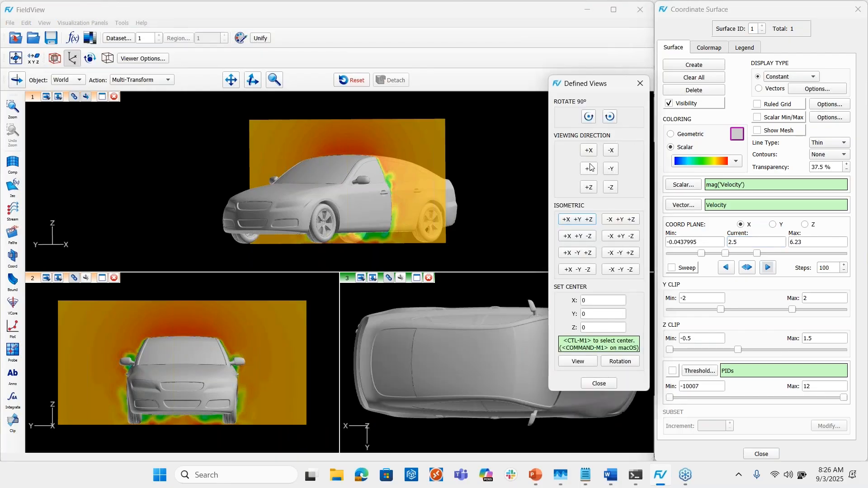
left_click(638, 84)
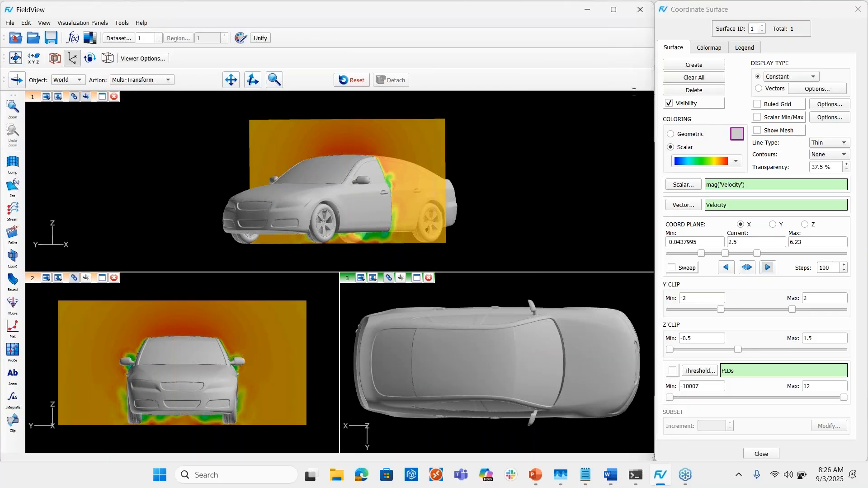
Create a second coordinate surface on the Z plane and move it down to about 0.5.
left_click(689, 66)
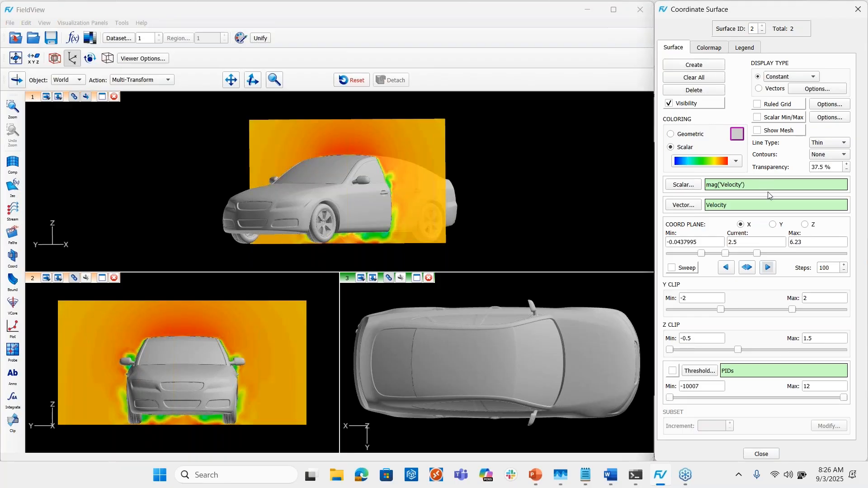
left_click(805, 225)
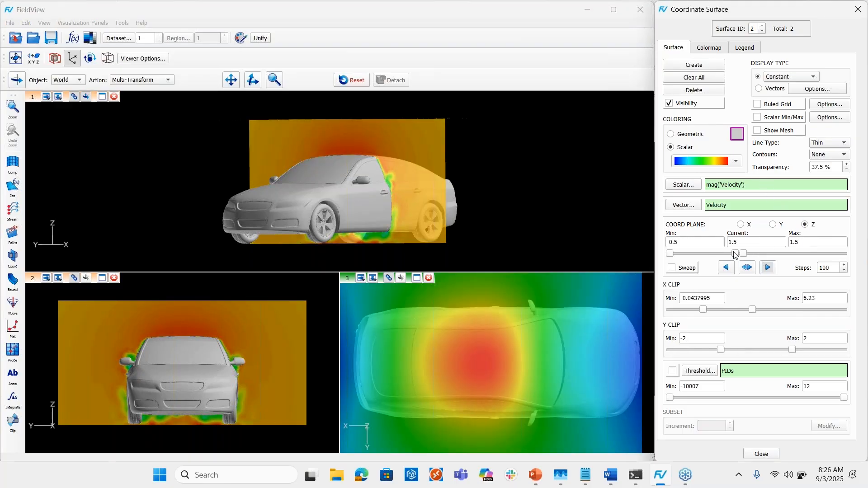
left_click_drag(734, 255, 706, 255)
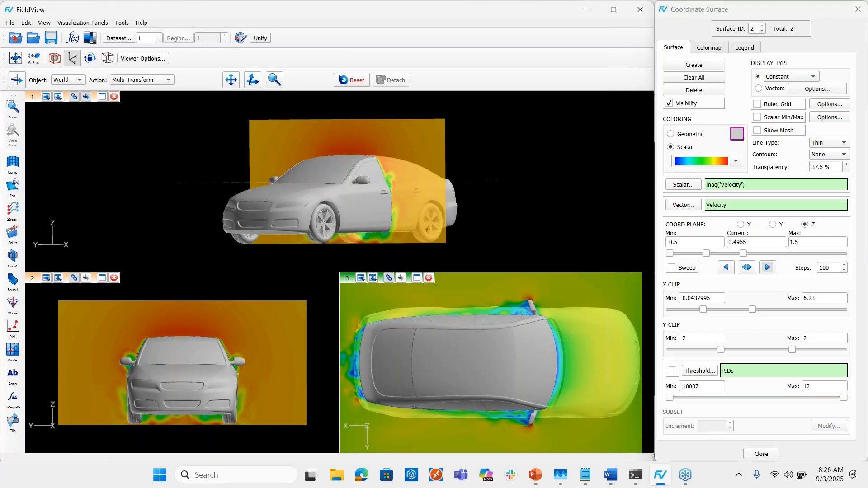
Raise the divider to enlarge the two lower windows, and maximize window 2 with the front view.
left_click_drag(213, 273, 214, 261)
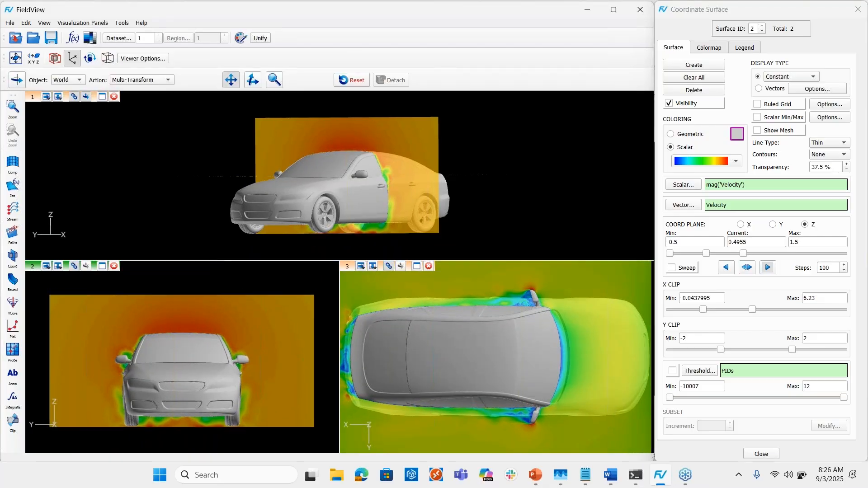
left_click(101, 266)
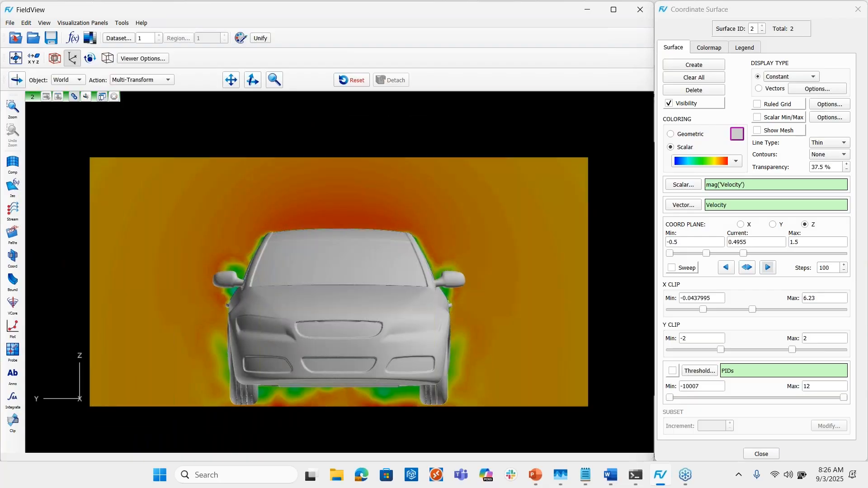
Restore window 2 to its normal size, and close windows 3 and 2 so only window 1 remains.
left_click(102, 96)
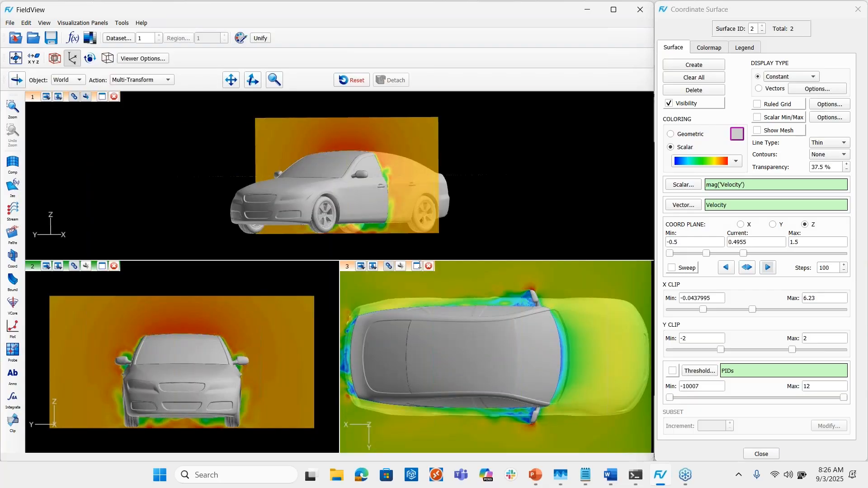
left_click(428, 266)
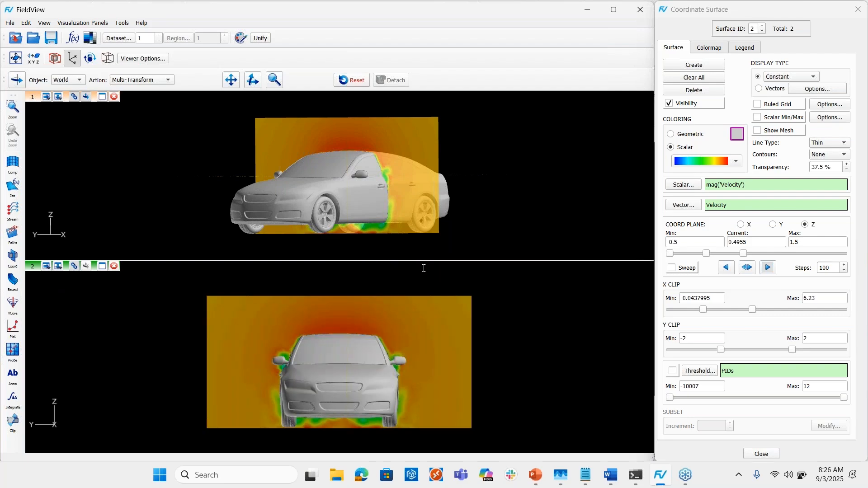
left_click(114, 266)
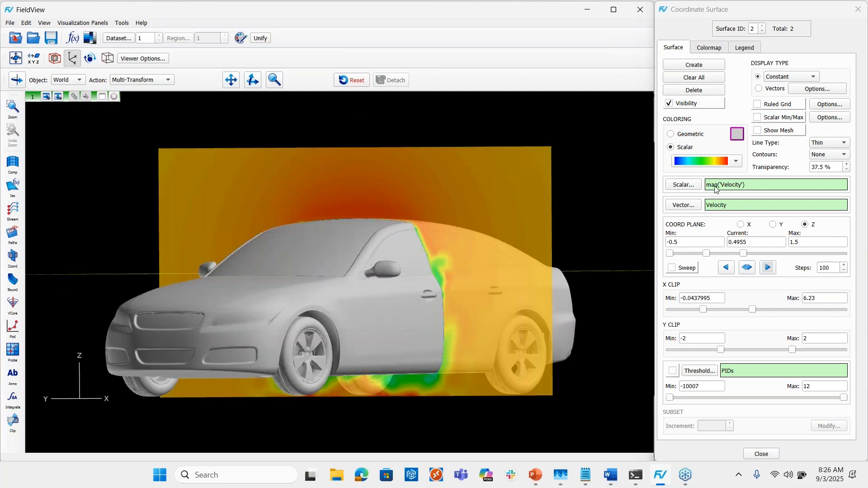
Delete the Z-plane coordinate surface and hide the remaining X-plane surface.
left_click(708, 91)
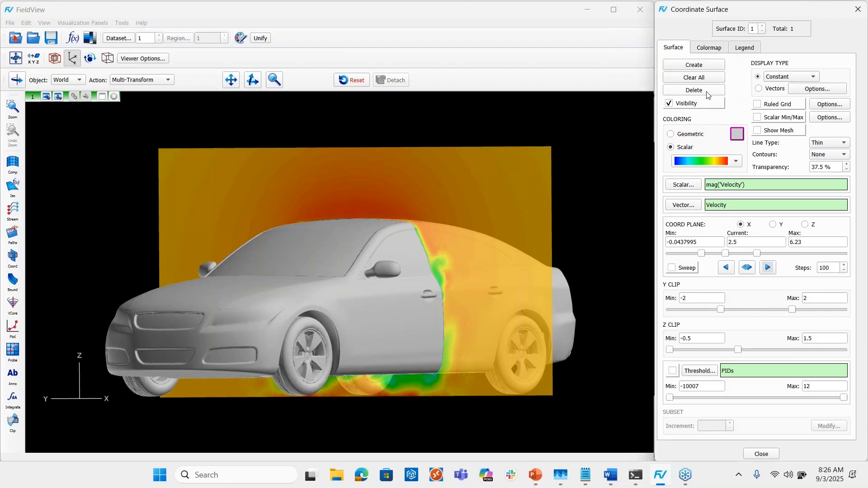
left_click(669, 104)
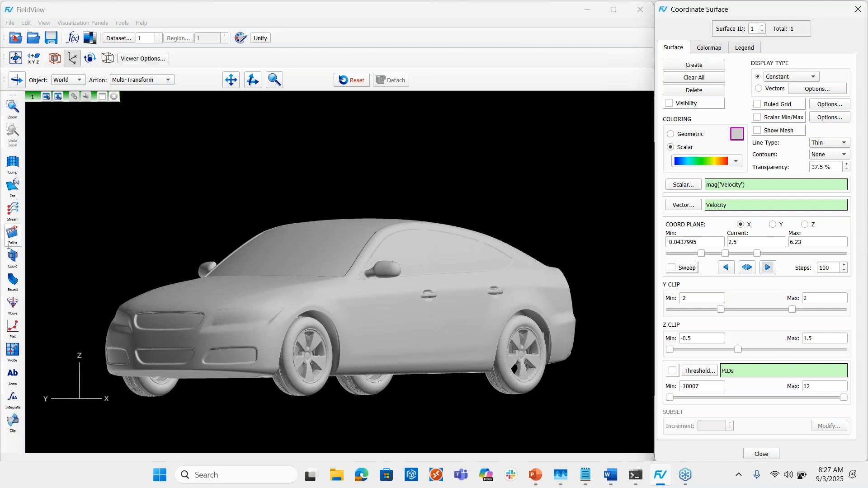
Create an iso-surface using Q Criterion as its iso function.
left_click(15, 183)
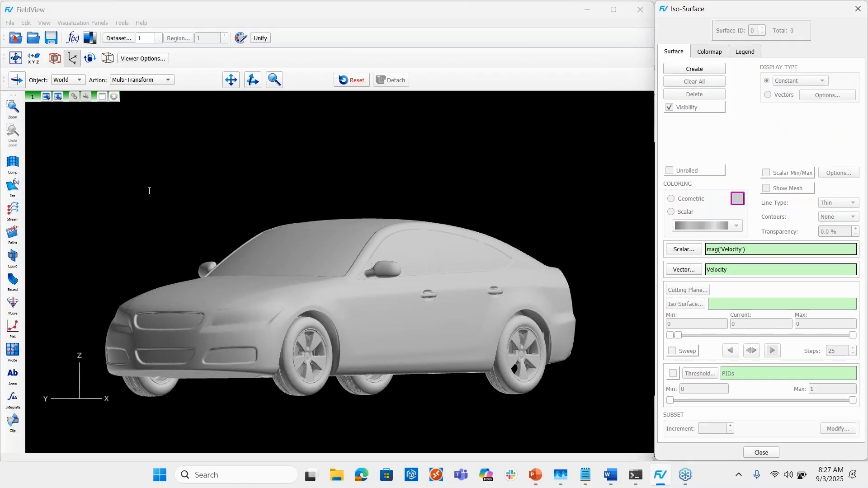
left_click(705, 70)
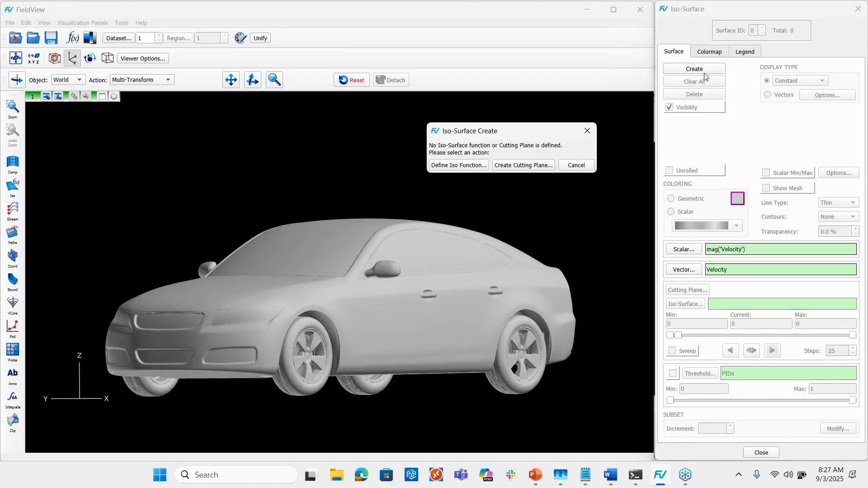
left_click(470, 169)
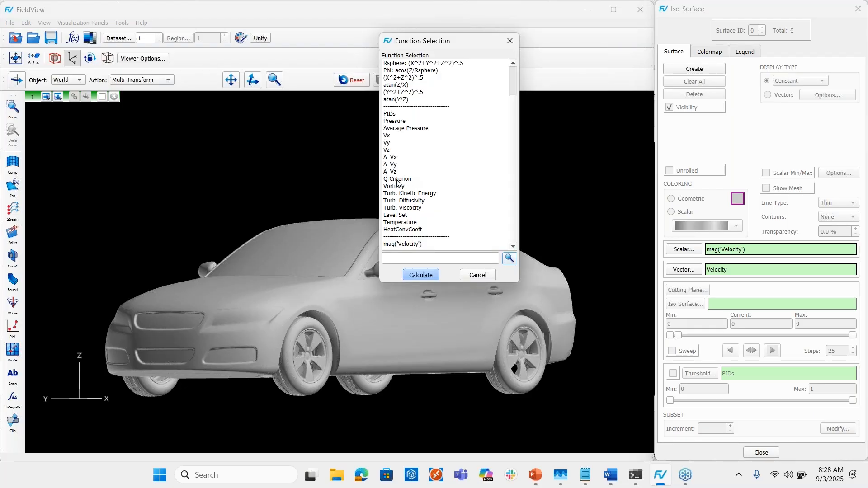
left_click(398, 180)
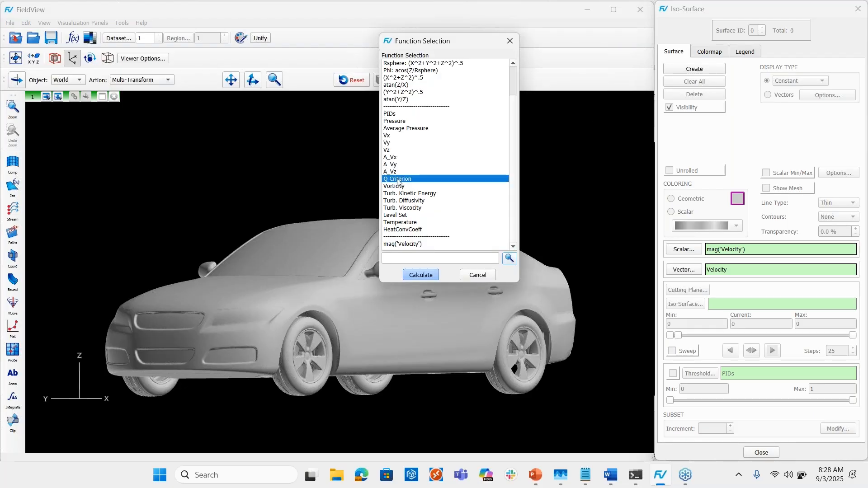
left_click(418, 280)
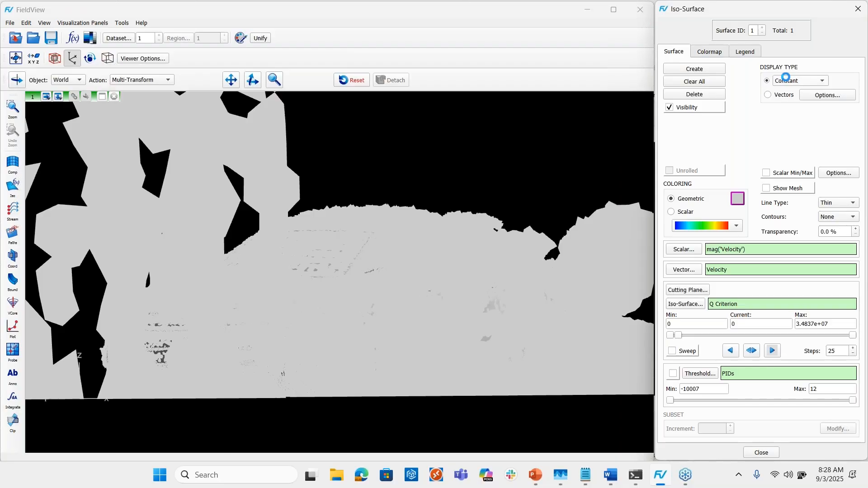
Set the iso-surface's display type to Smooth and its geometric color to red.
left_click(786, 78)
left_click(783, 104)
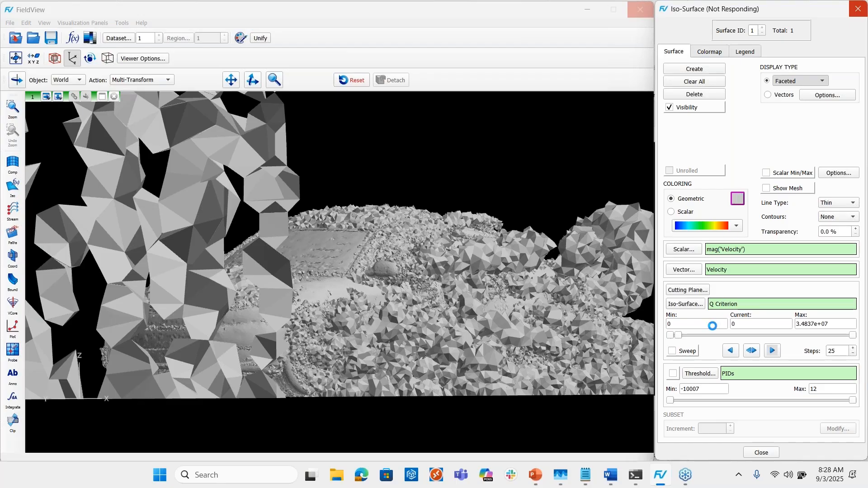
left_click(740, 197)
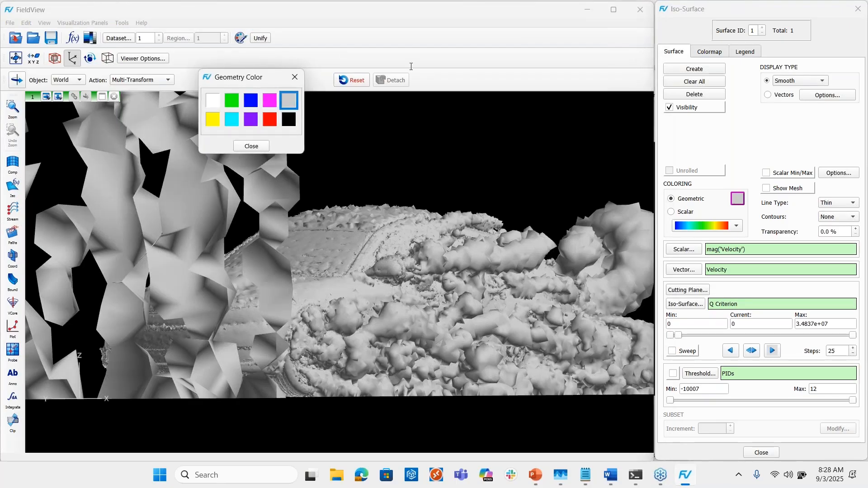
left_click(267, 117)
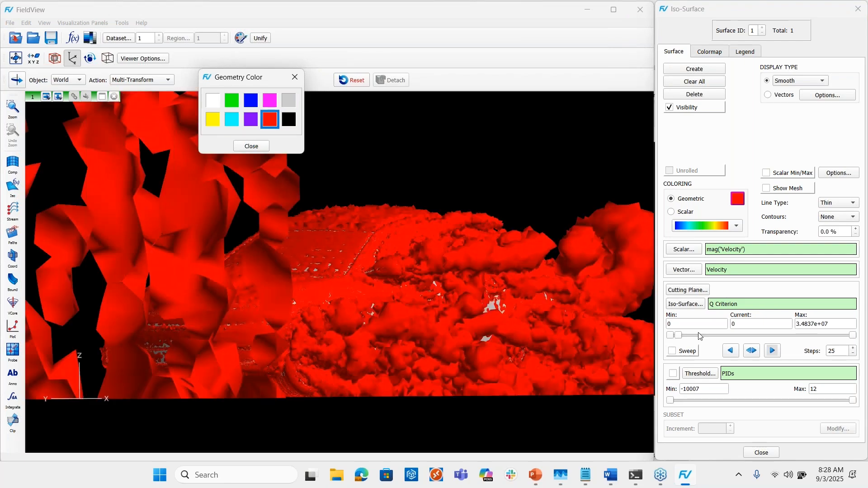
left_click(252, 146)
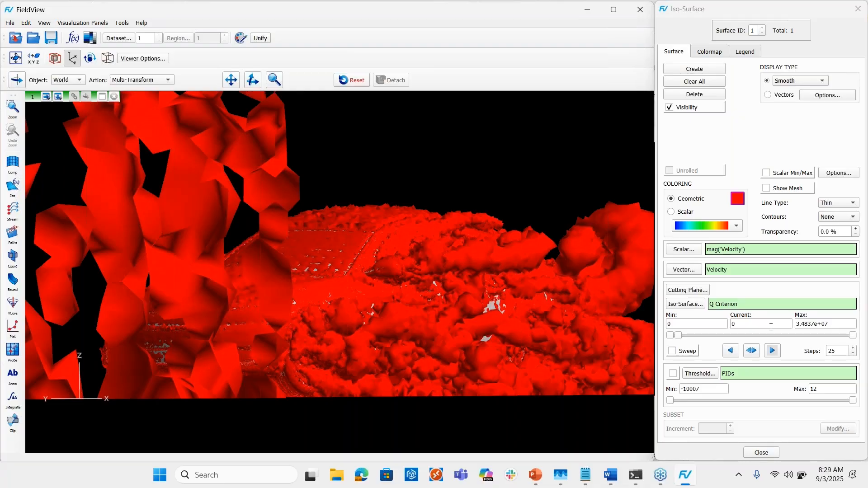
Set the Q Criterion iso-surface's current value to 2000 and its transparency to 50%.
left_click(769, 325)
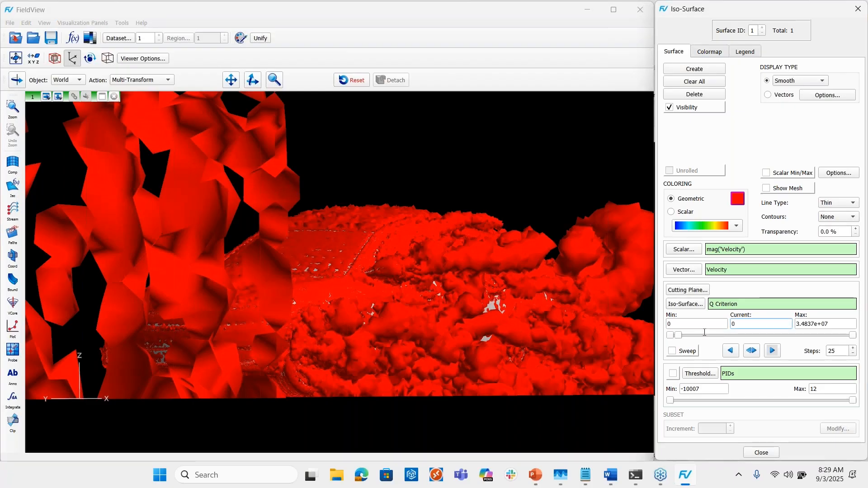
key("BackSpace")
type("2000")
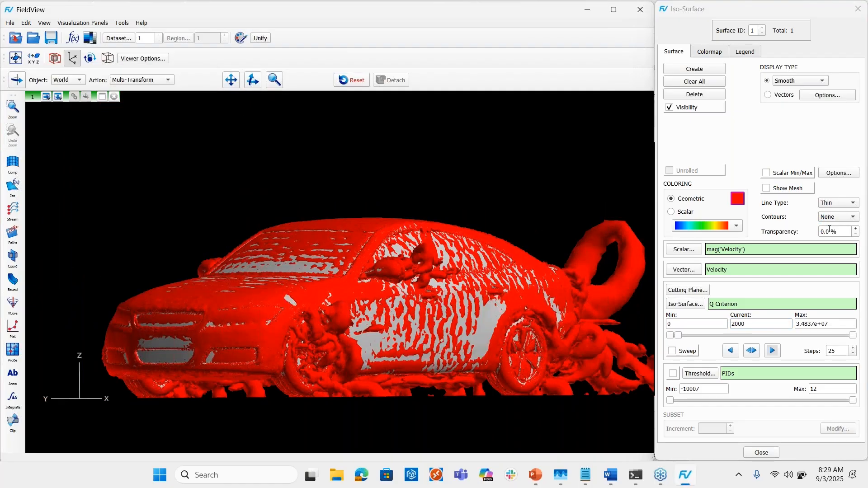
left_click_drag(825, 233, 813, 231)
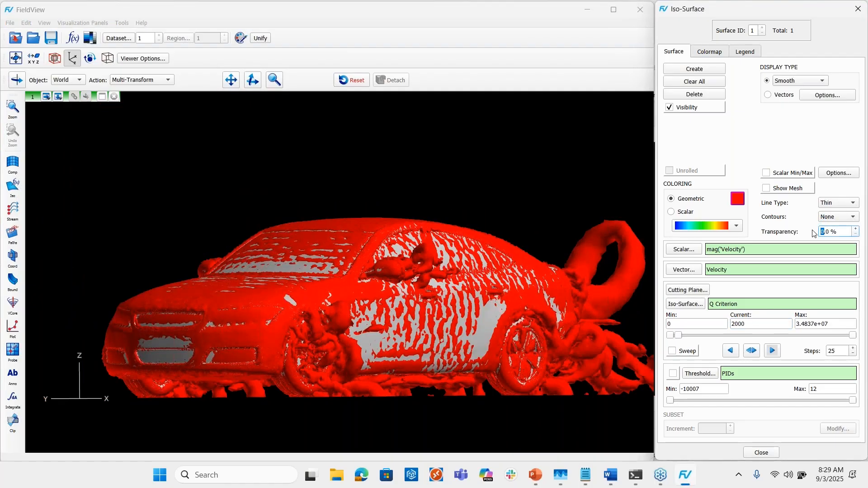
type("50")
key("Return")
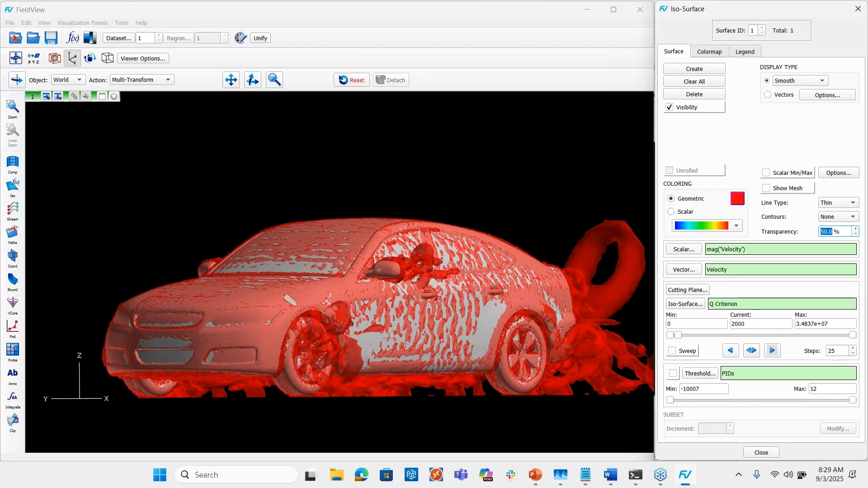
Create a copy of window 1 below it, with both windows showing the whole car and its wake.
left_click_drag(497, 290, 465, 283)
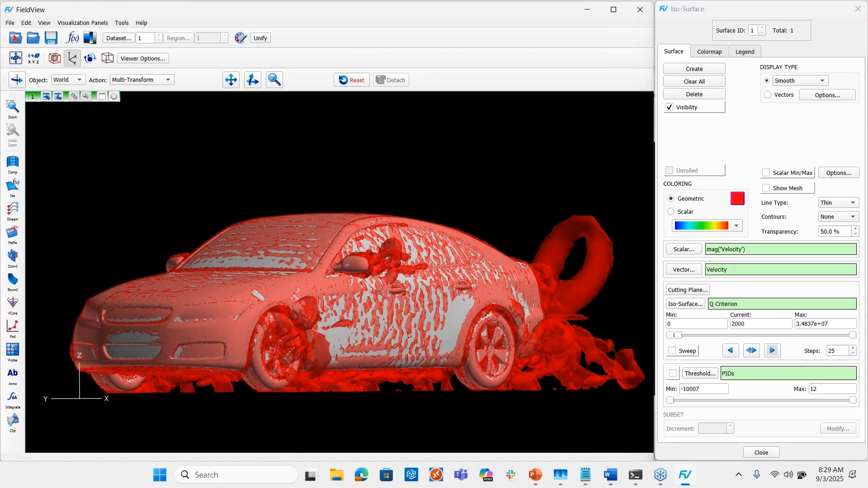
mouse_move(465, 284)
right_mouse_down()
mouse_move(465, 259)
mouse_move(466, 269)
right_mouse_up()
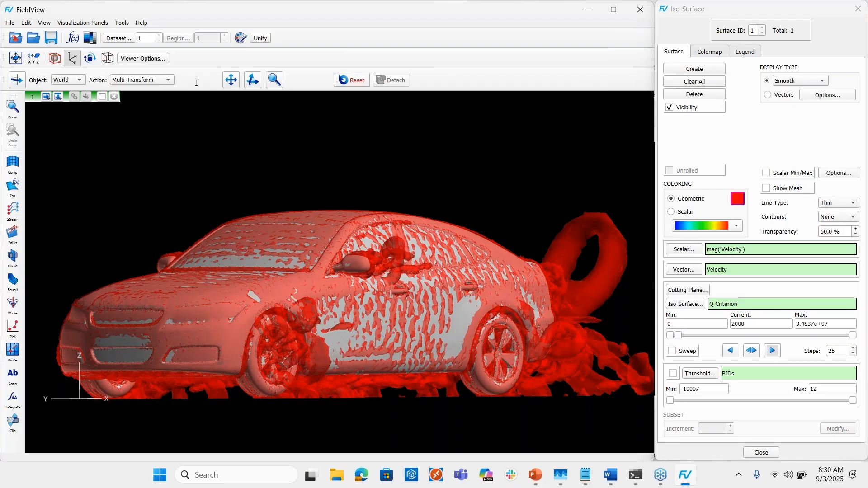
left_click(58, 97)
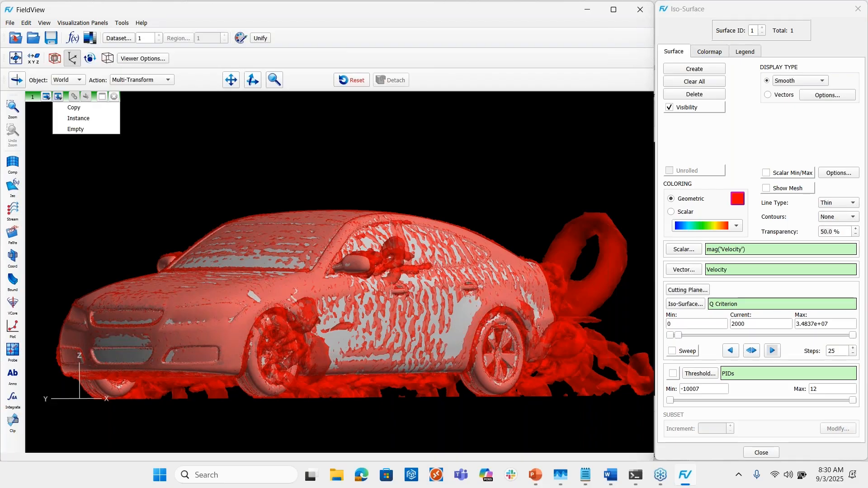
left_click(65, 108)
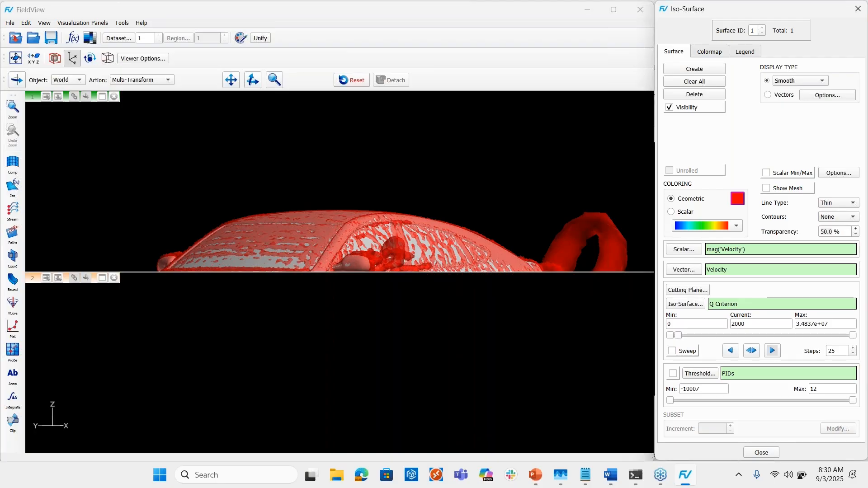
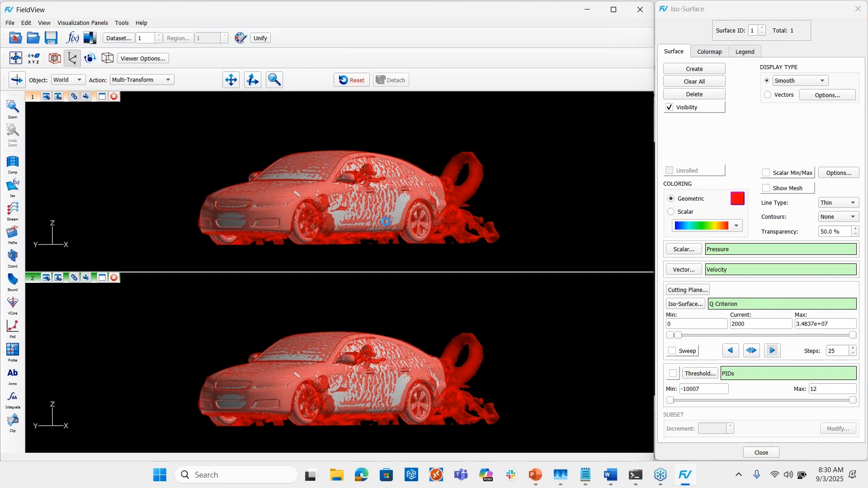
right_click_drag(385, 222, 389, 206)
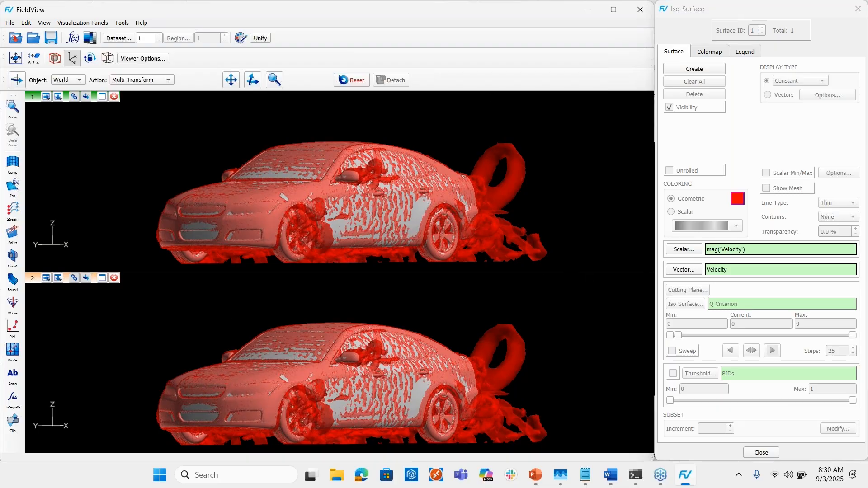
Set the scalar function of the iso-surface in window 2 to Vorticity.
left_click(237, 311)
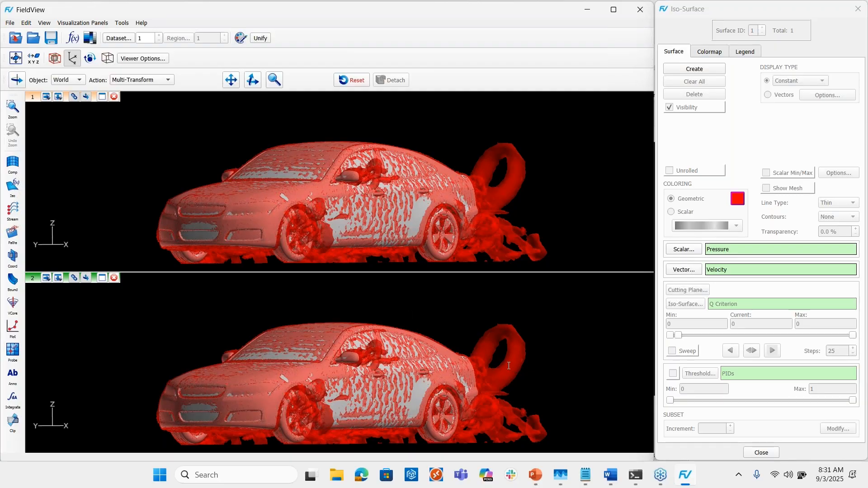
left_click(678, 252)
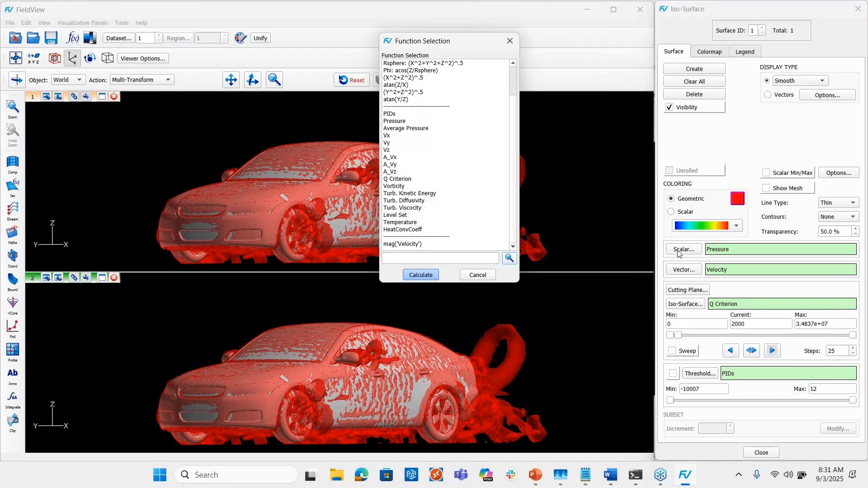
left_click(404, 186)
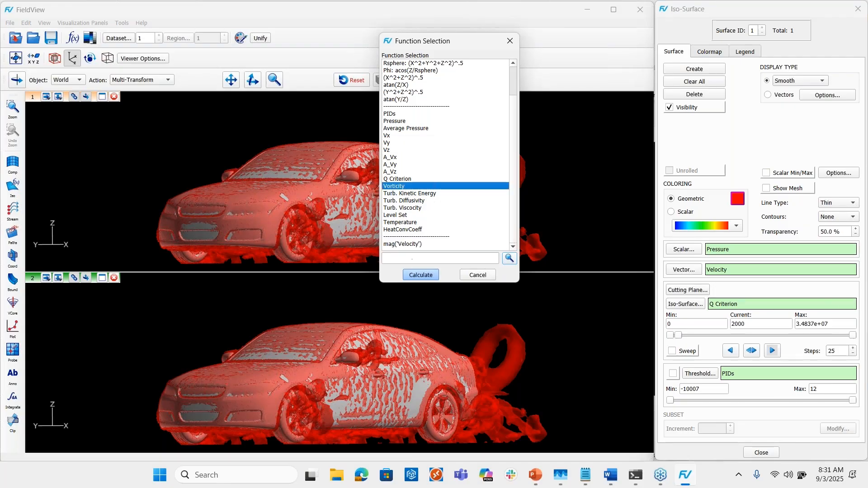
left_click(421, 275)
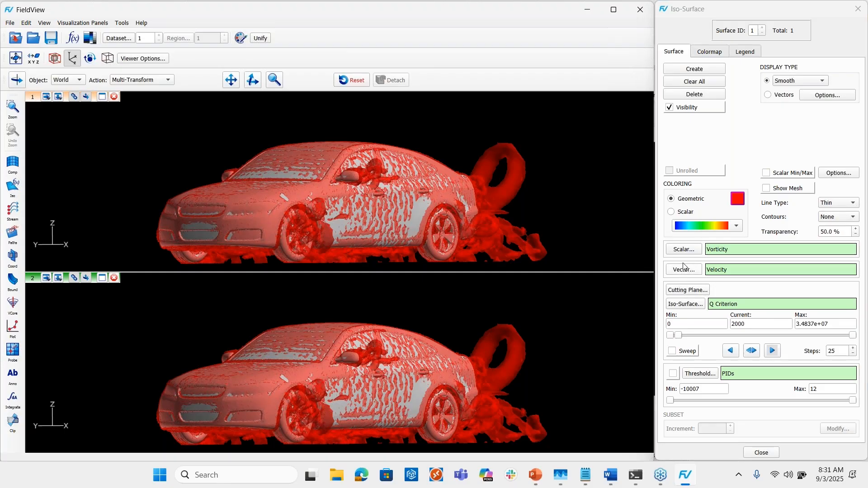
Change window 2's iso-surface function to Vorticity with a current value of 100, and compare it with window 1.
left_click(685, 304)
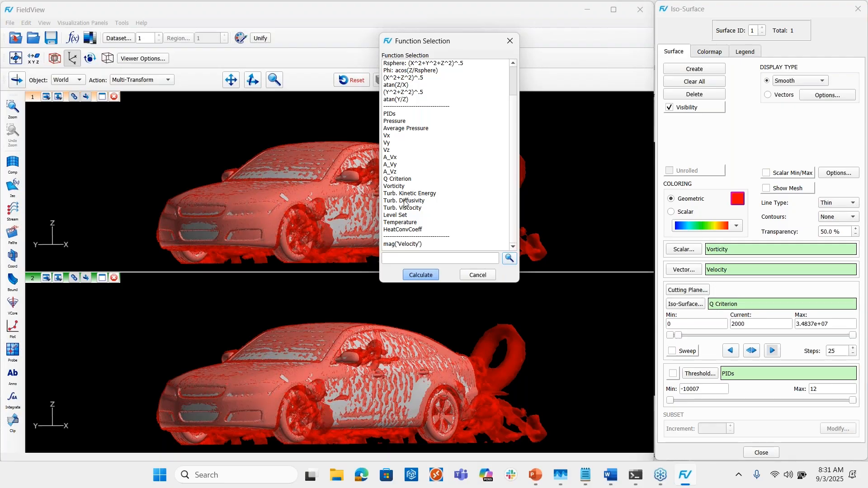
left_click(410, 186)
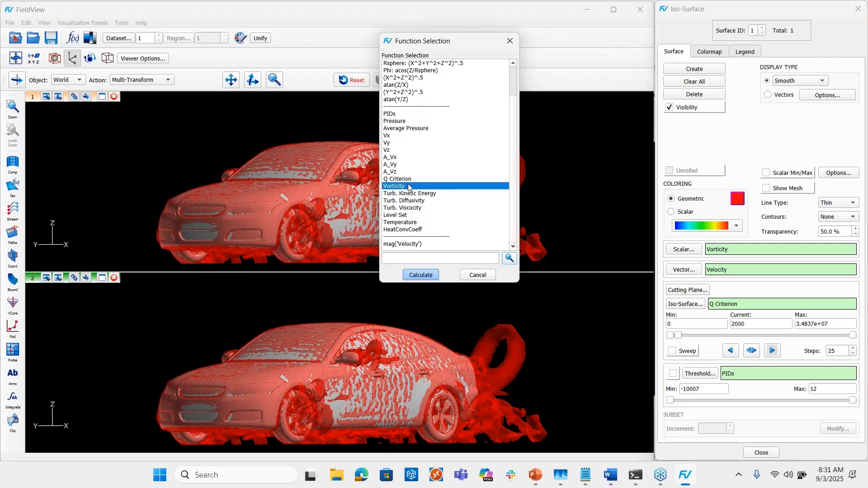
left_click(421, 272)
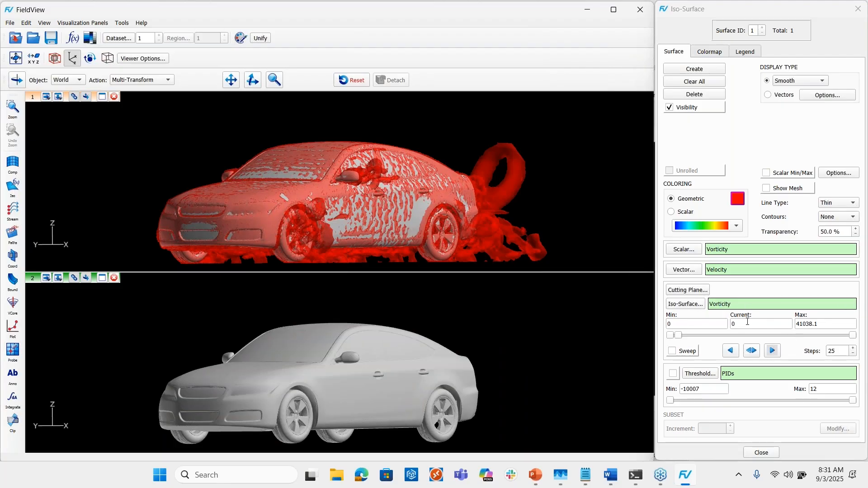
double_click(748, 321)
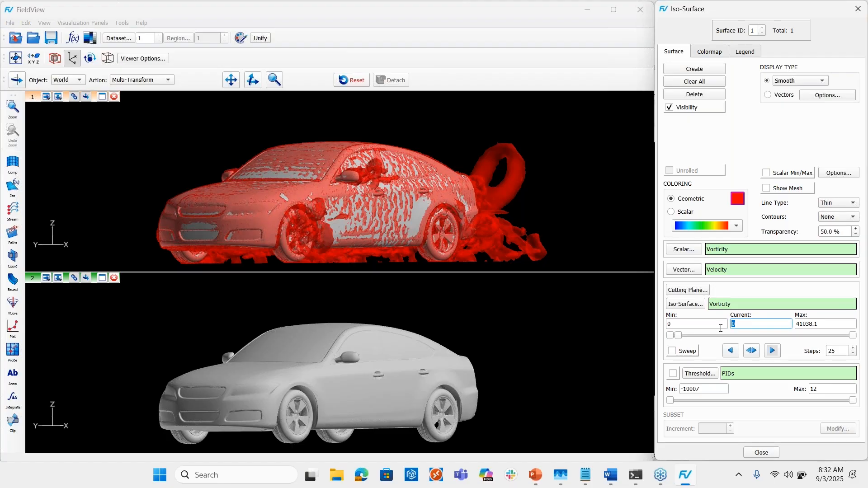
type("100")
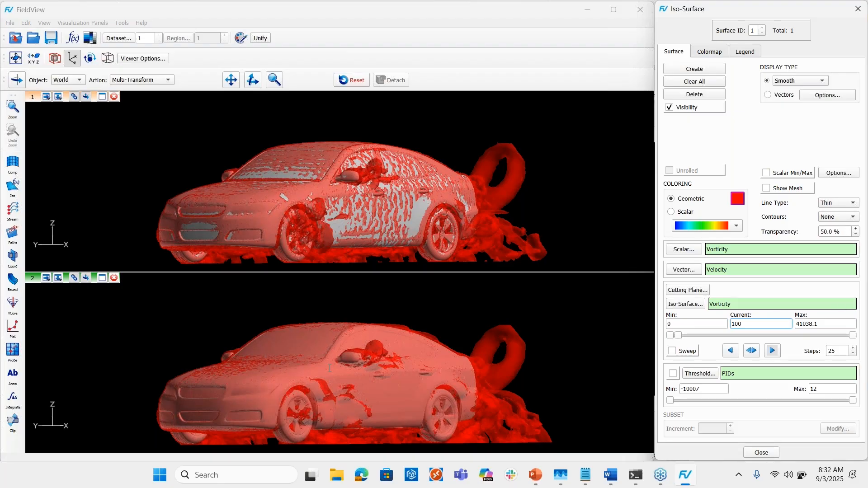
left_click_drag(329, 368, 330, 359)
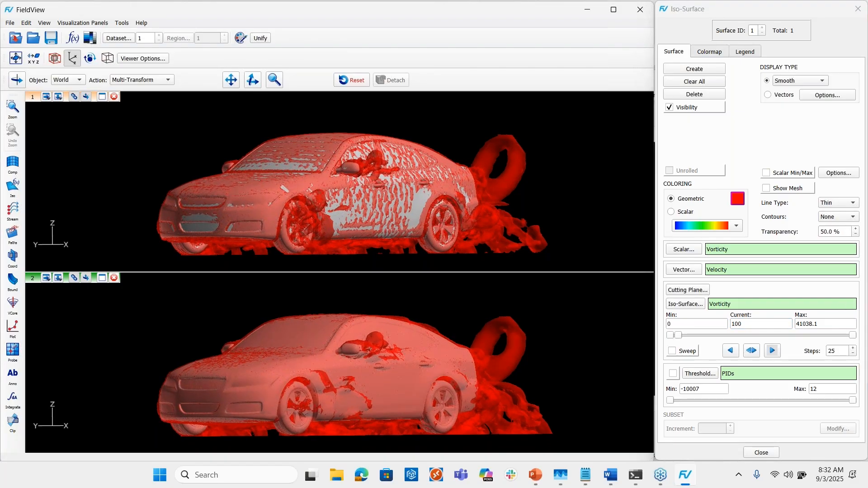
right_click_drag(331, 359, 330, 361)
right_click_drag(332, 355, 332, 344)
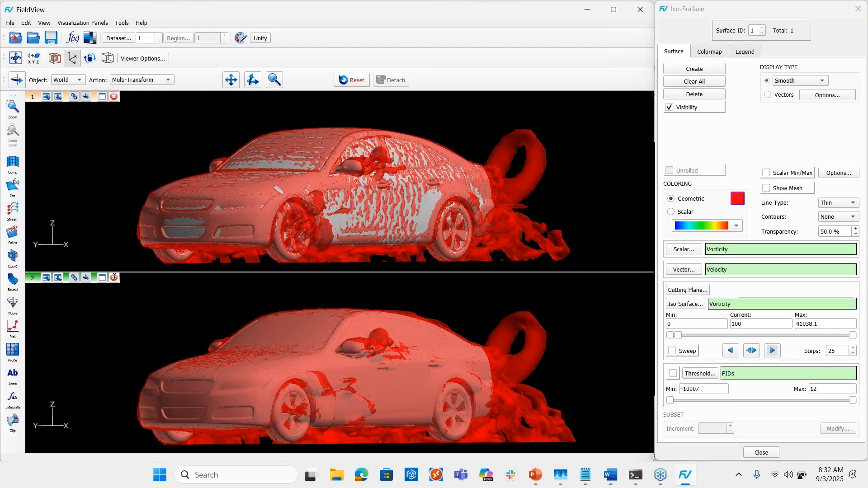
Remove window 2, hide the Q Criterion iso-surface in the remaining window, and frame the whole car.
left_click(113, 278)
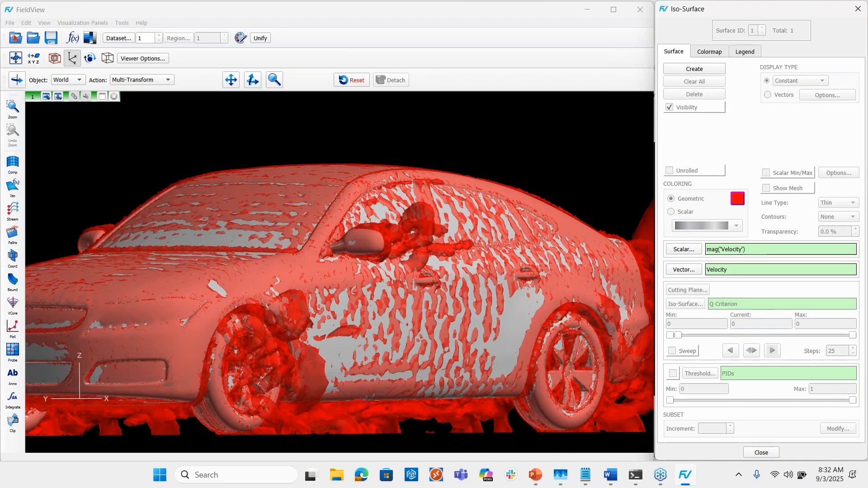
left_click(370, 294)
right_click_drag(370, 295, 375, 316)
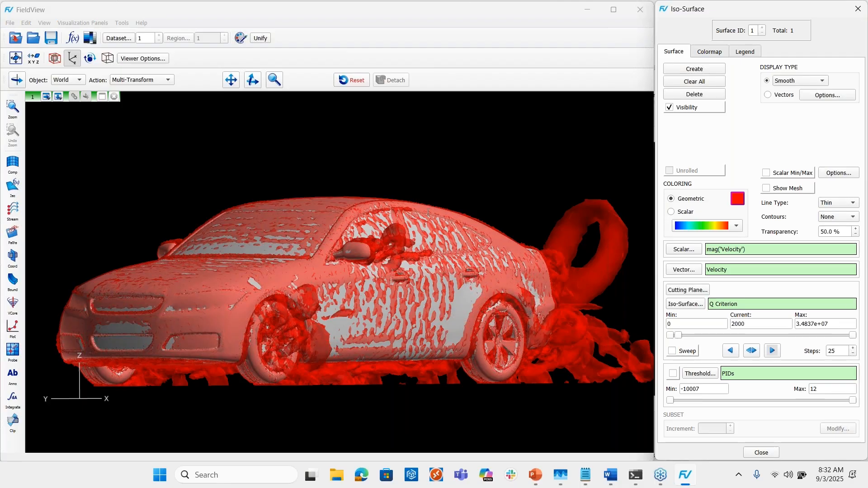
left_click(670, 107)
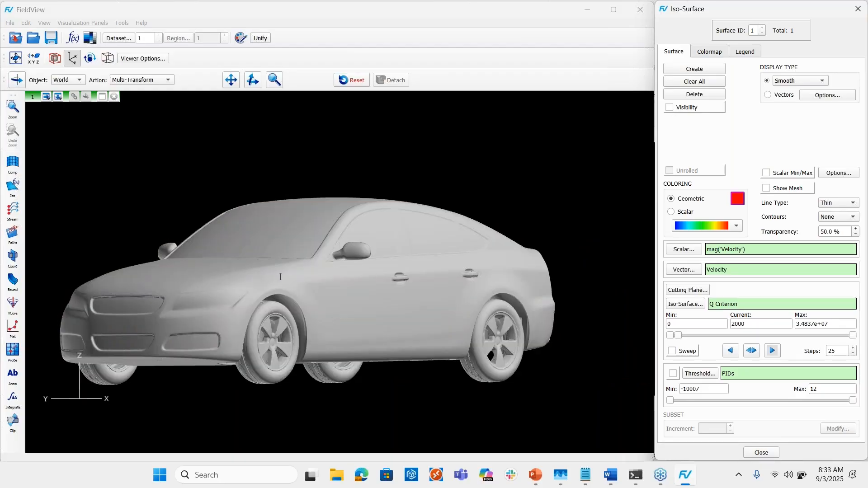
left_click_drag(284, 277, 314, 272)
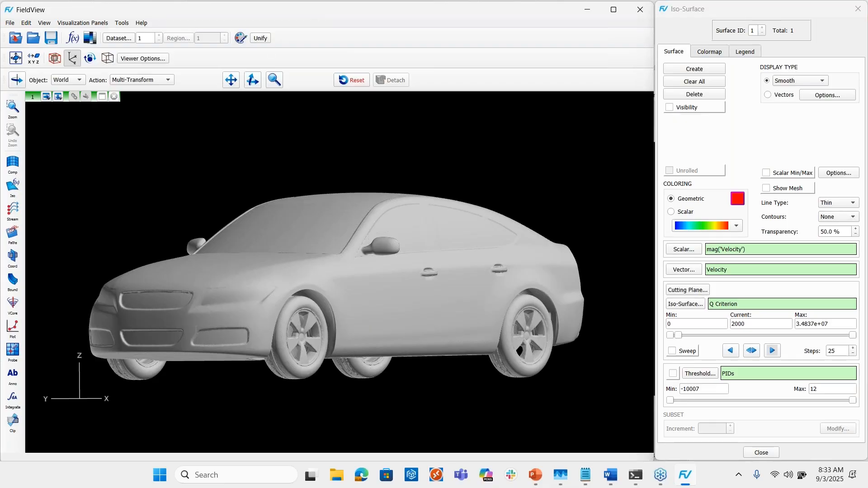
Set boundary surface 2's coloring to Material with Aluminum and unify this setting across all boundary surfaces.
left_click(13, 280)
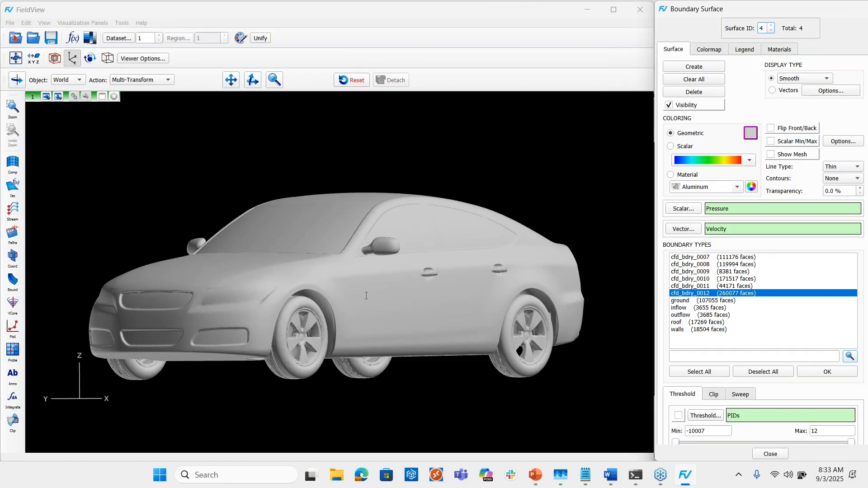
type("2")
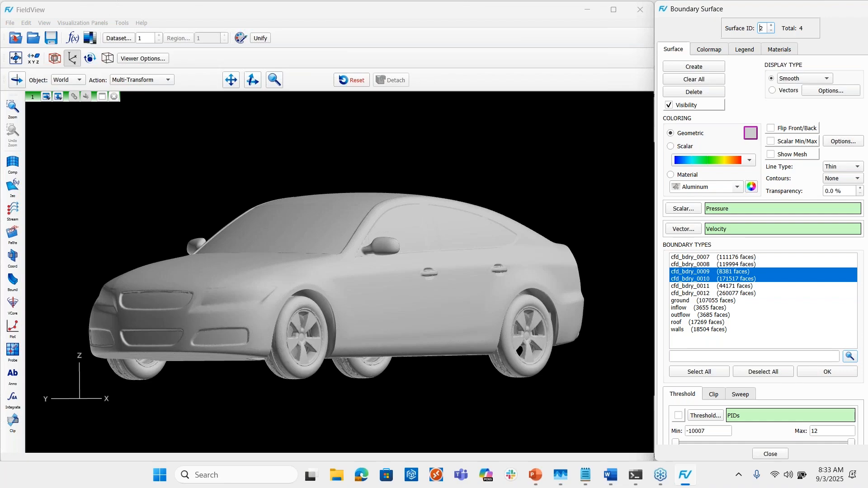
left_click(671, 175)
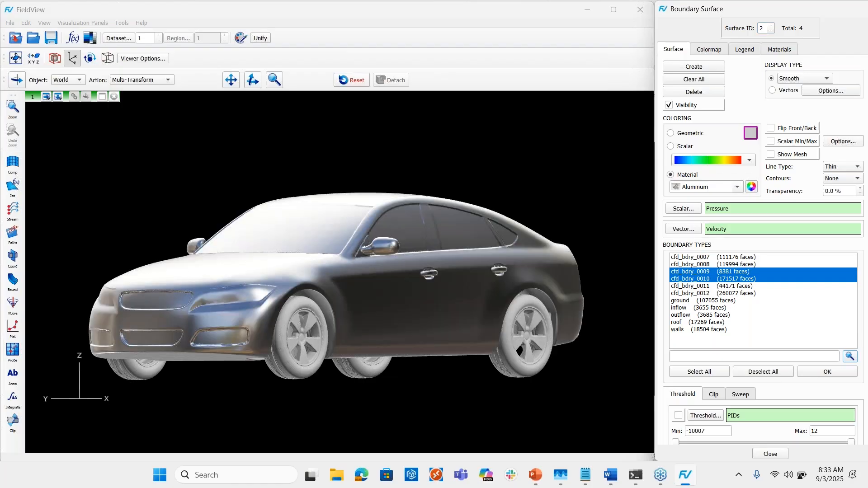
left_click(261, 38)
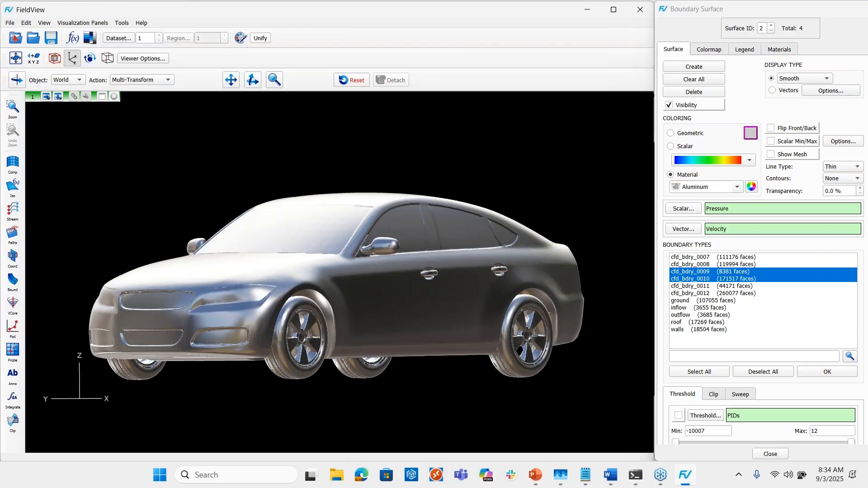
Give the car body Glossy Paint in blue (#0055ff) and apply the Rubber material to the wheels.
left_click(776, 49)
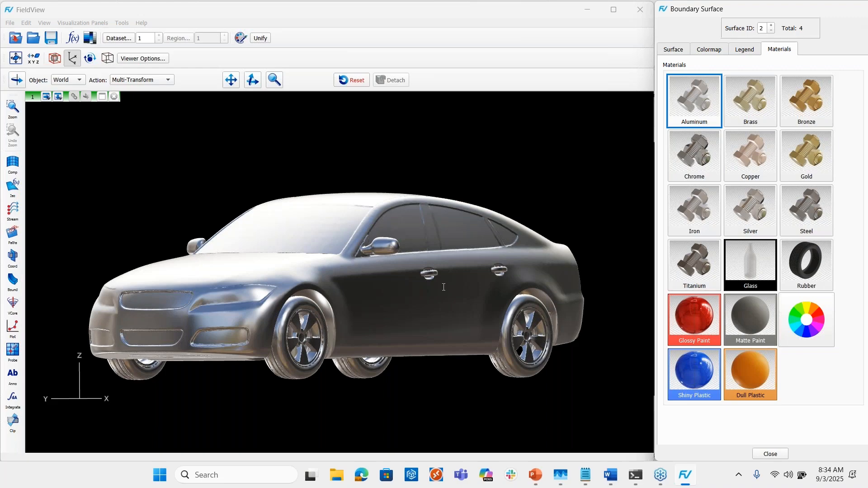
left_click(680, 318)
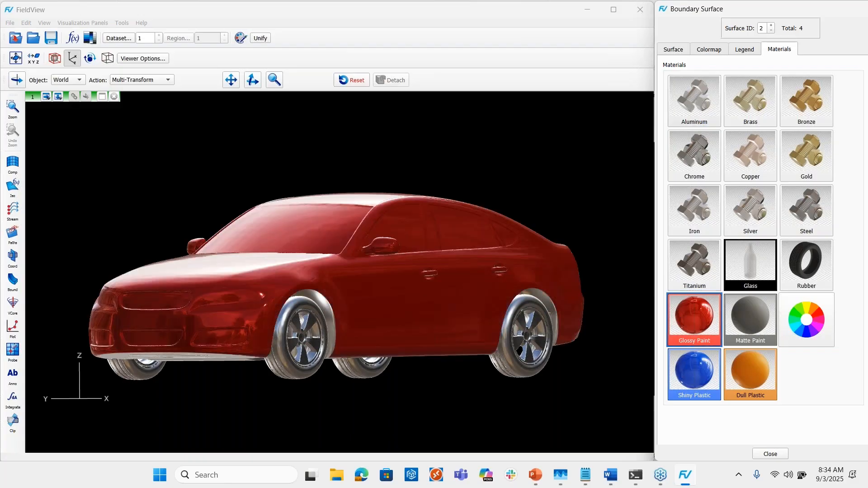
left_click(815, 330)
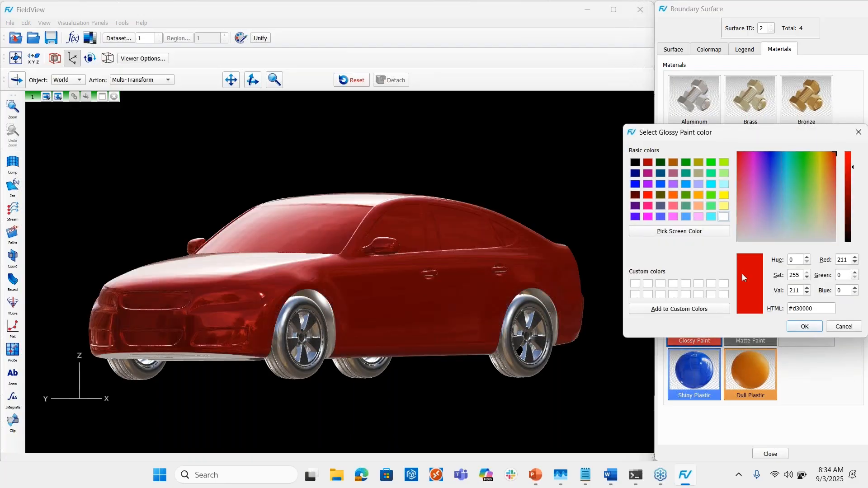
left_click(661, 184)
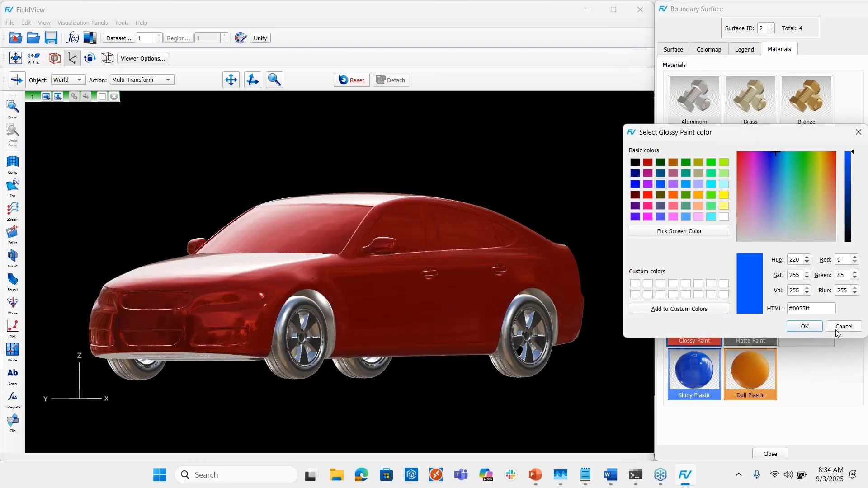
left_click(814, 327)
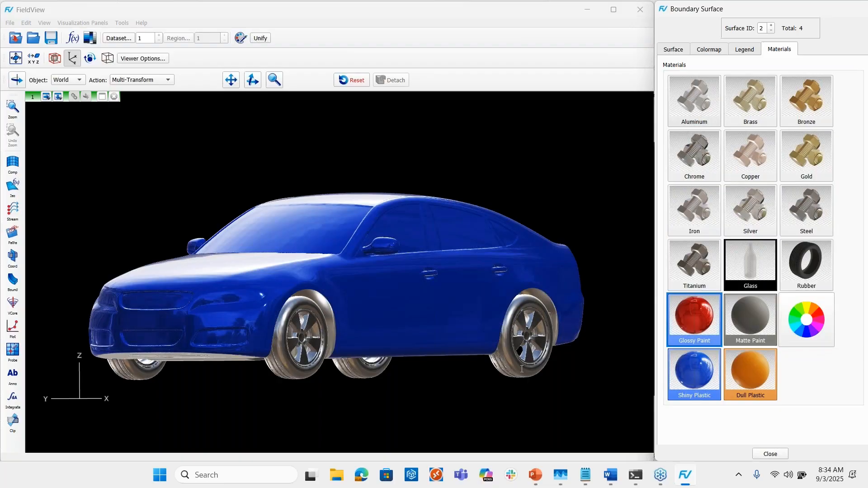
left_click(512, 356)
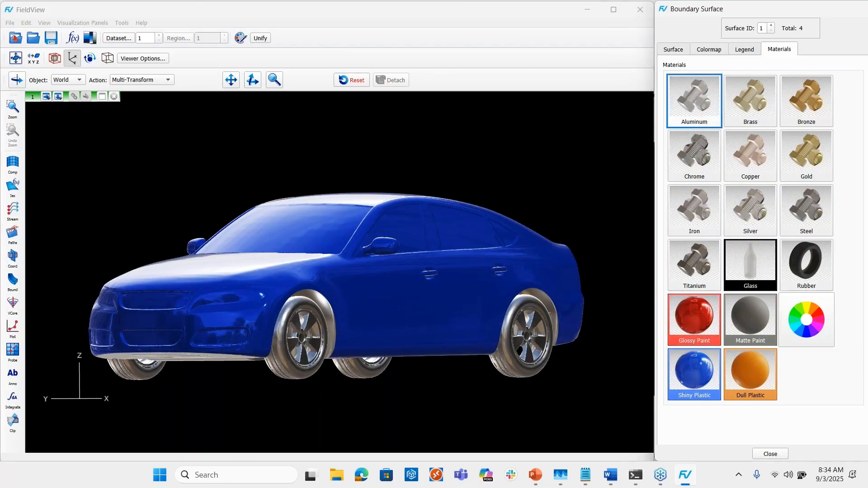
left_click(814, 272)
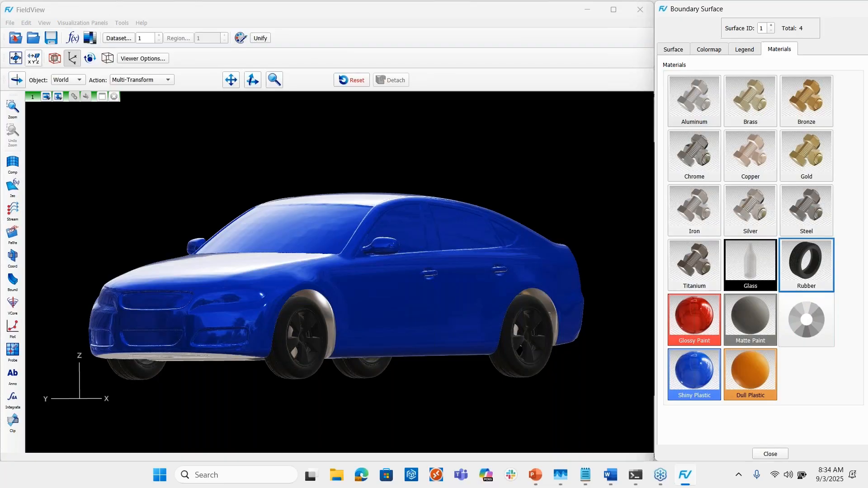
Show the car's underside and apply the Titanium material to the exhaust pipe surface.
left_click(33, 58)
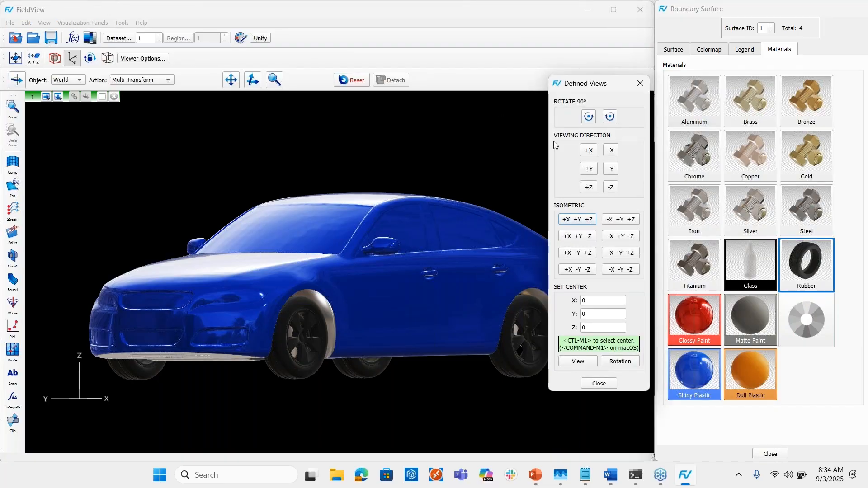
left_click(611, 170)
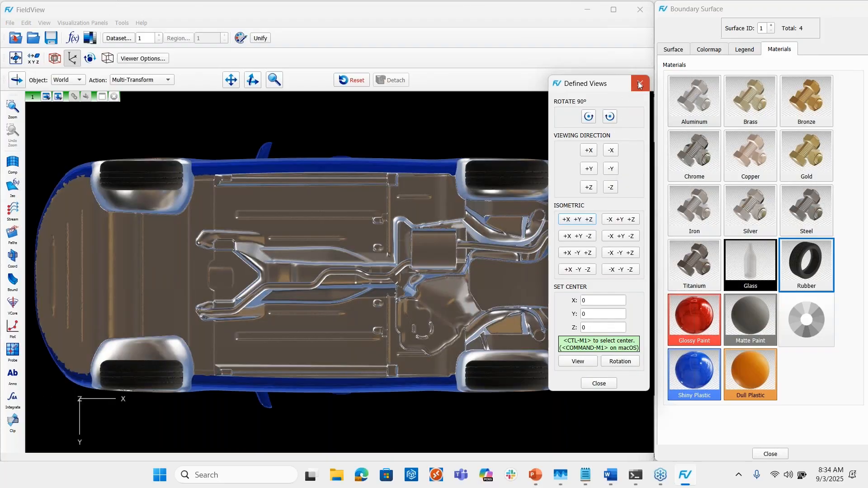
left_click(639, 85)
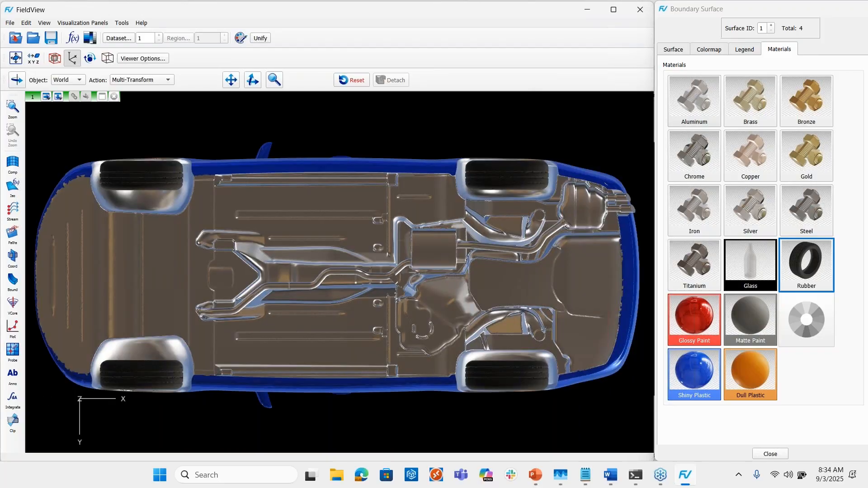
right_click(511, 280, "ctrl")
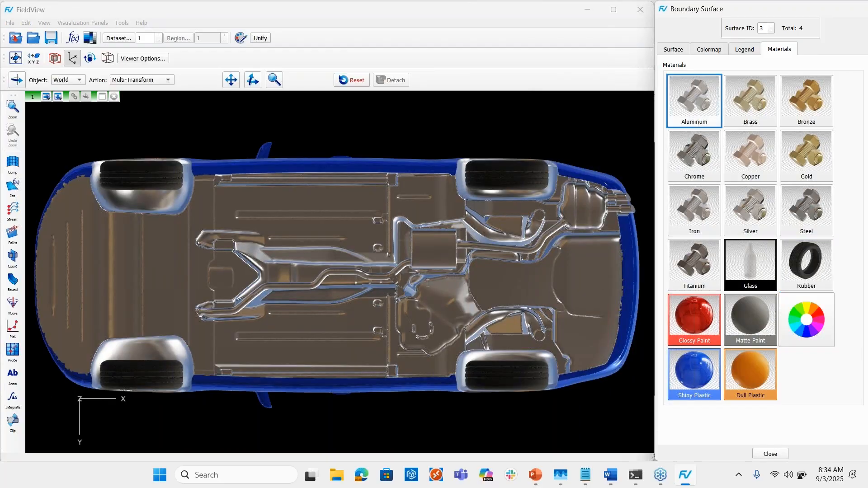
left_click(691, 269)
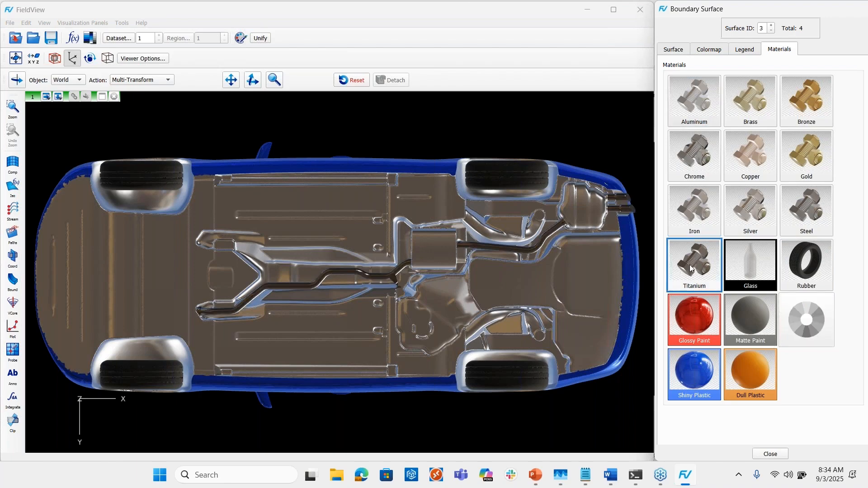
Apply the Dull Plastic material to the car's underbody and set its color to dark grey (#515151).
left_click(520, 294)
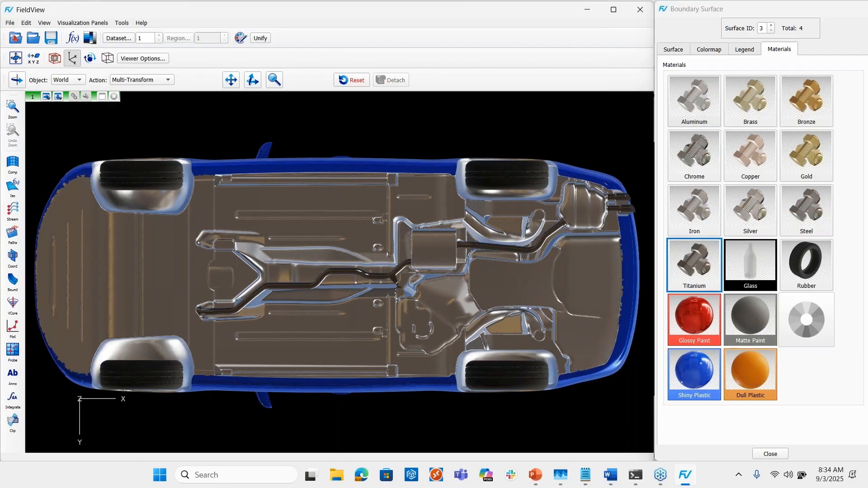
left_click(751, 368)
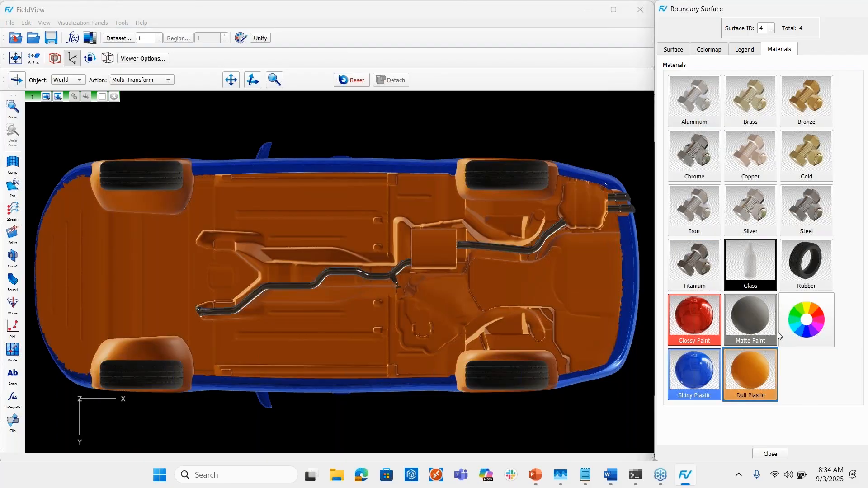
left_click(802, 324)
left_click(636, 162)
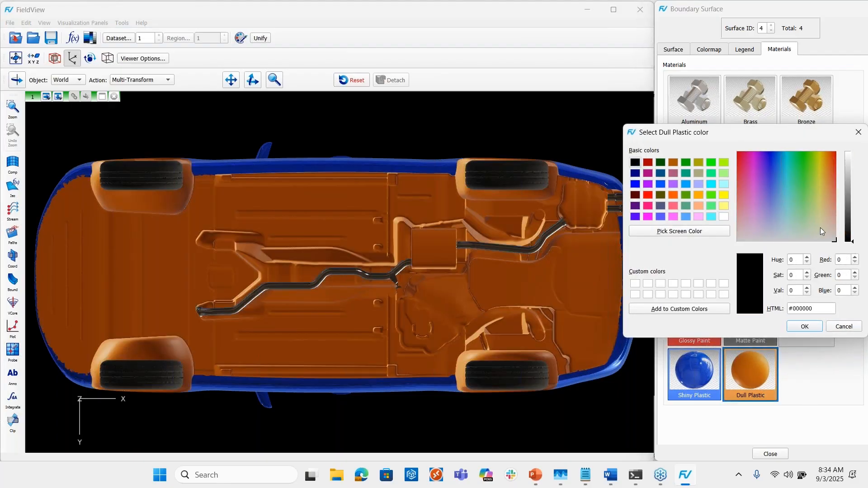
left_click_drag(853, 241, 852, 213)
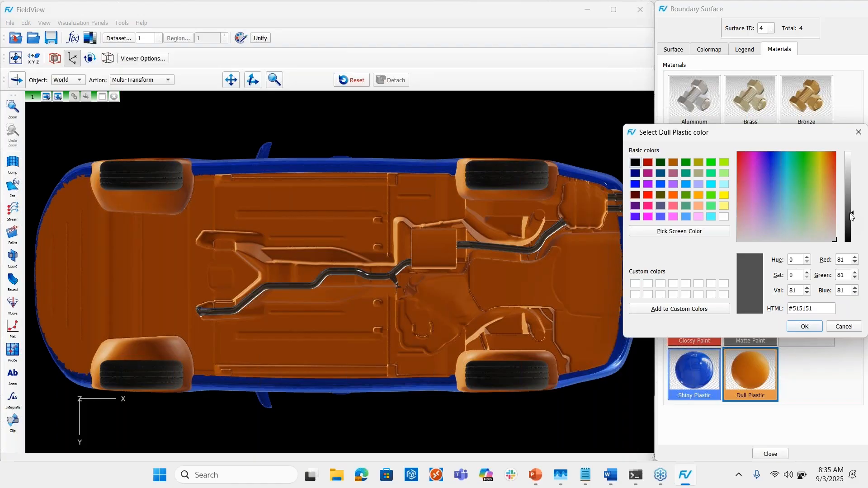
left_click(812, 328)
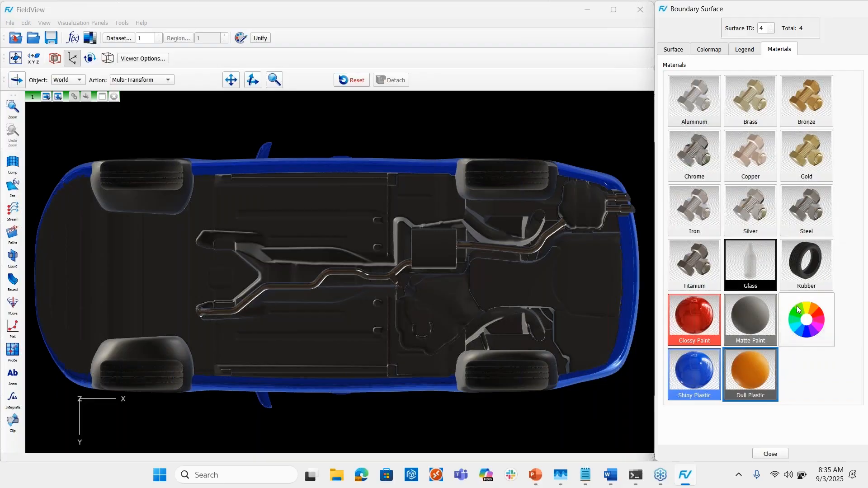
Make the underbody's Dull Plastic color a slightly lighter grey.
left_click(806, 320)
left_click_drag(851, 213, 853, 208)
left_click(805, 327)
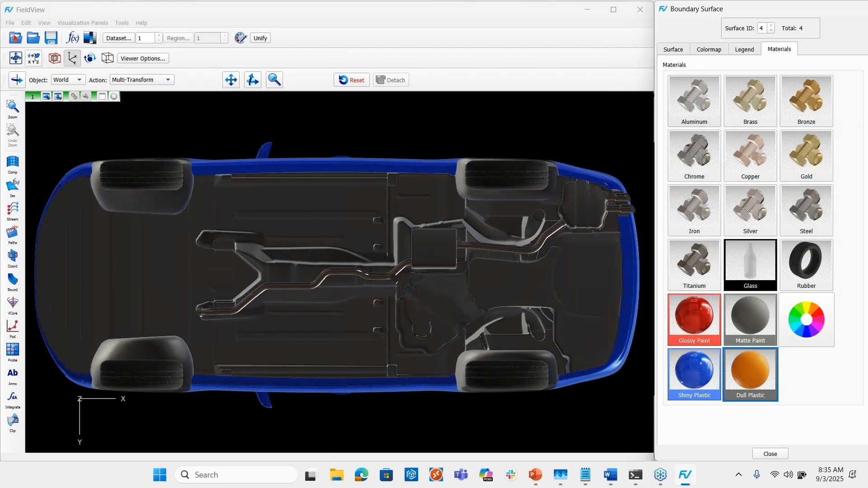
View the car from the -X direction and rotate it to a front three-quarter view.
left_click(33, 58)
left_click(609, 151)
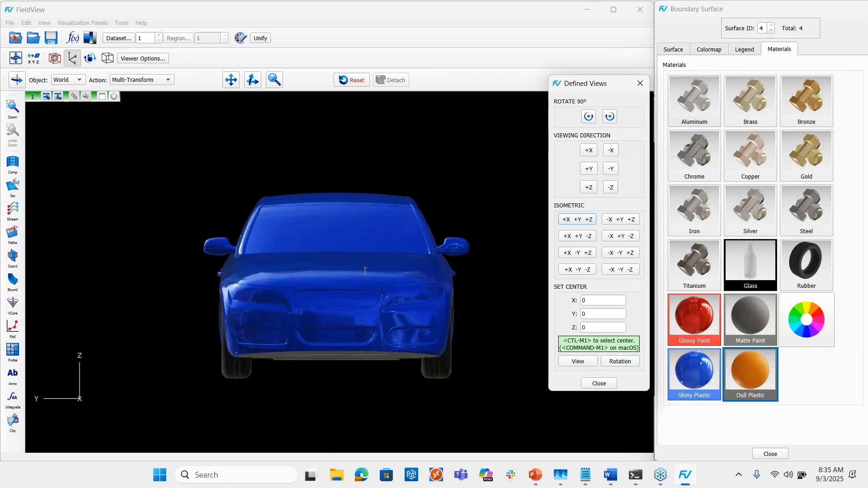
middle_click_drag(334, 283, 265, 279)
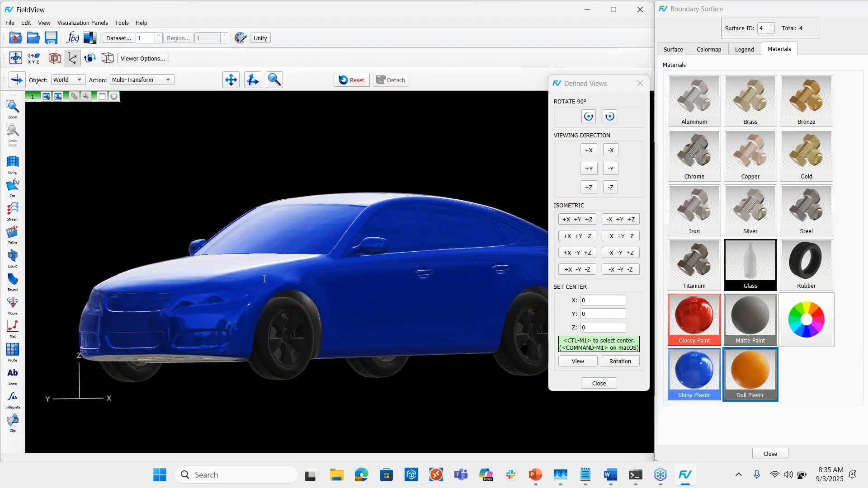
left_click(635, 84)
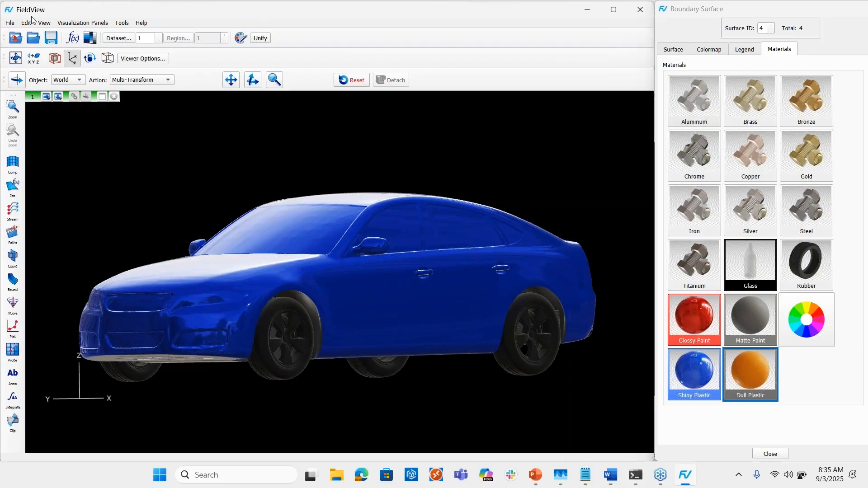
Load the World view restart webinar.vct and enlarge the car in the window.
left_click(6, 23)
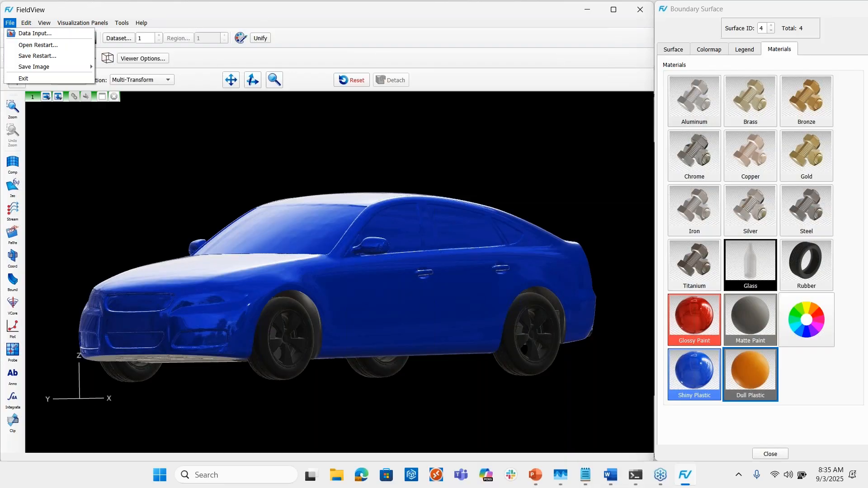
left_click(16, 44)
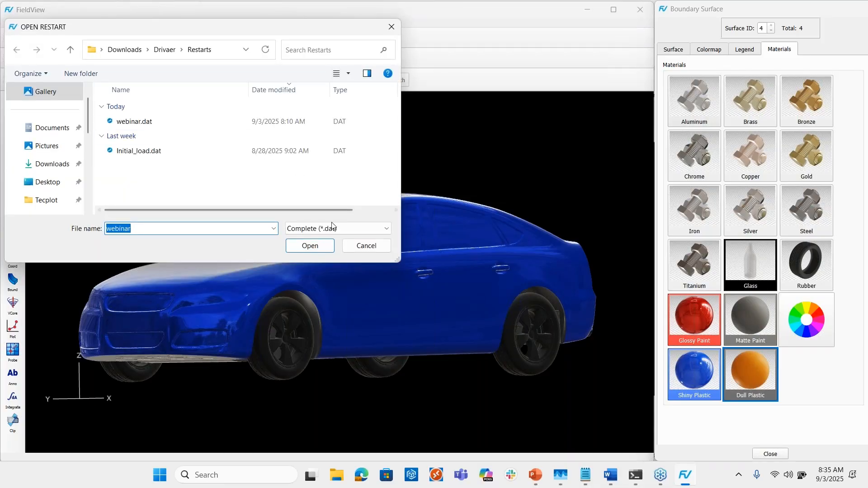
left_click(352, 229)
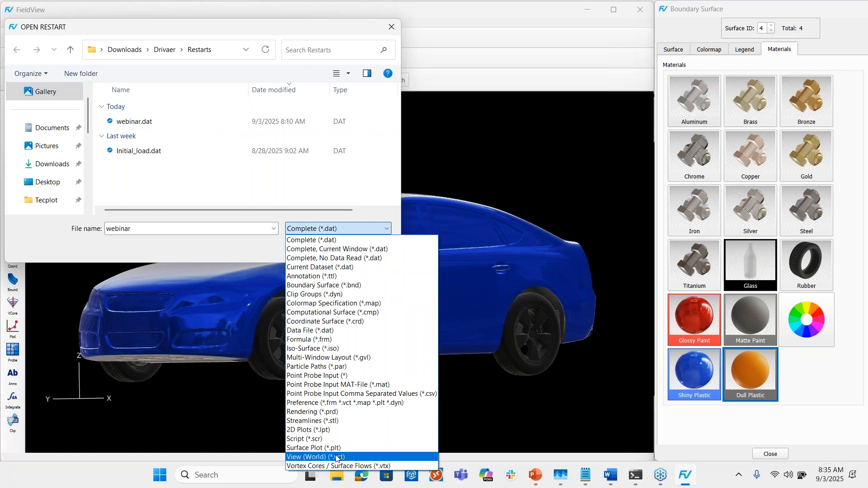
left_click(337, 457)
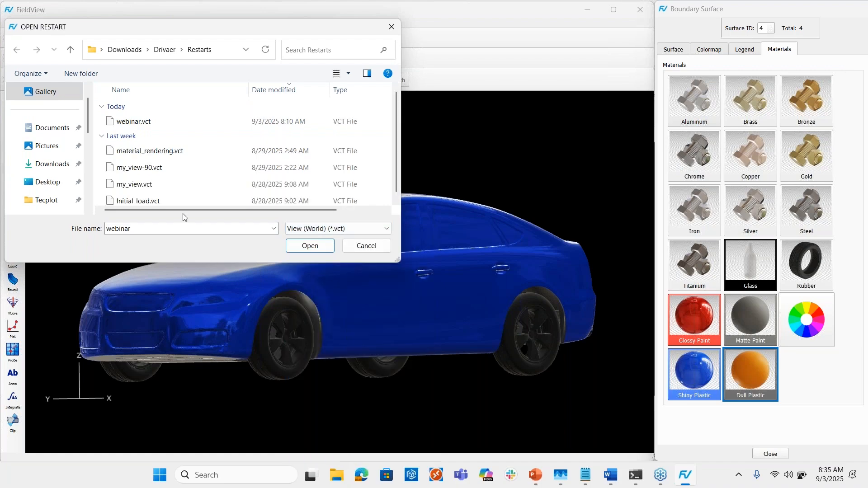
double_click(140, 123)
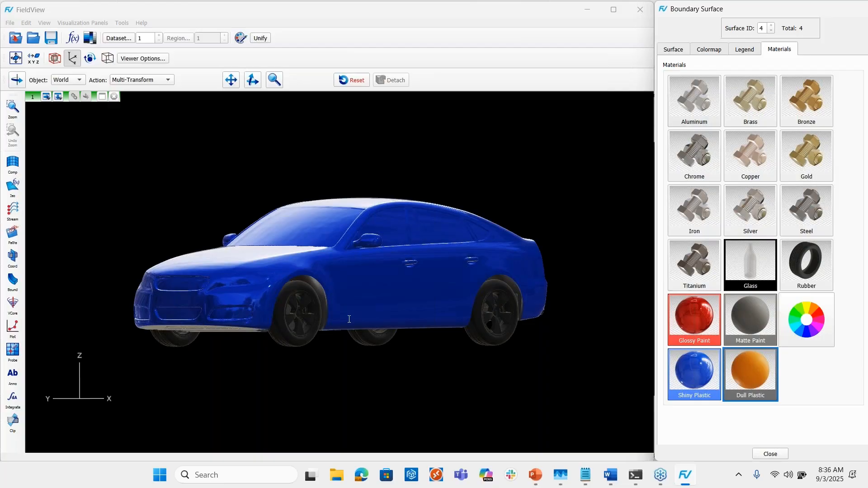
right_click_drag(349, 320, 359, 296)
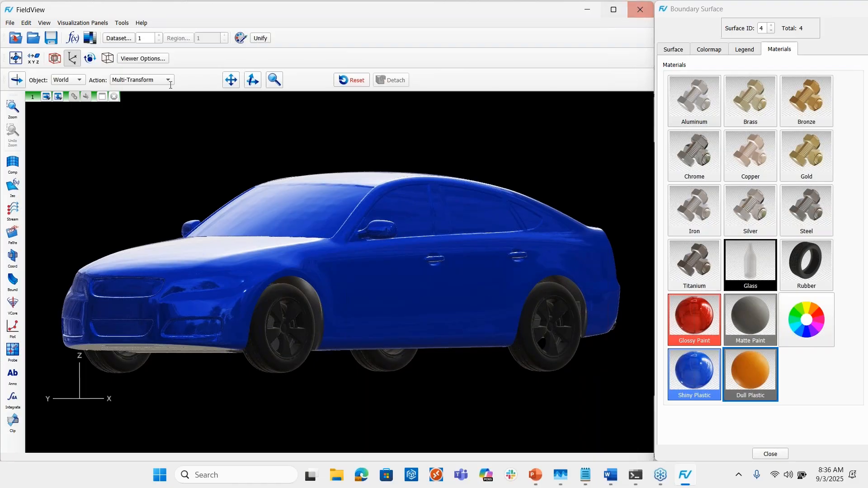
Review the background and environment options for the scene and select the Street environment.
left_click(43, 23)
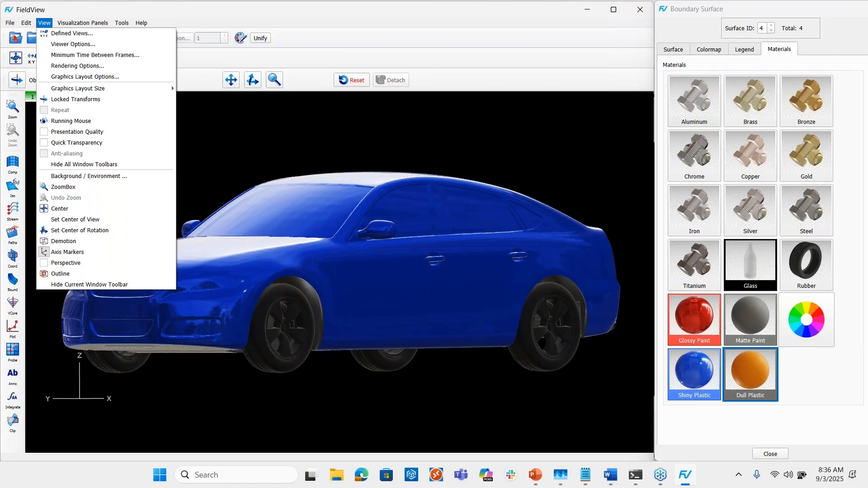
left_click(64, 177)
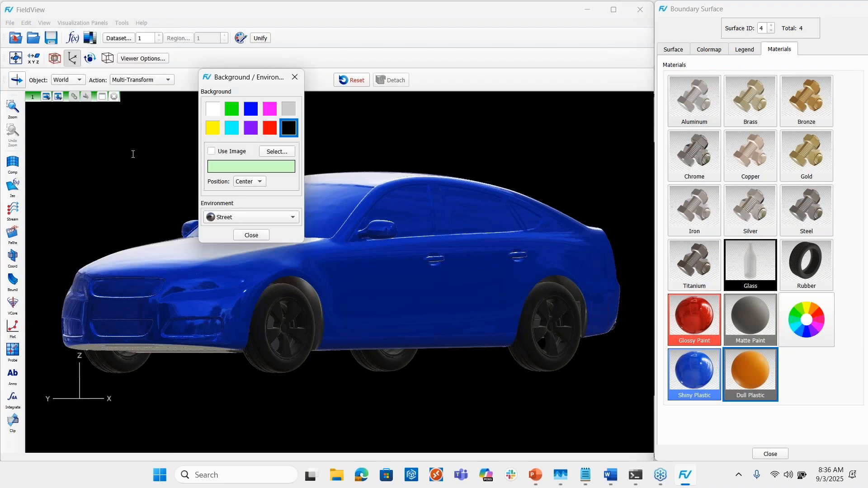
left_click(231, 219)
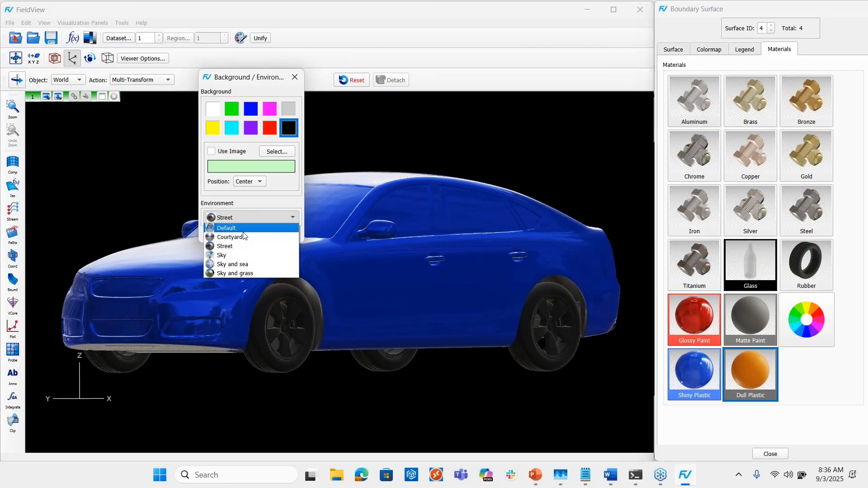
left_click(221, 246)
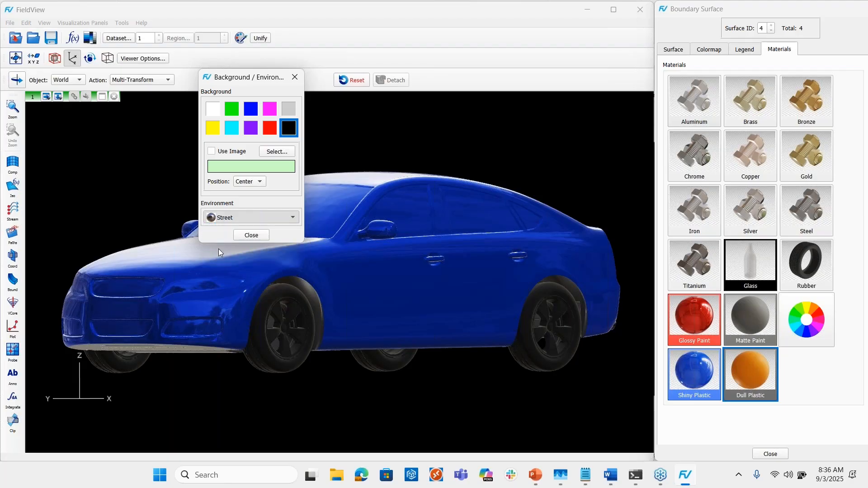
left_click(252, 235)
Examine the reflections on the car's side mirror up close, and bring the whole car back into view.
scroll(398, 242, "up", 5)
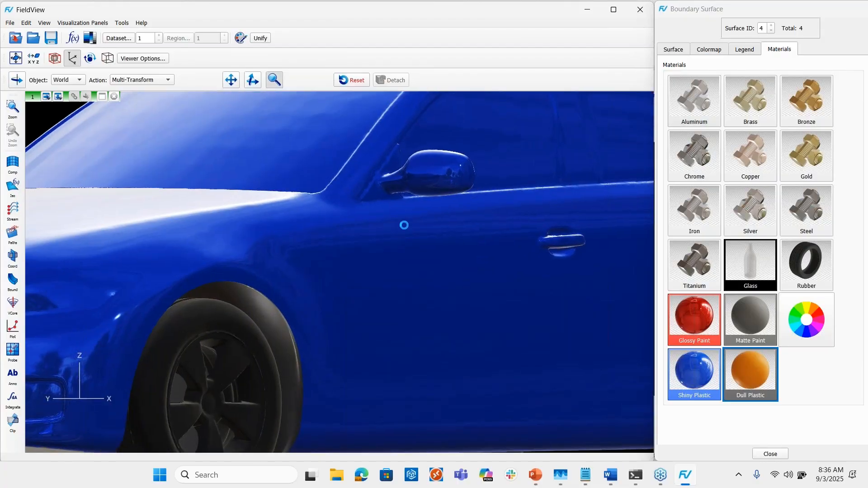
scroll(422, 254, "up", 4)
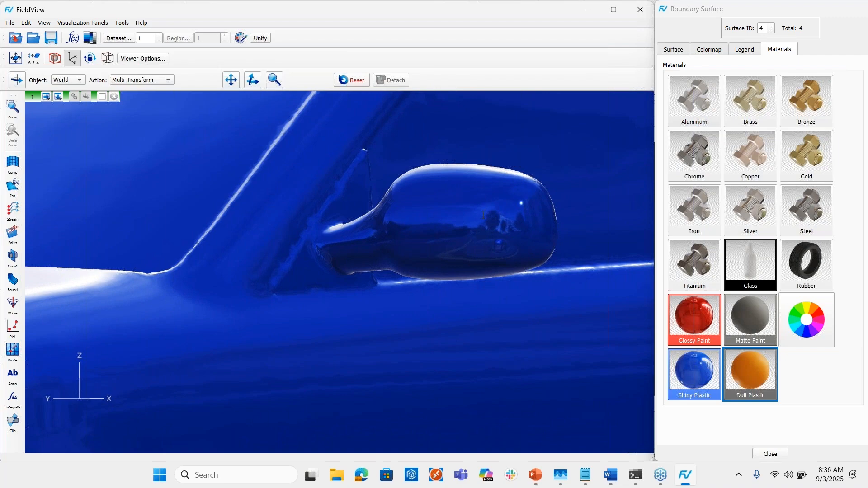
scroll(445, 294, "down", 1)
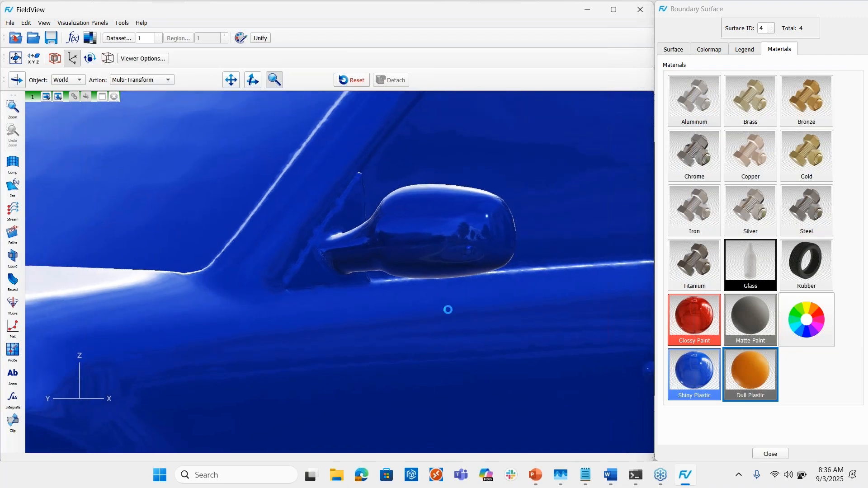
right_click_drag(448, 310, 461, 379)
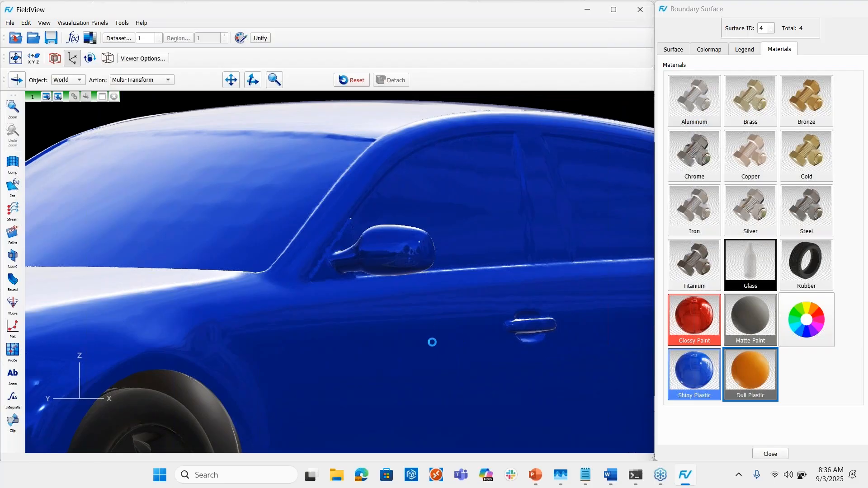
right_click_drag(431, 341, 389, 349)
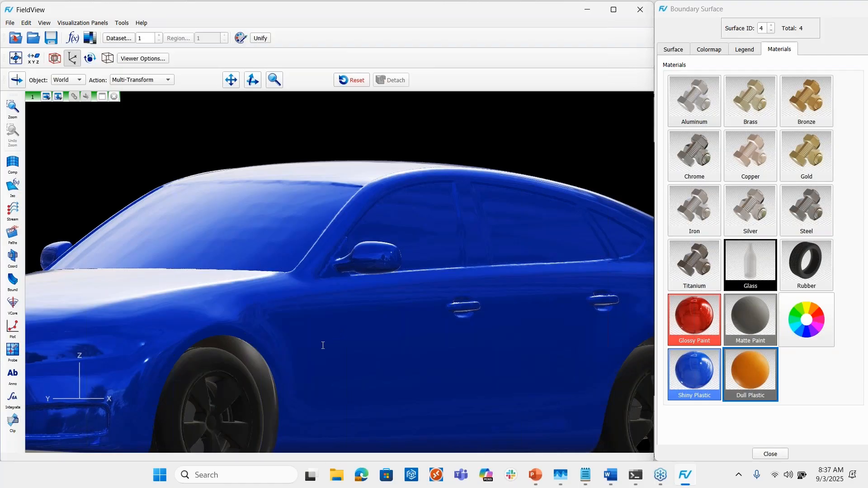
right_click_drag(356, 333, 354, 373)
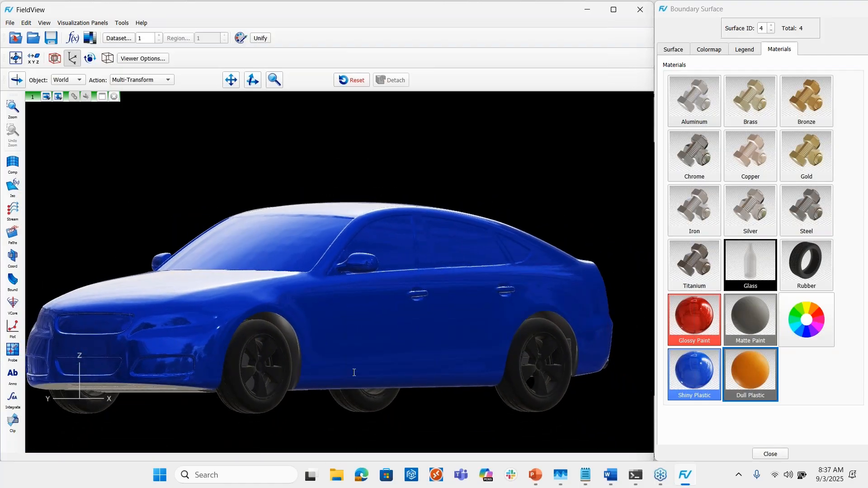
Try to set the center of rotation on the car's front grille, rotate the car slightly and center the image.
left_click(44, 22)
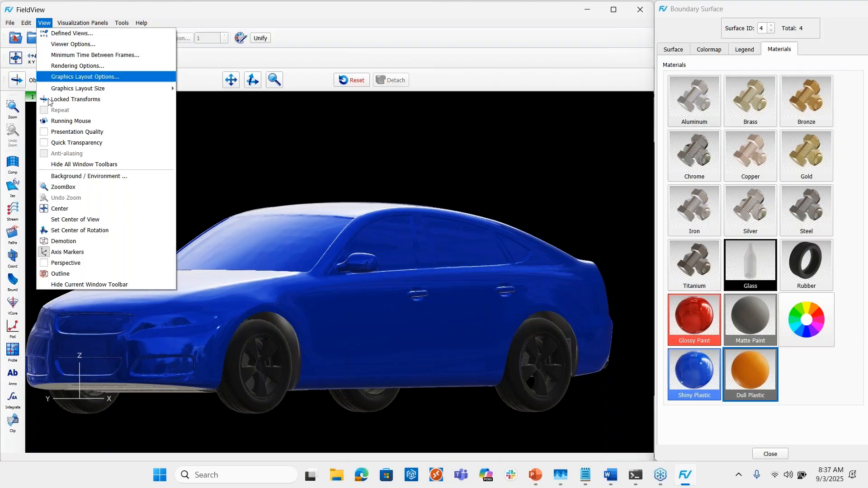
left_click(82, 231)
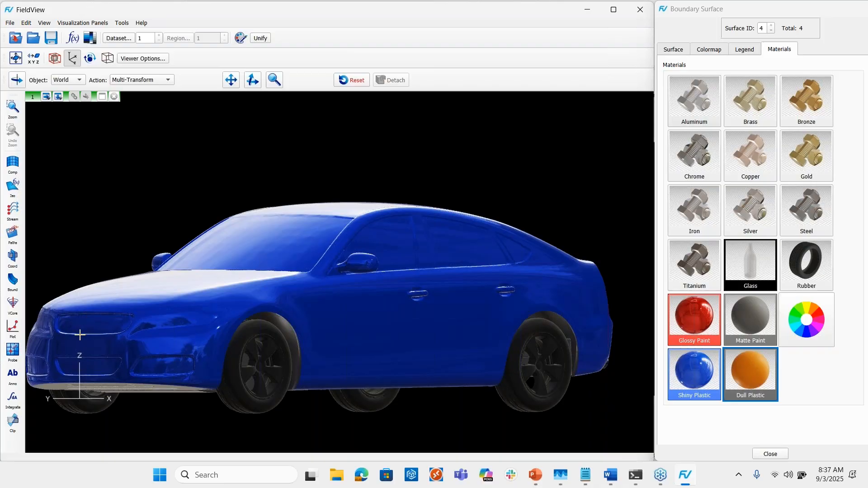
left_click(80, 335)
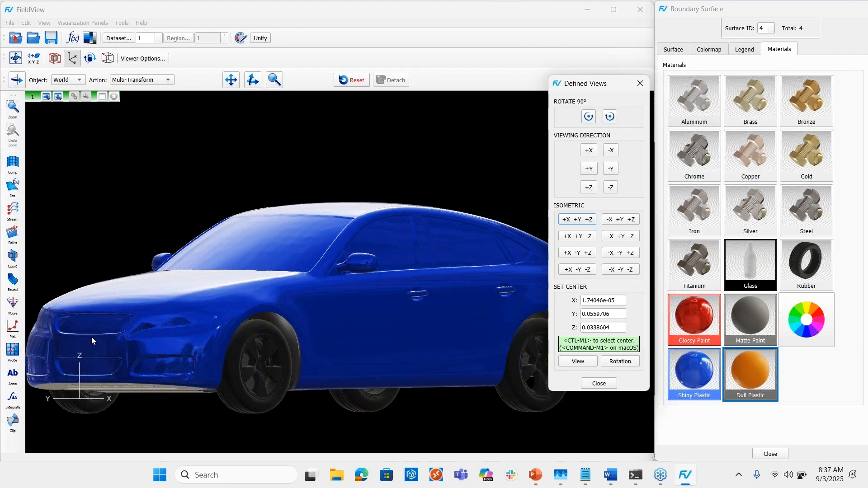
mouse_move(93, 340)
left_mouse_down()
mouse_move(151, 344)
mouse_move(155, 353)
mouse_move(145, 333)
mouse_move(111, 322)
mouse_move(114, 344)
mouse_move(87, 335)
mouse_move(86, 346)
left_mouse_up()
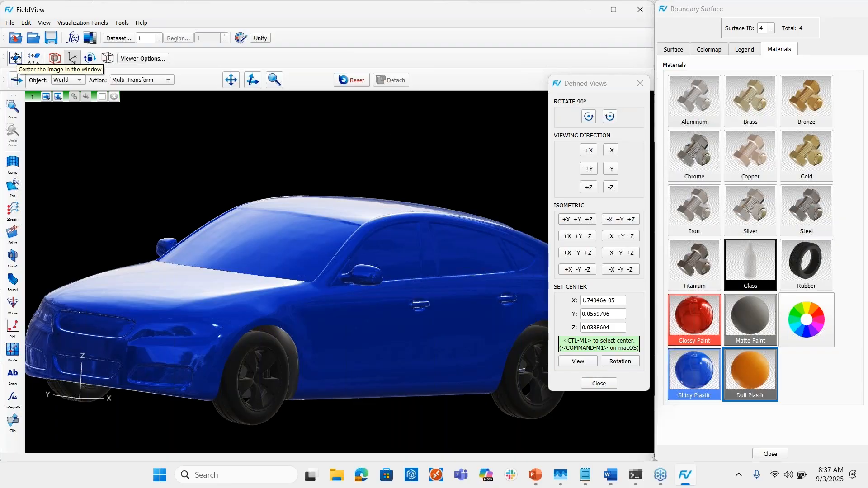
left_click(15, 57)
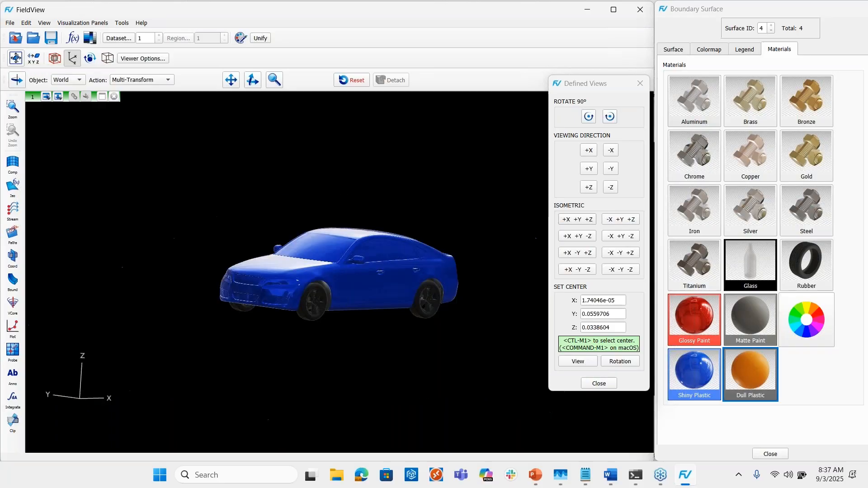
Load the World view restart webinar.vct again, enlarge the car and close the Defined Views dialog.
left_click(9, 22)
left_click(18, 46)
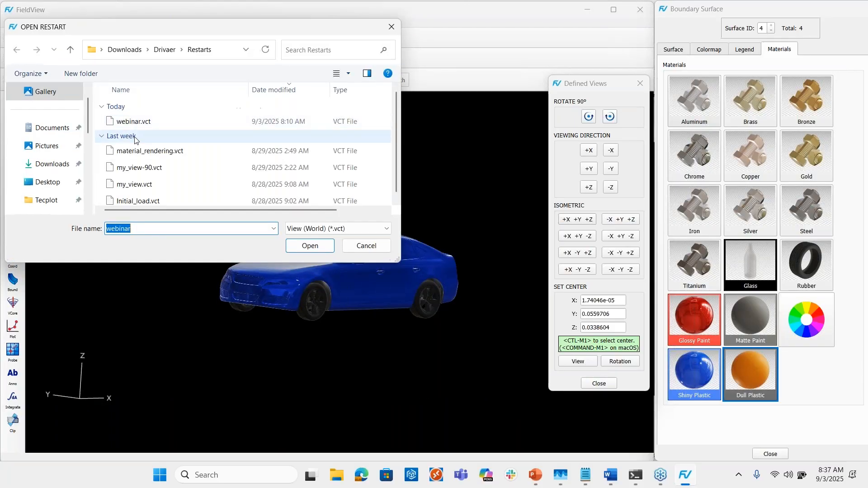
double_click(163, 121)
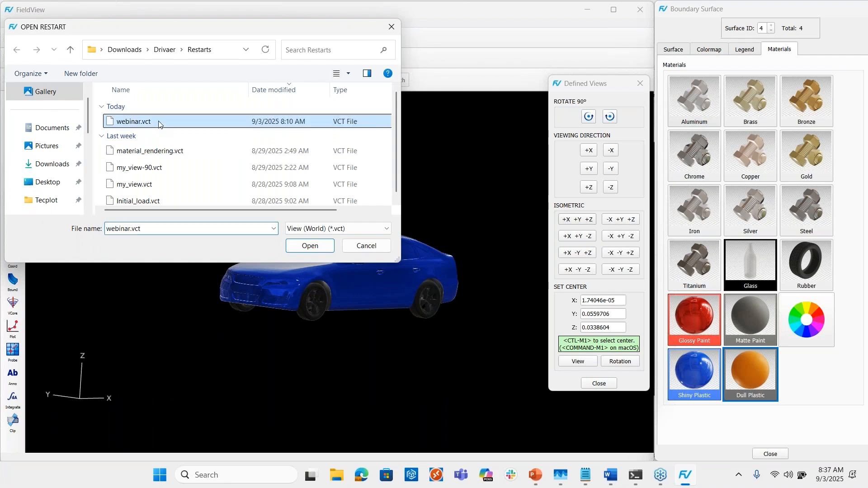
scroll(349, 253, "up", 3)
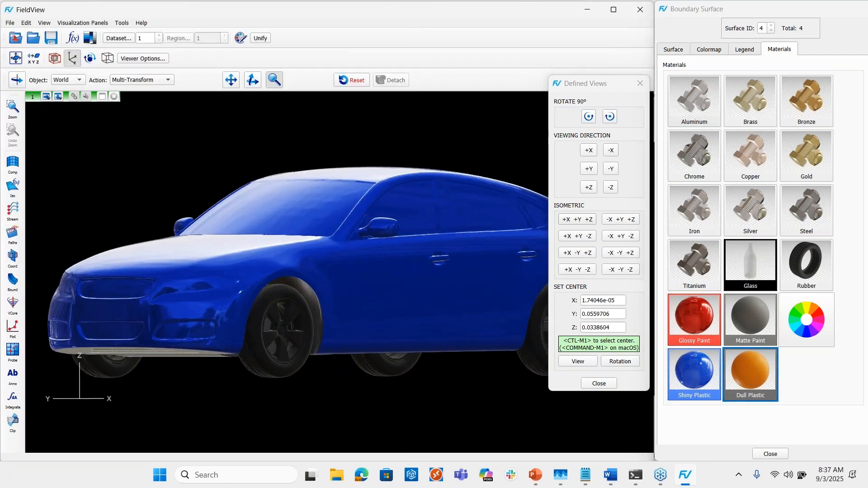
left_click(638, 84)
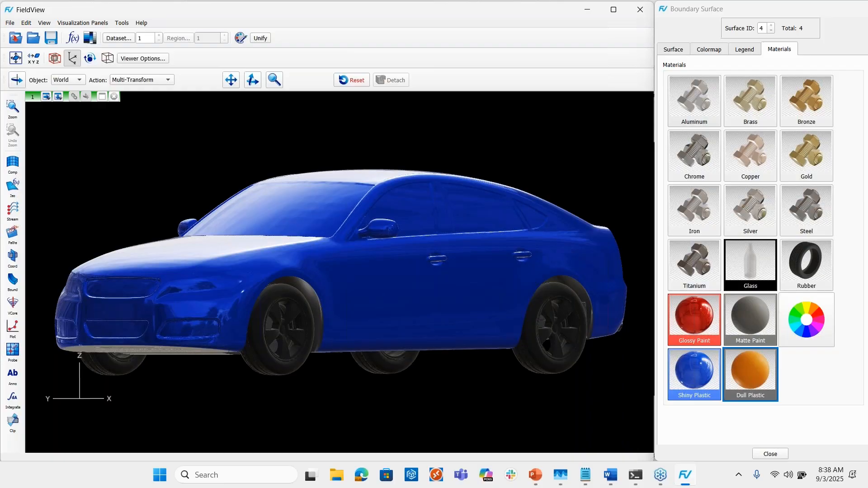
Set boundary surface 4 to Geometric coloring and unify the setting across all the car's surfaces.
left_click(708, 48)
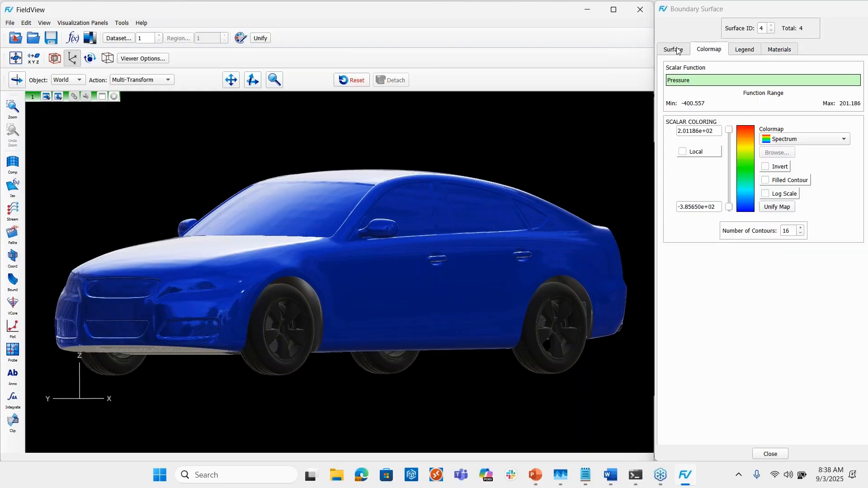
left_click(677, 50)
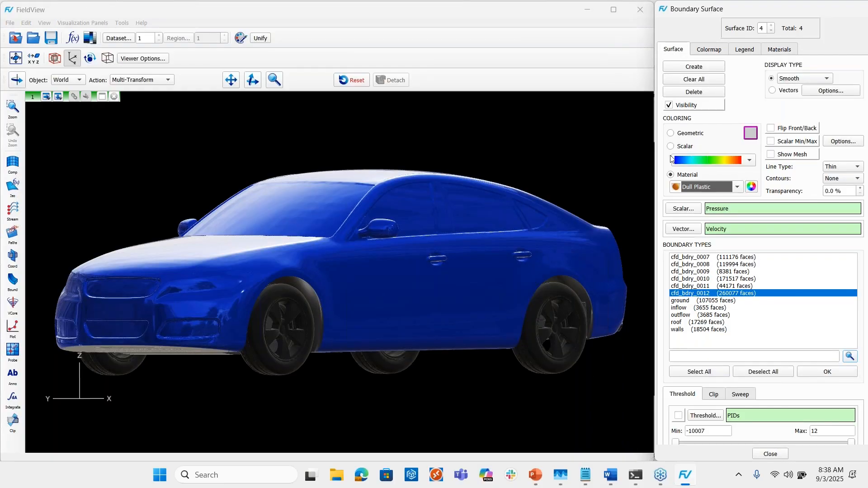
left_click(671, 134)
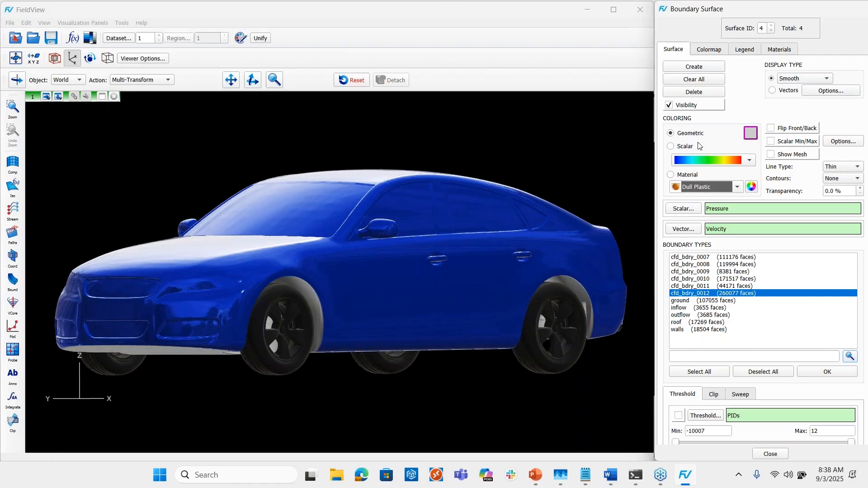
left_click(257, 38)
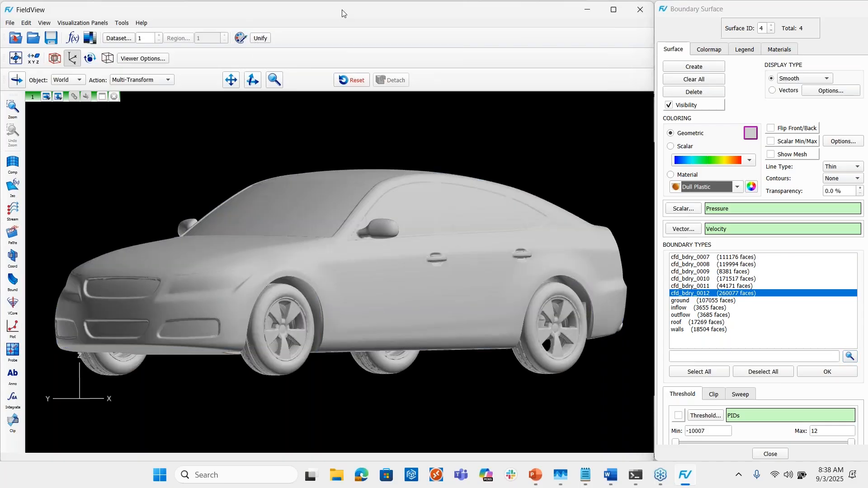
Save a Complete restart as webinar.dat in the Restarts folder, replacing the existing file.
left_click(11, 22)
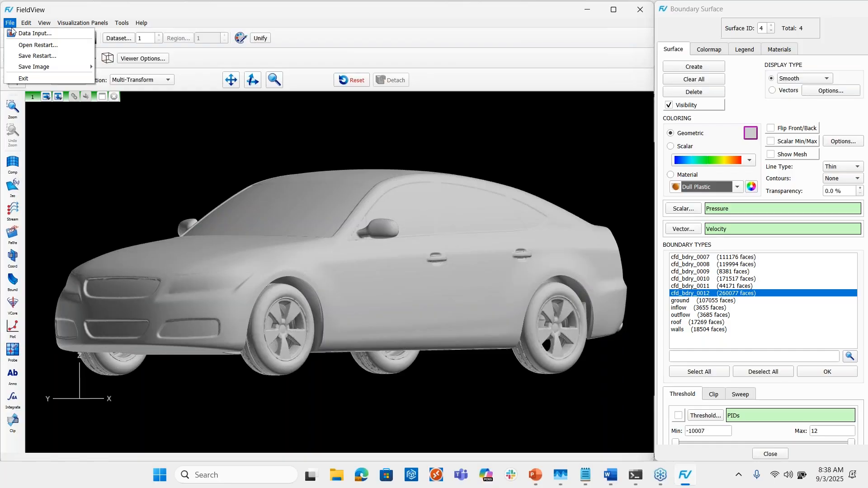
left_click(38, 56)
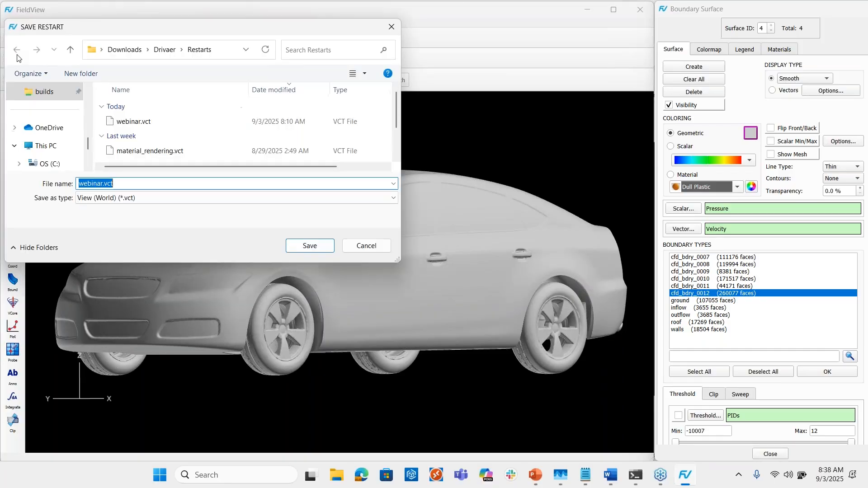
left_click(393, 198)
left_click(277, 209)
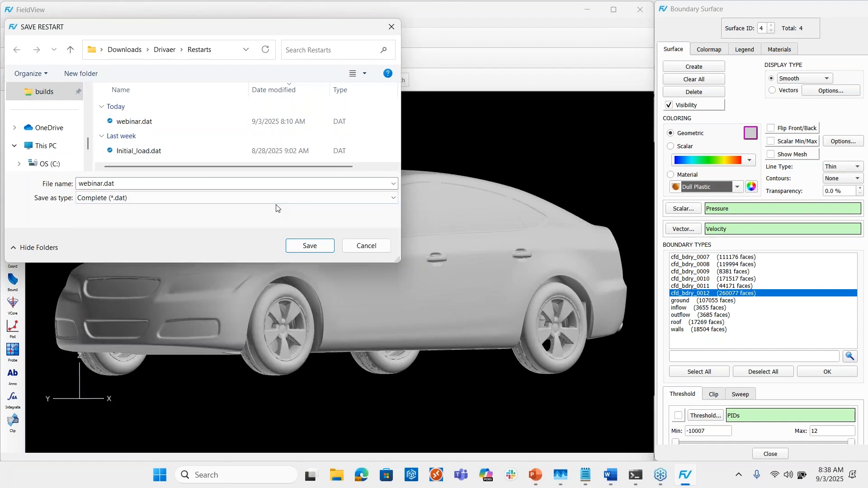
left_click(300, 248)
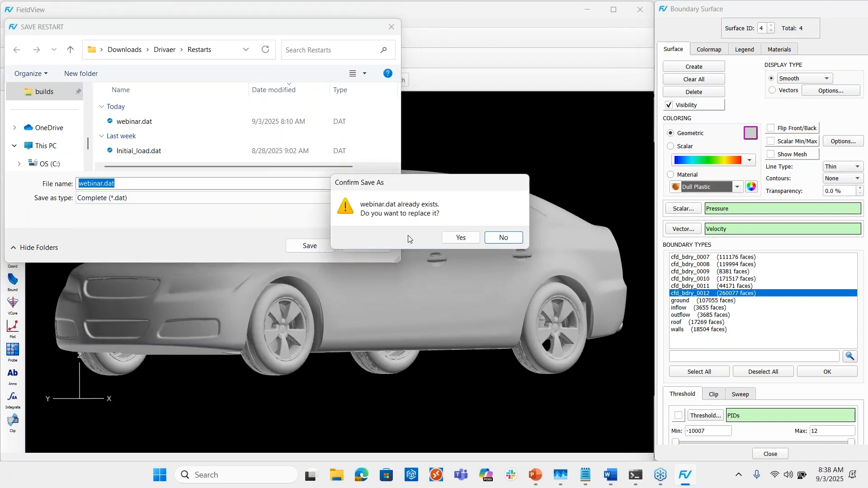
left_click(458, 238)
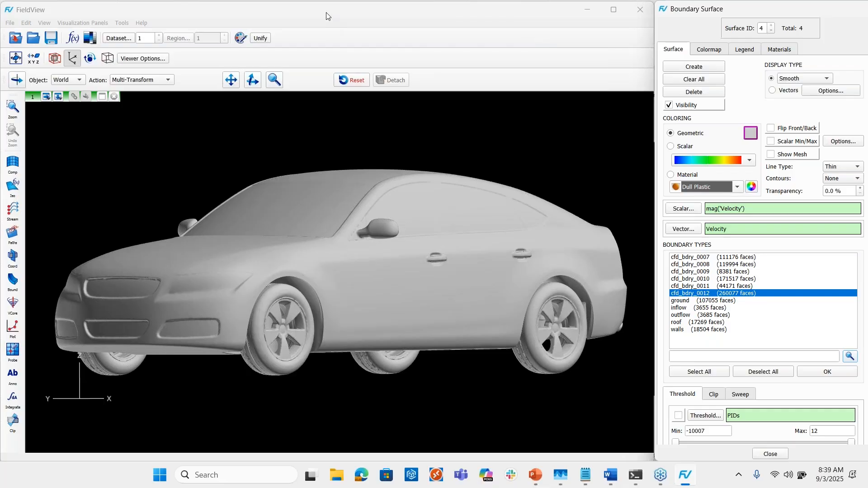
Read the FV-UNS combined file state_0019.uns in Local Parallel mode, replacing the current dataset.
left_click(12, 26)
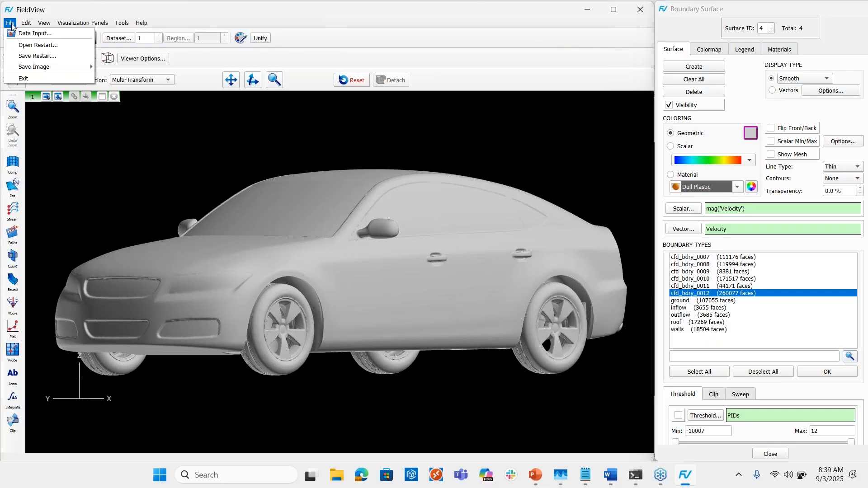
left_click(13, 33)
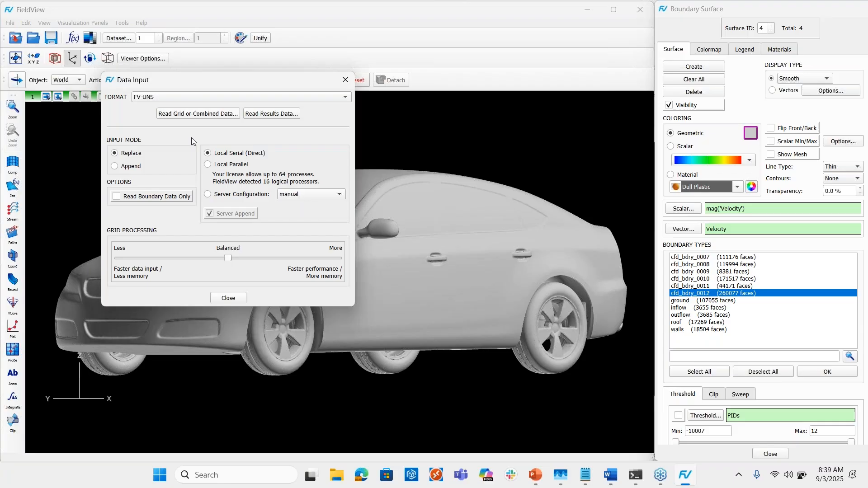
left_click(208, 165)
left_click(198, 114)
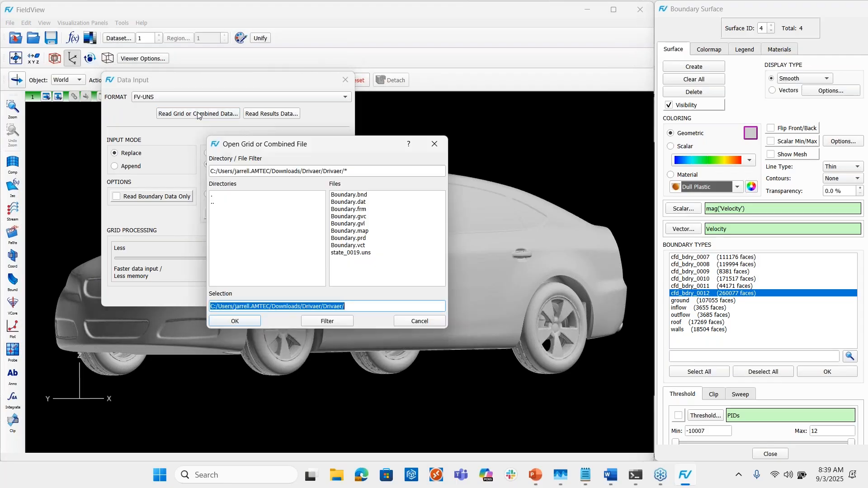
double_click(340, 253)
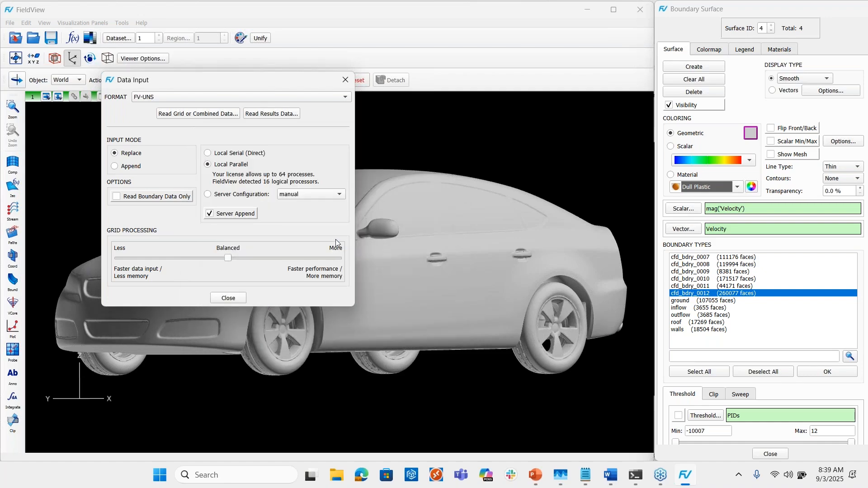
Switch to Task Manager to check CPU use across the logical processors, minimize it and close the Data Input dialog.
key("alt+Tab")
left_click_drag(612, 0, 617, 53)
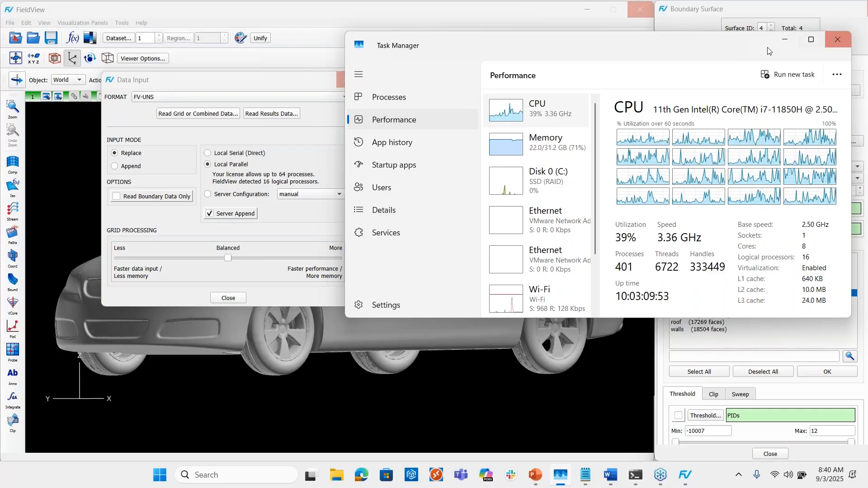
left_click(785, 39)
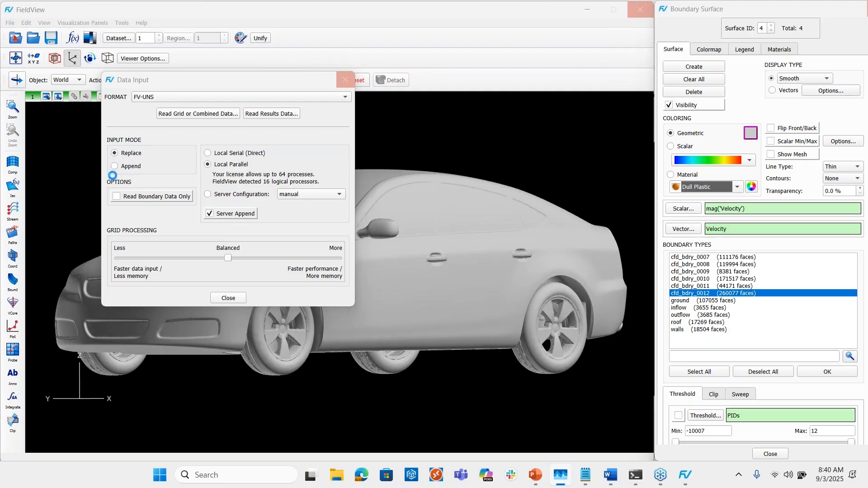
left_click(229, 301)
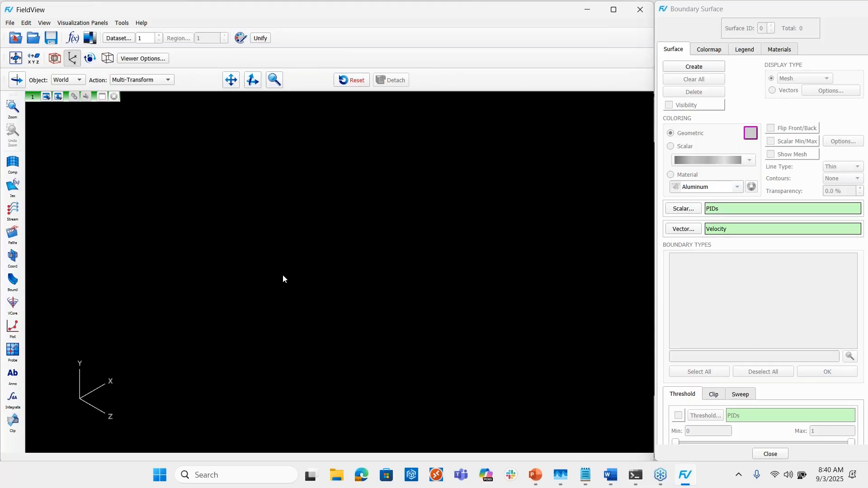
Open the webinar.dat restart from the Restarts folder as a Complete, No Data Read restart.
left_click(9, 23)
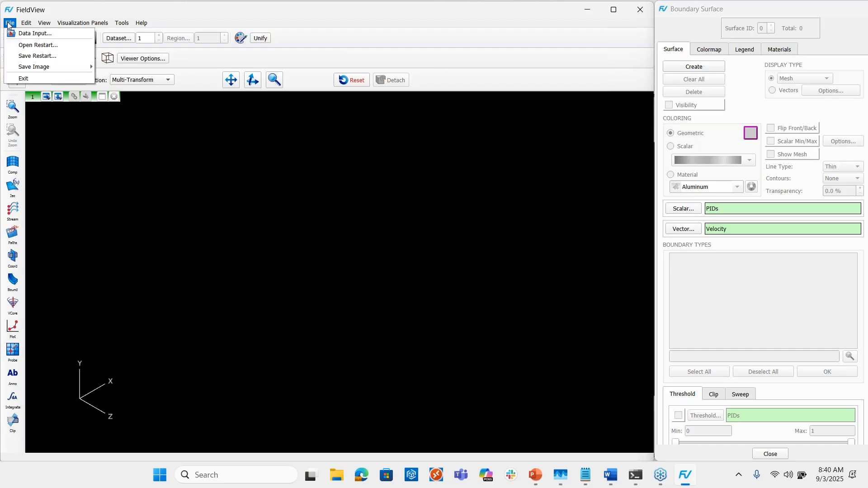
left_click(22, 45)
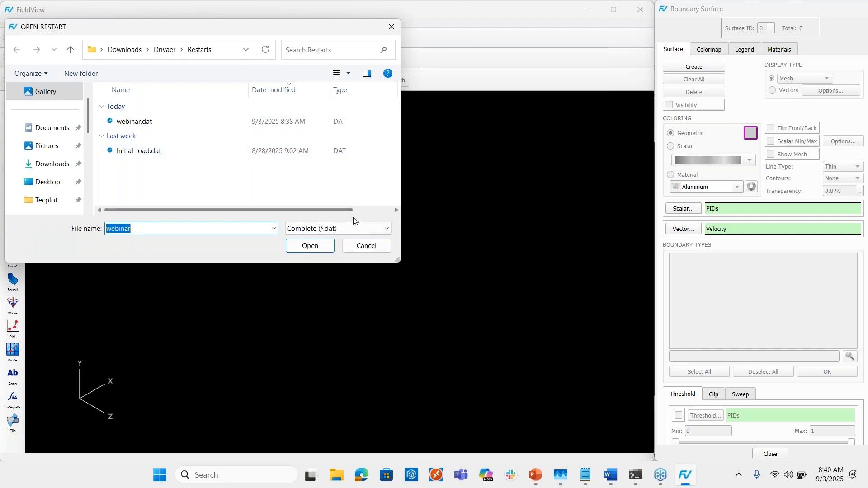
left_click(385, 231)
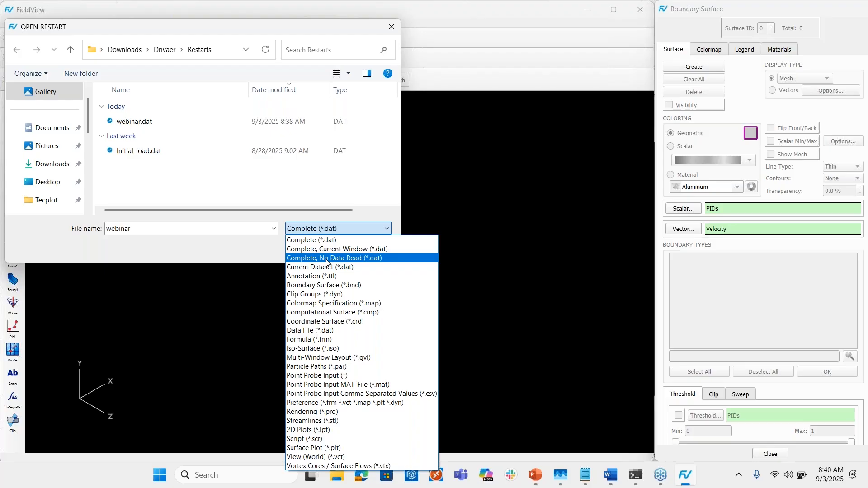
left_click(327, 259)
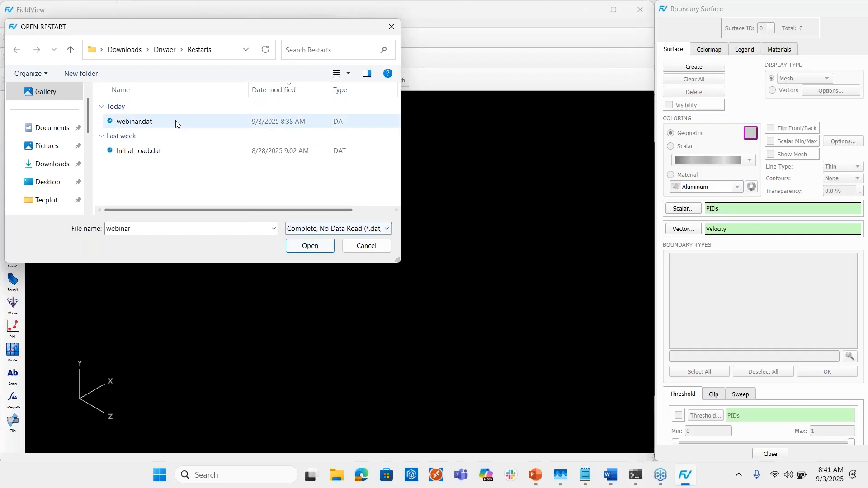
left_click(151, 122)
double_click(151, 122)
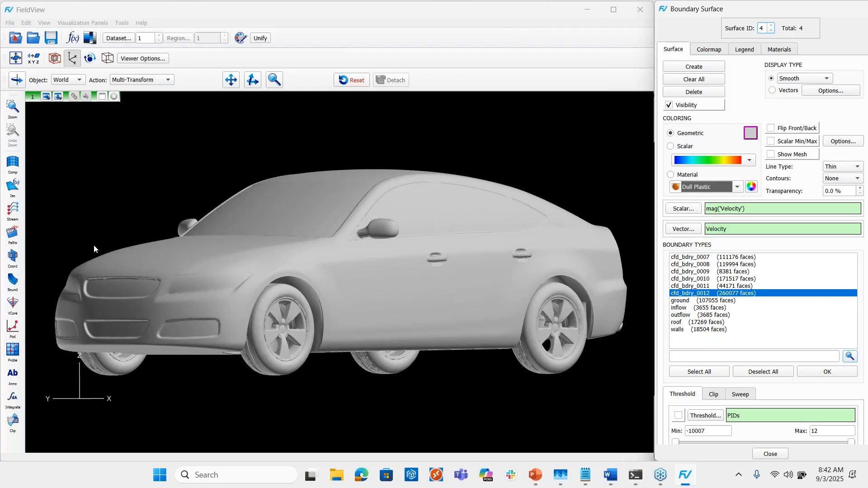
Turn on the visibility of coordinate surface 1 and fit the car and velocity plane in the view.
left_click(11, 257)
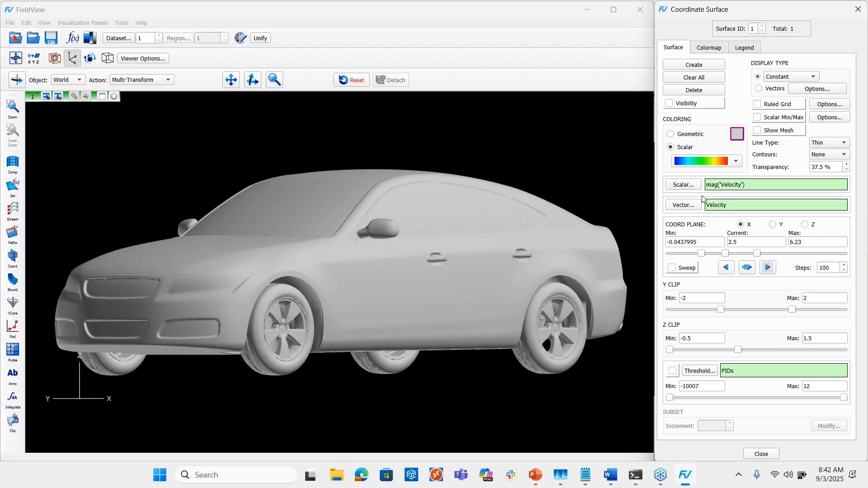
left_click(669, 103)
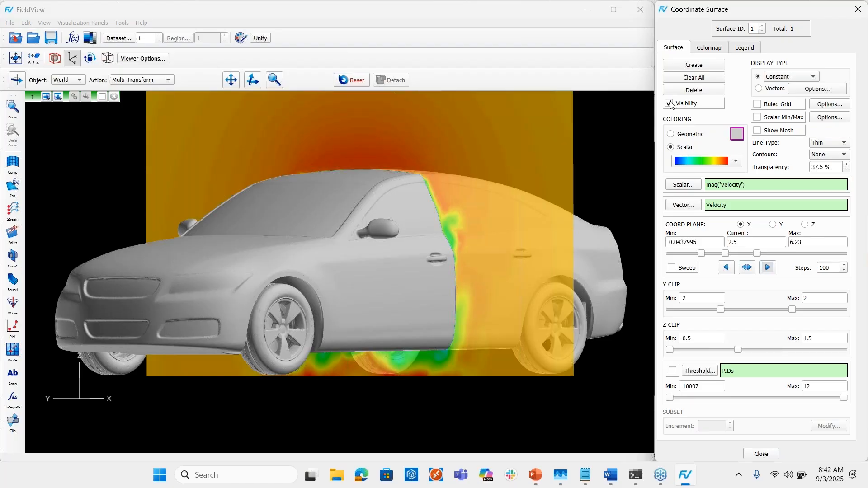
left_click(16, 61)
right_click_drag(330, 286, 338, 239)
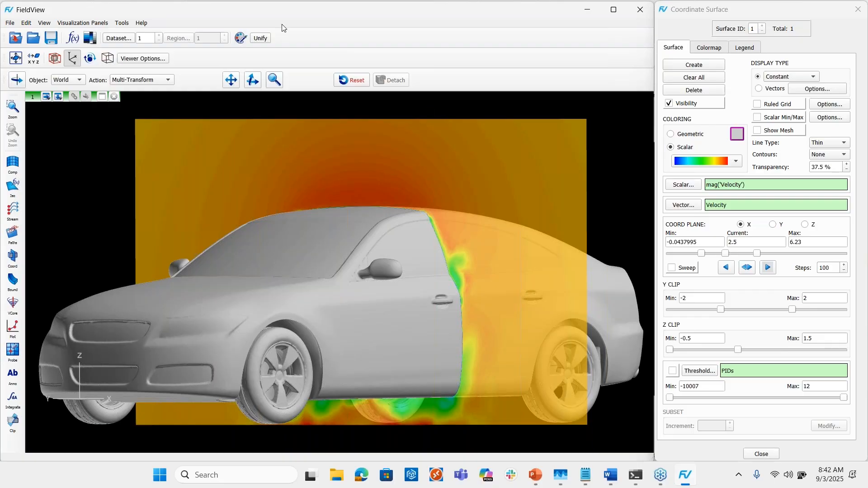
Write a Viewer XDB file with Velocity and Maintain Thresholded Surfaces enabled, replacing webinar.xdb and overwriting its XFN function list.
left_click(118, 23)
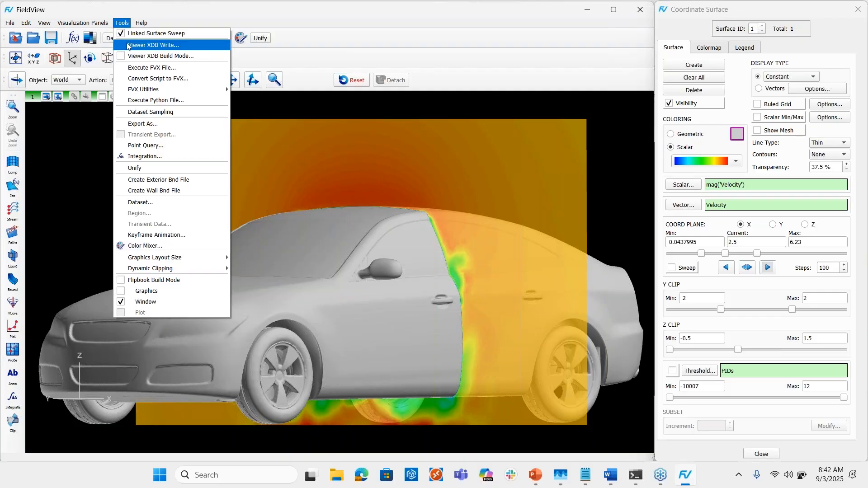
left_click(128, 45)
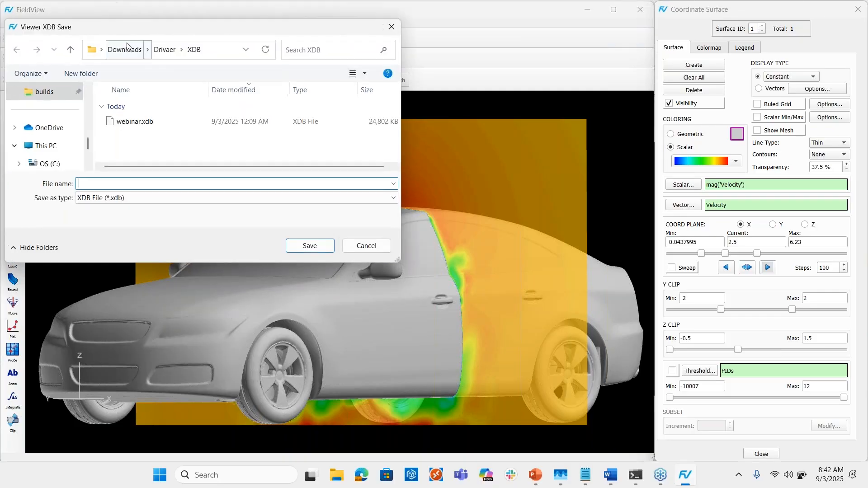
double_click(132, 122)
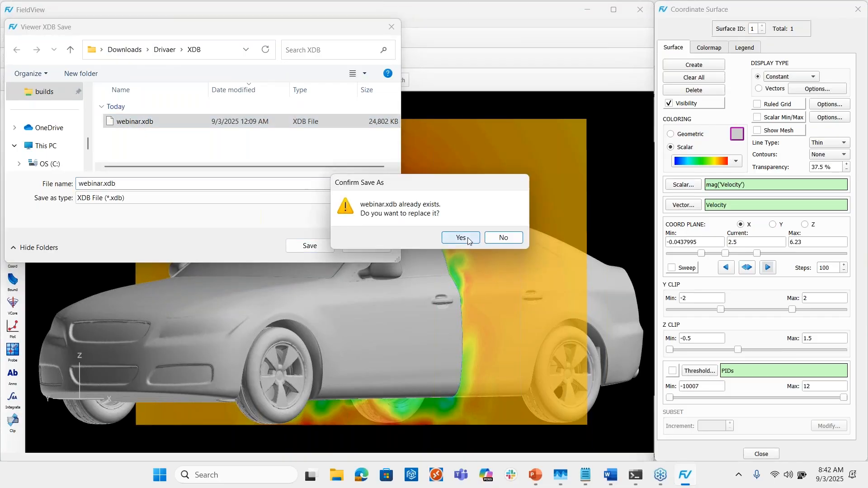
left_click(469, 241)
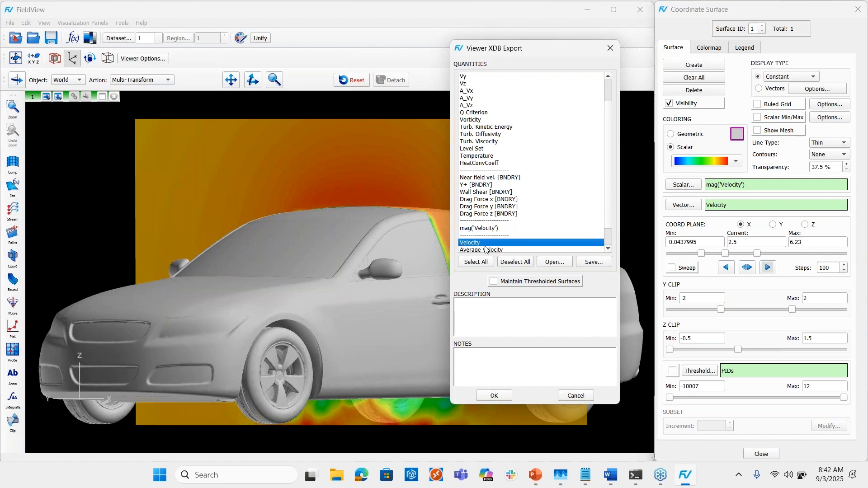
left_click(494, 282)
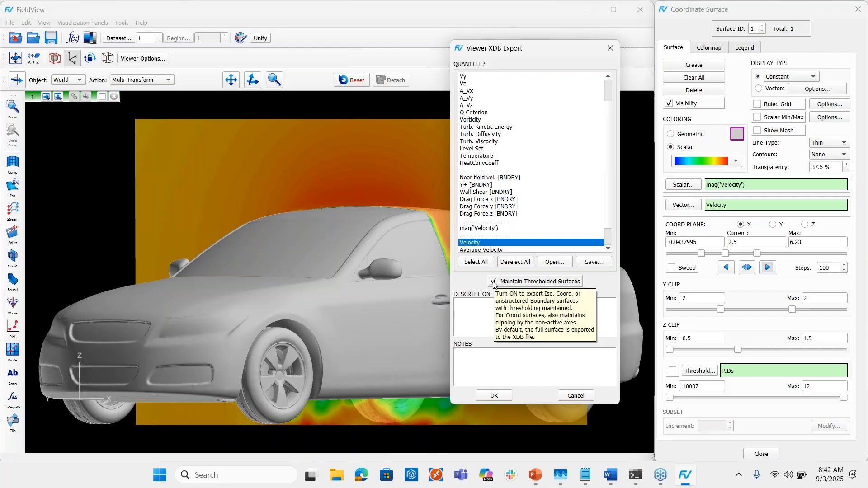
left_click(493, 396)
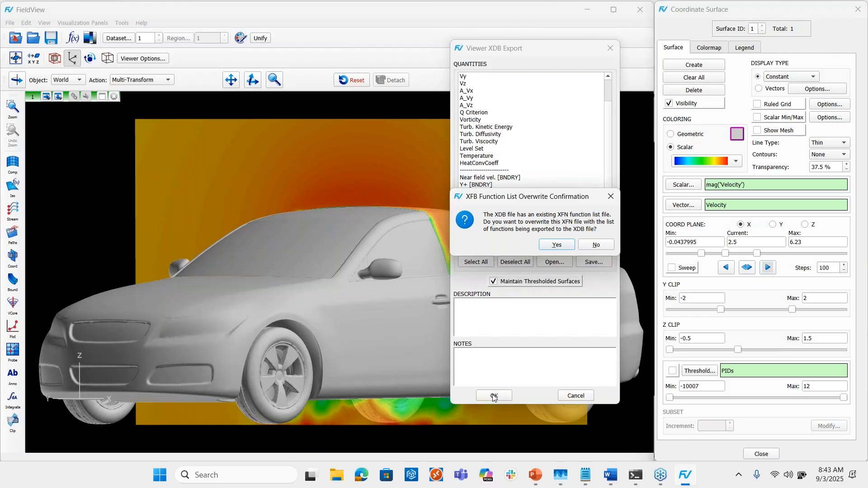
left_click(547, 244)
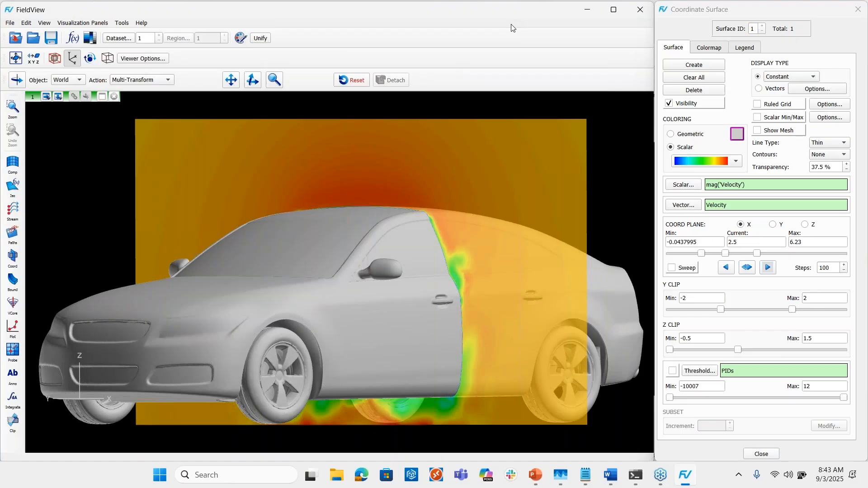
Add an empty second graphics window and set its data input to XDB Import in Local Serial (Direct) mode.
left_click(57, 97)
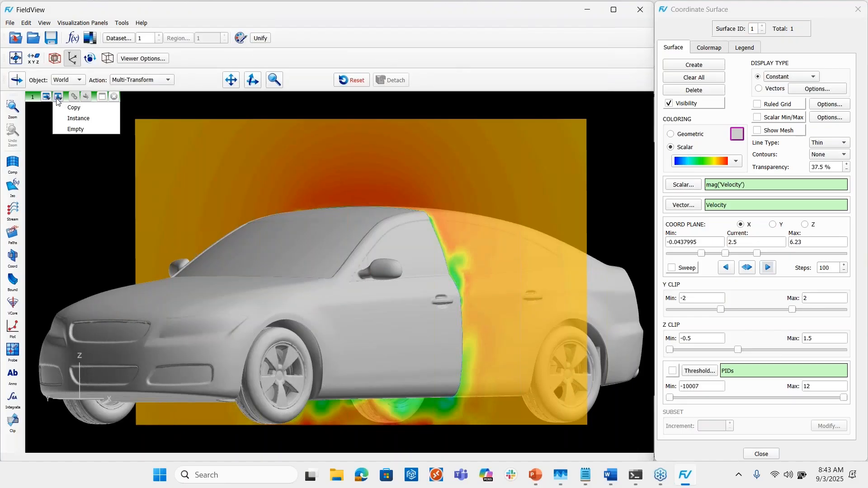
left_click(72, 128)
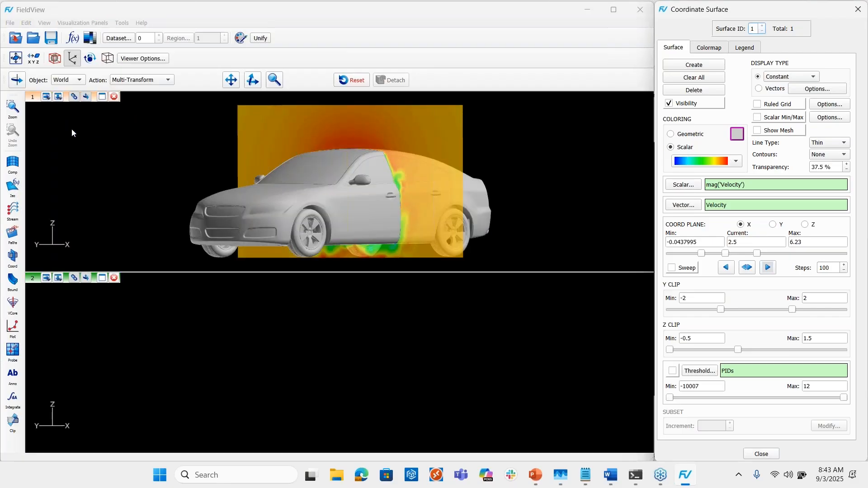
left_click(10, 23)
left_click(16, 33)
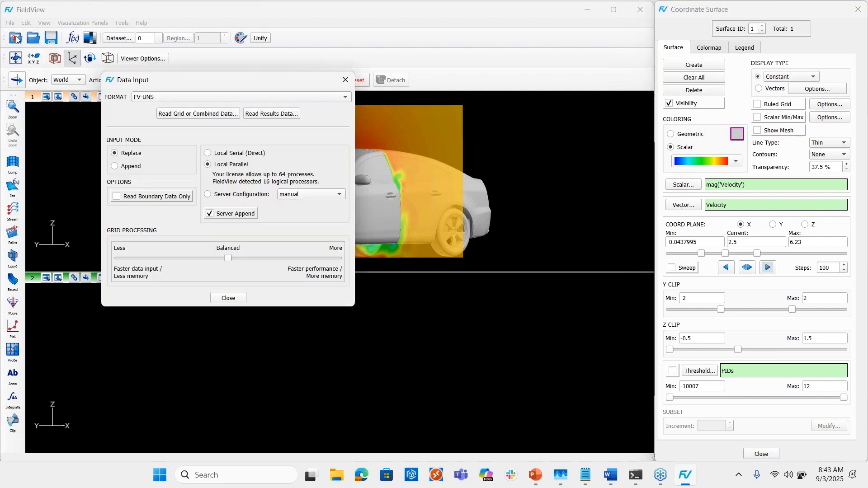
left_click(193, 99)
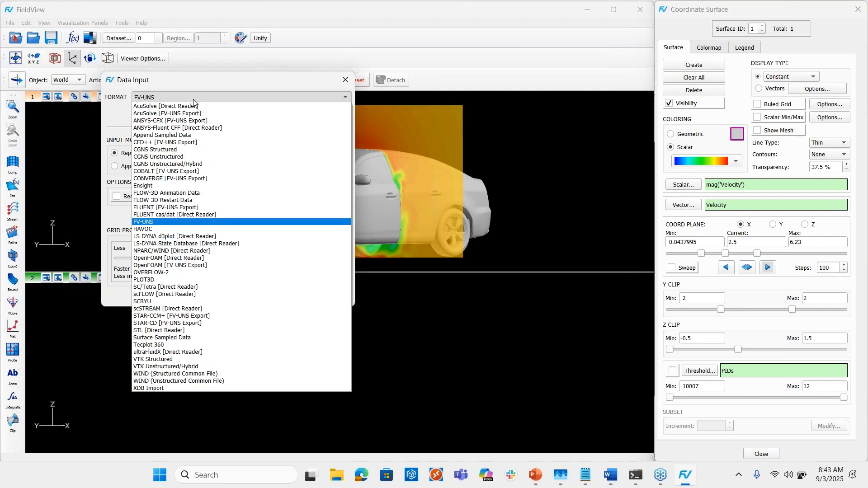
left_click(150, 389)
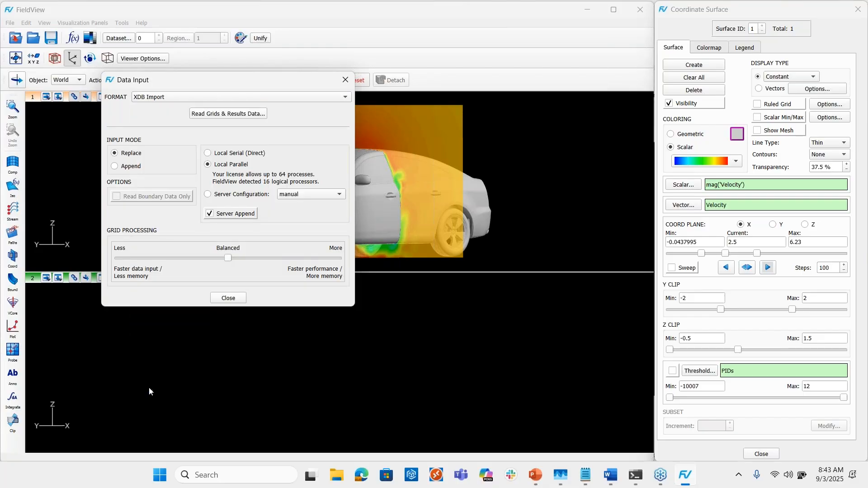
left_click(207, 153)
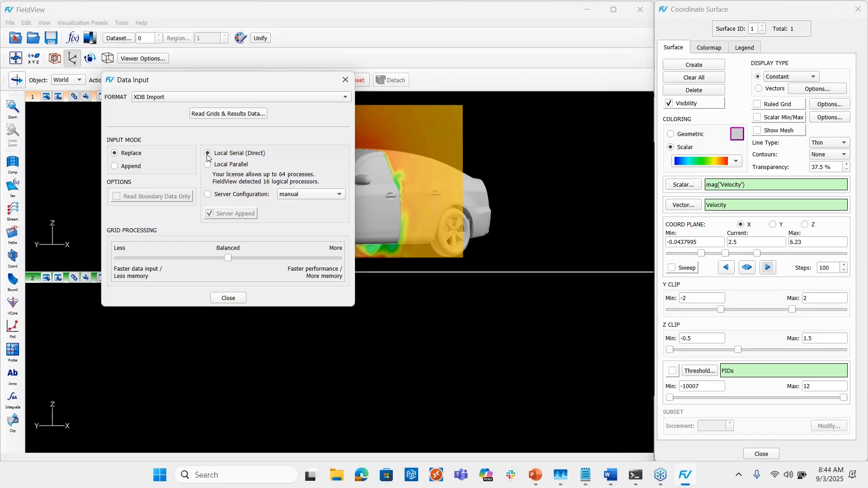
Read webinar.xdb from the XDB folder with only the Velocity vector functions selected, and close Data Input.
left_click(210, 116)
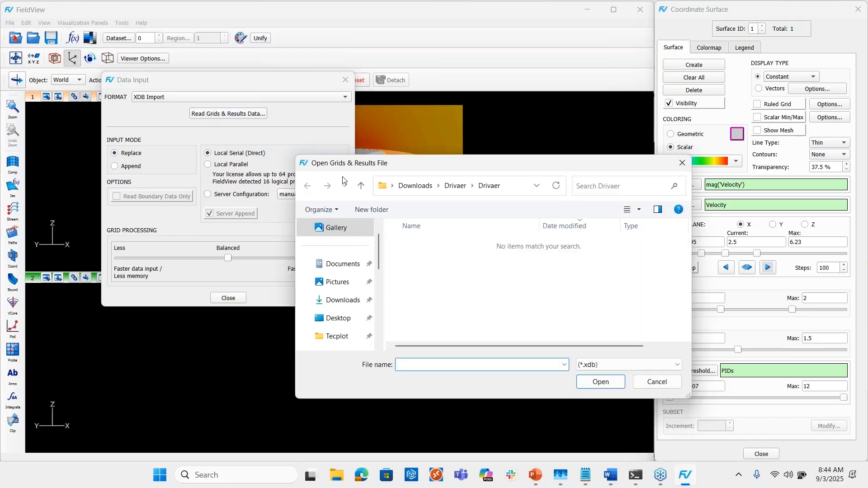
left_click(361, 186)
double_click(415, 257)
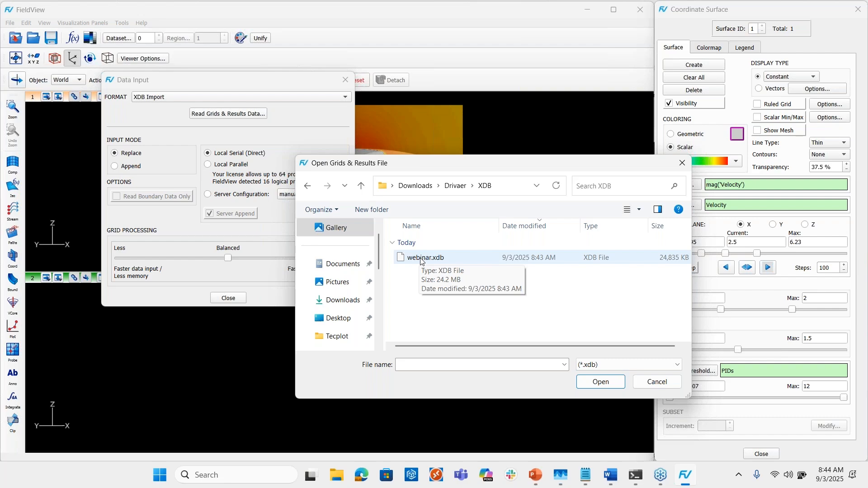
double_click(421, 257)
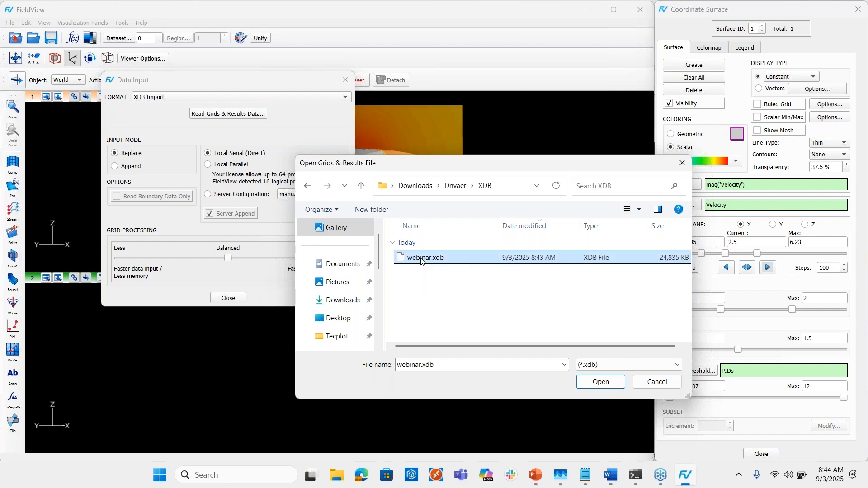
left_click_drag(286, 185, 287, 199)
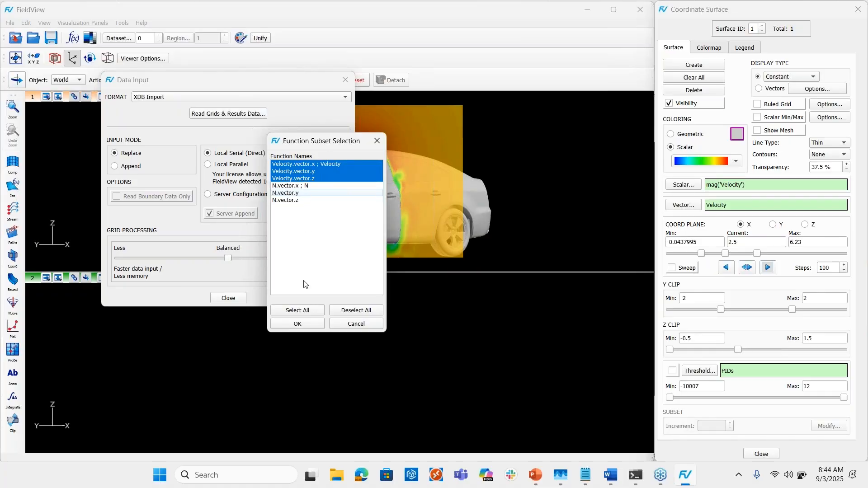
left_click(297, 324)
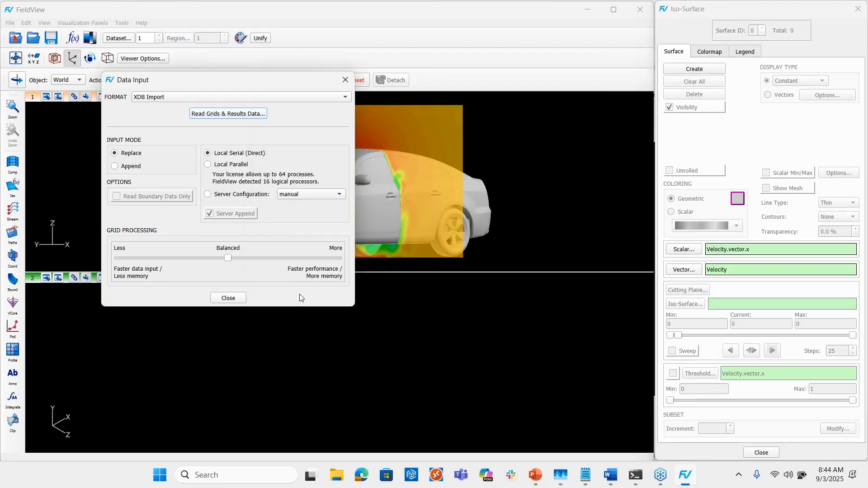
left_click(231, 298)
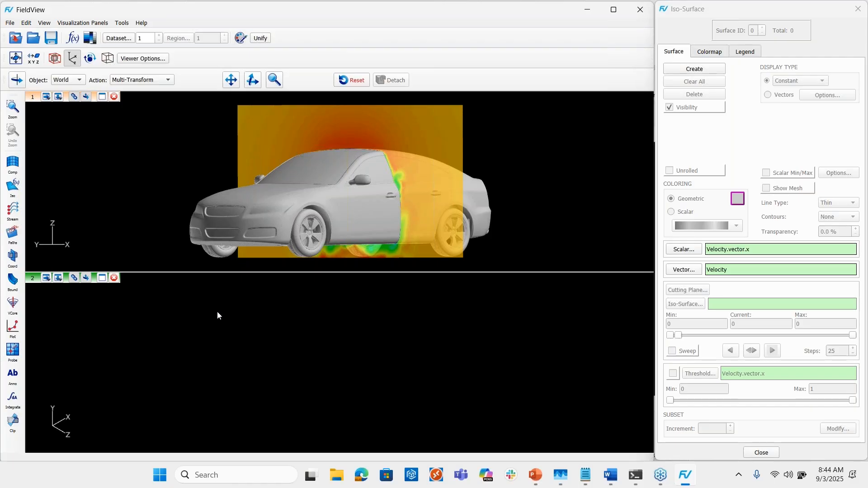
Create a boundary surface in the second window from XDB surfaces Bound Surf 1 through Bound Surf 4.
left_click(14, 281)
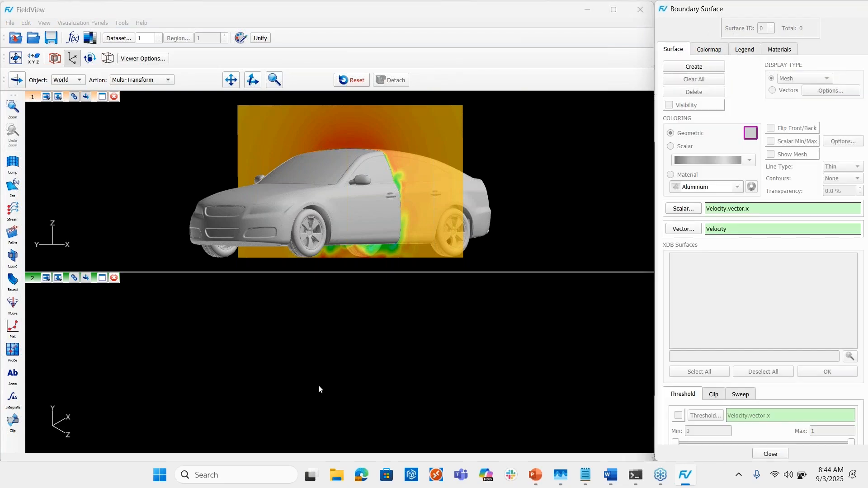
left_click(693, 66)
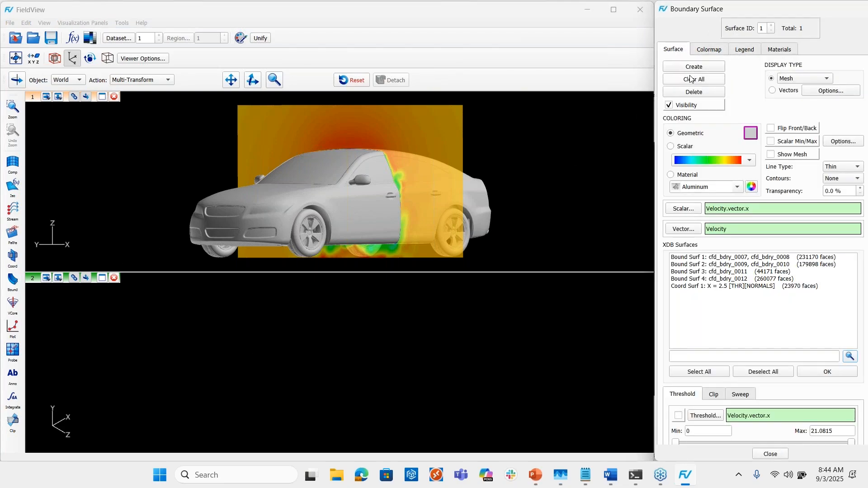
left_click(709, 258)
left_click(710, 265, "ctrl")
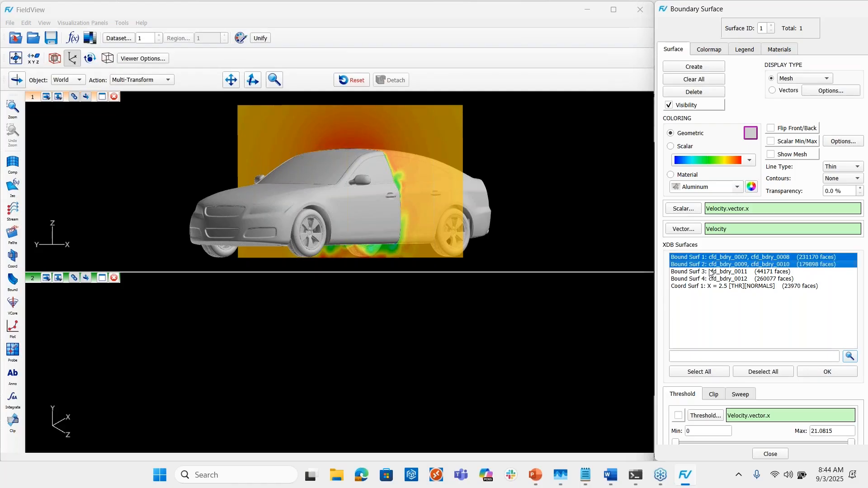
left_click(710, 279, "ctrl")
left_click(711, 272, "ctrl")
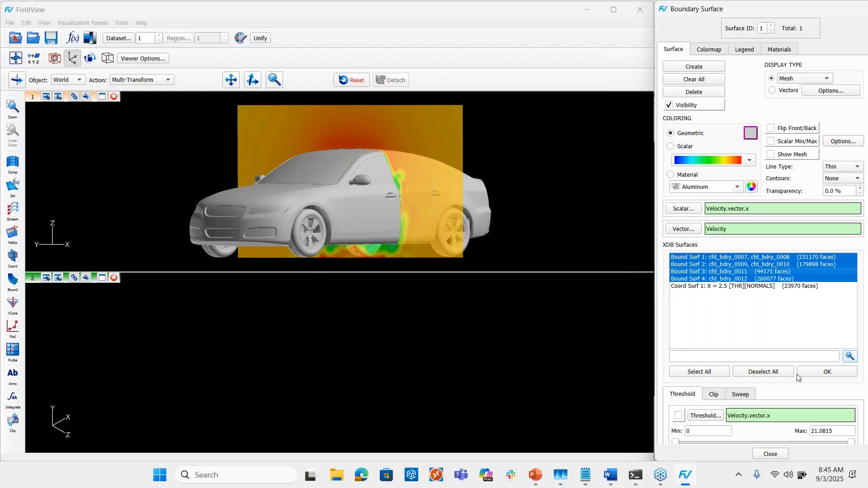
left_click(813, 372)
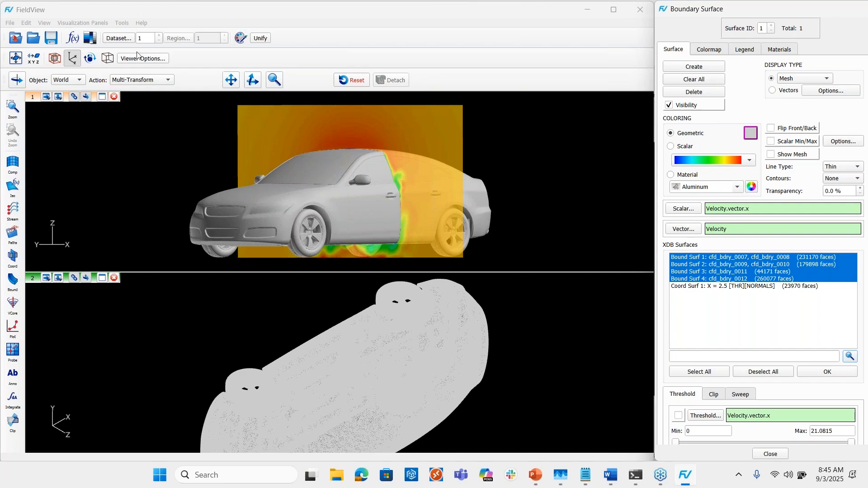
Rotate the imported XDB dataset by -90 about the X axis and close the Dataset Controls.
left_click(117, 38)
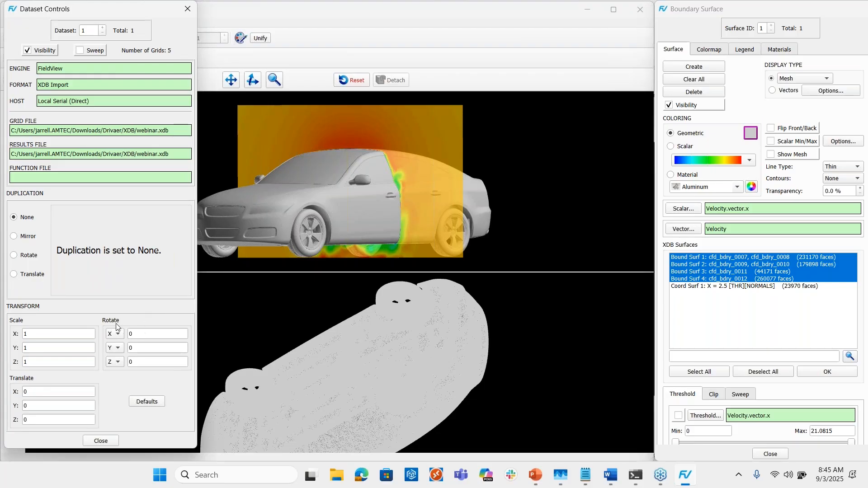
left_click(130, 334)
type("90")
left_click(129, 334)
type("-")
key("Return")
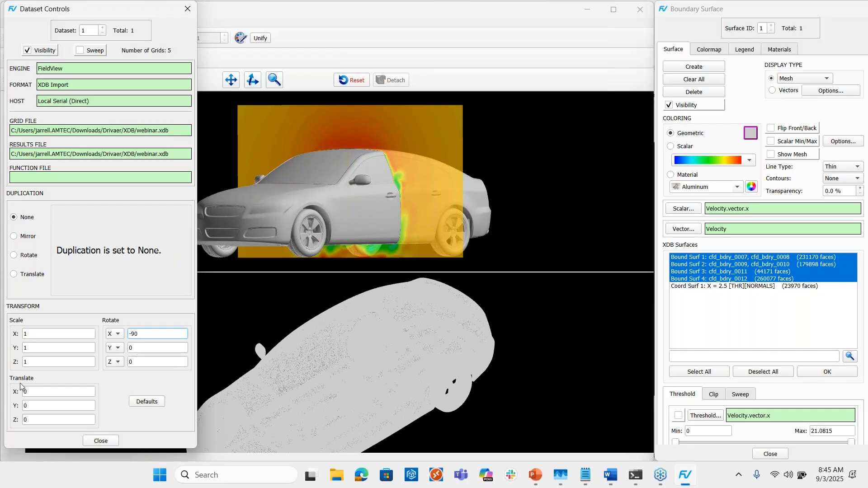
left_click(101, 441)
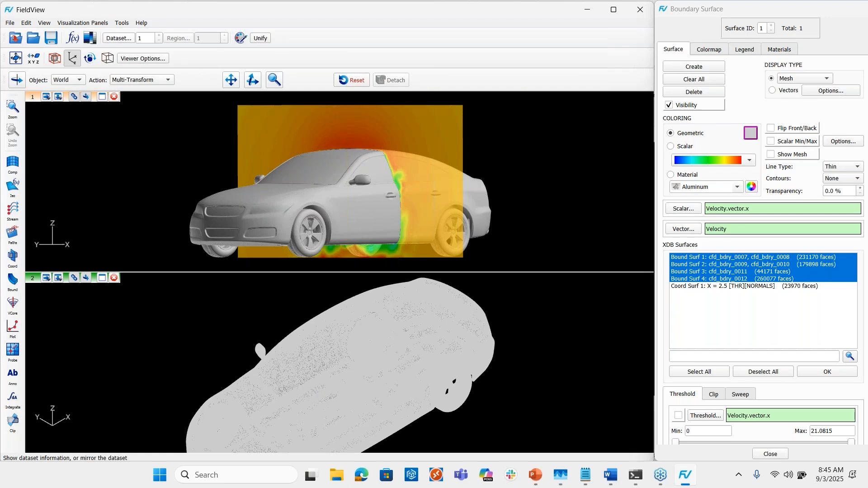
Restore the saved View (World) restart webinar.vct from the Restarts folder for the second graphics window.
left_click(10, 23)
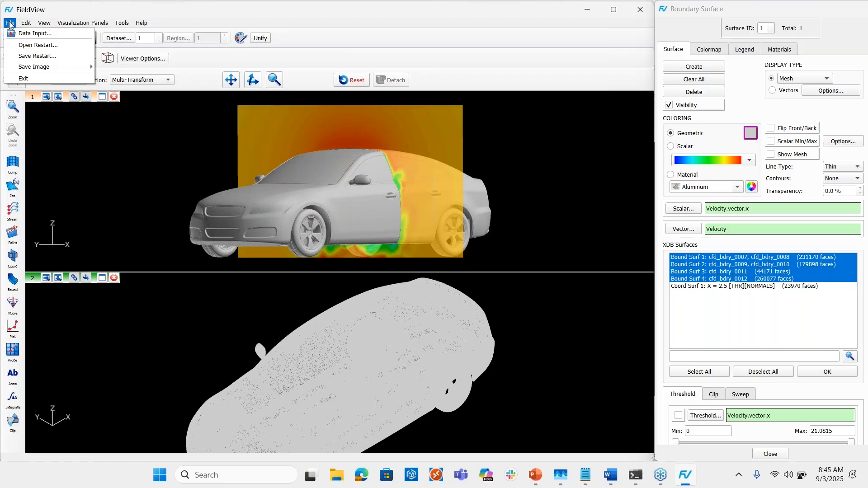
left_click(21, 45)
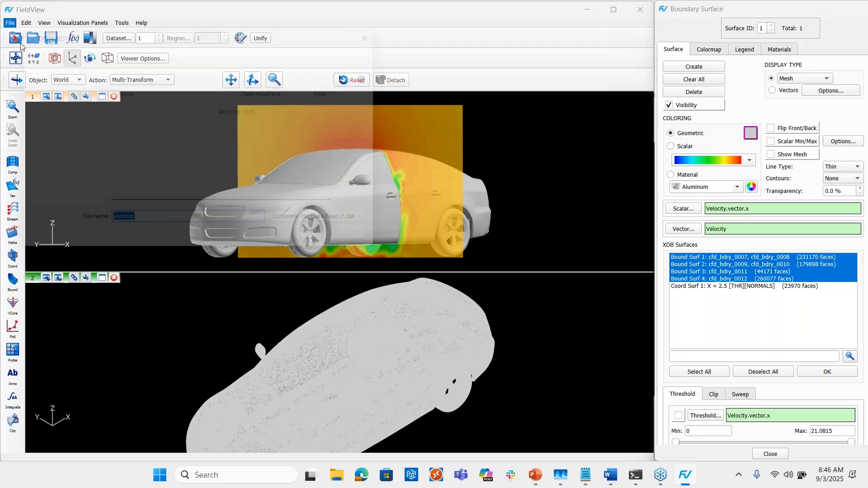
left_click(319, 228)
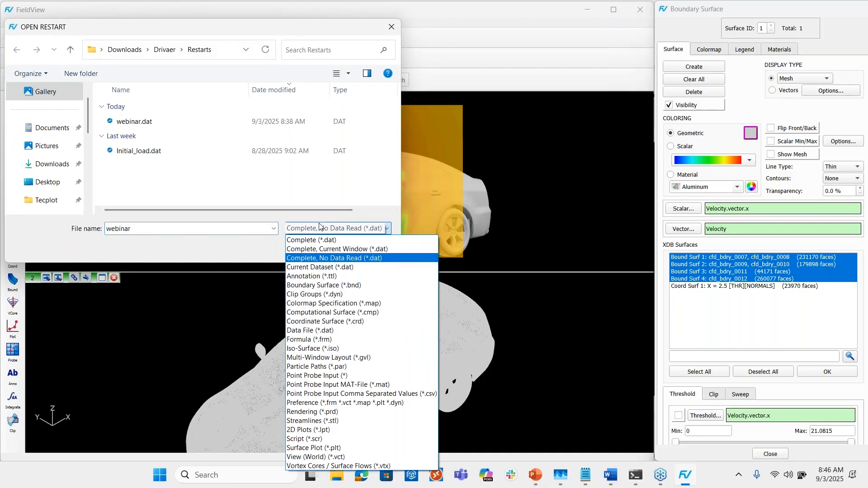
left_click(317, 457)
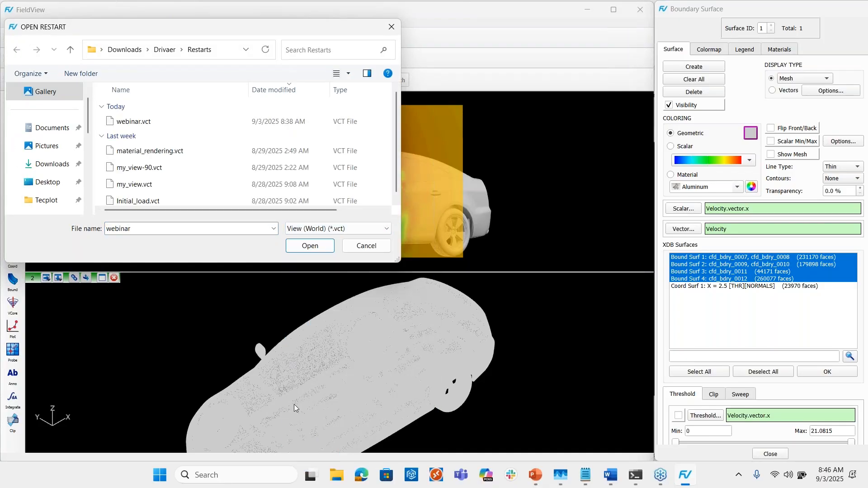
double_click(132, 123)
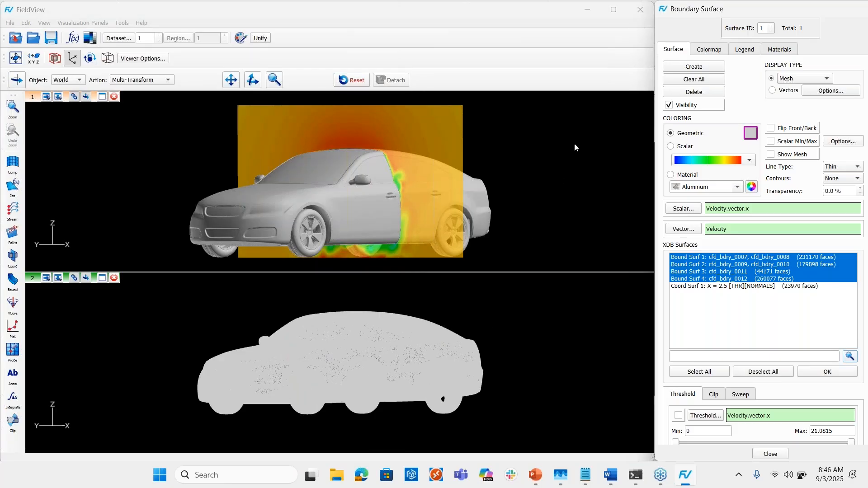
Display the car's boundary surface as Smooth and create a second boundary surface from XDB surface Coord Surf 1 at X = 2.5.
left_click(807, 79)
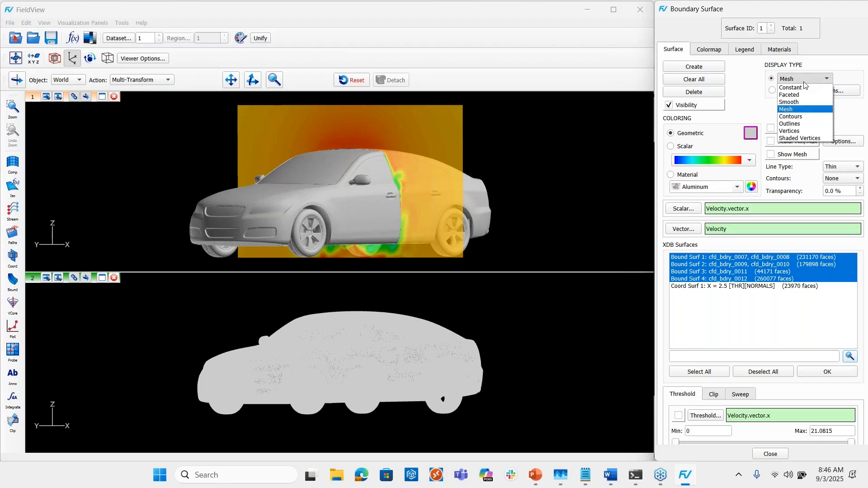
left_click(798, 104)
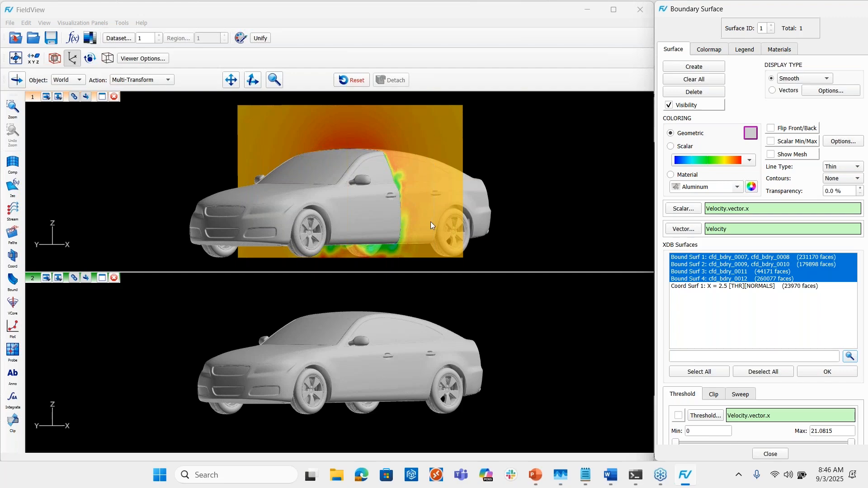
left_click(696, 68)
left_click(713, 288)
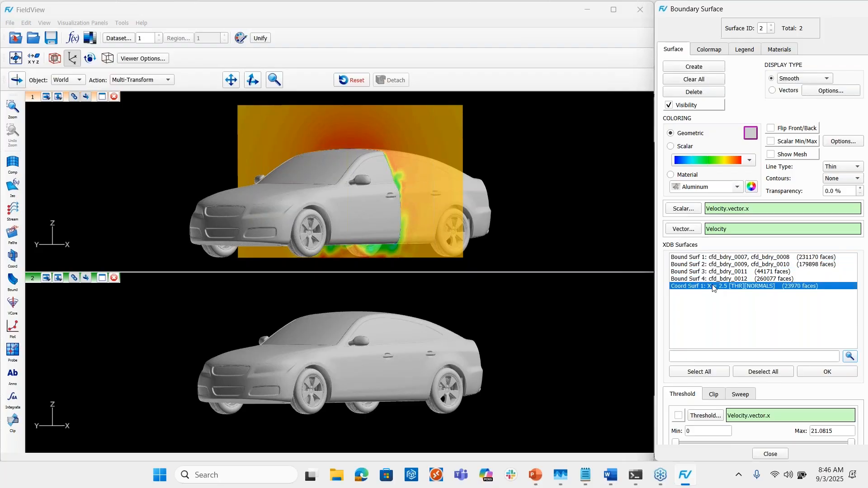
left_click(832, 372)
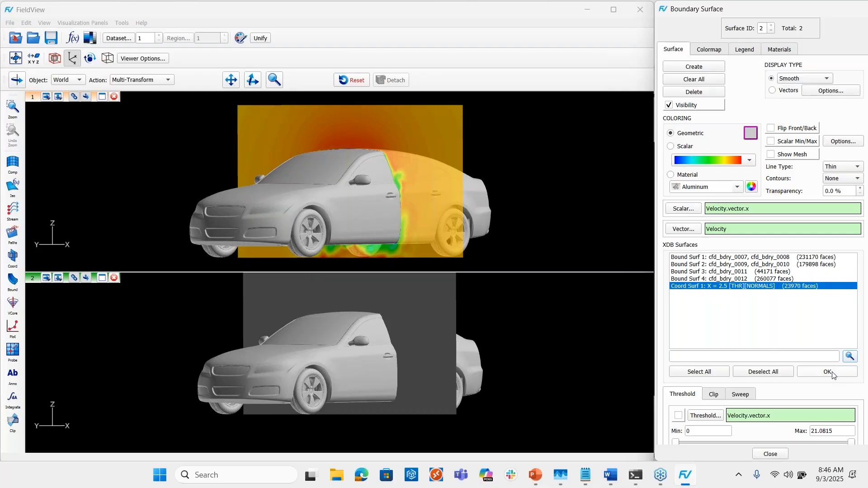
Color the new plane surface by scalar, with display type Constant and 37.5 % transparency.
left_click(671, 146)
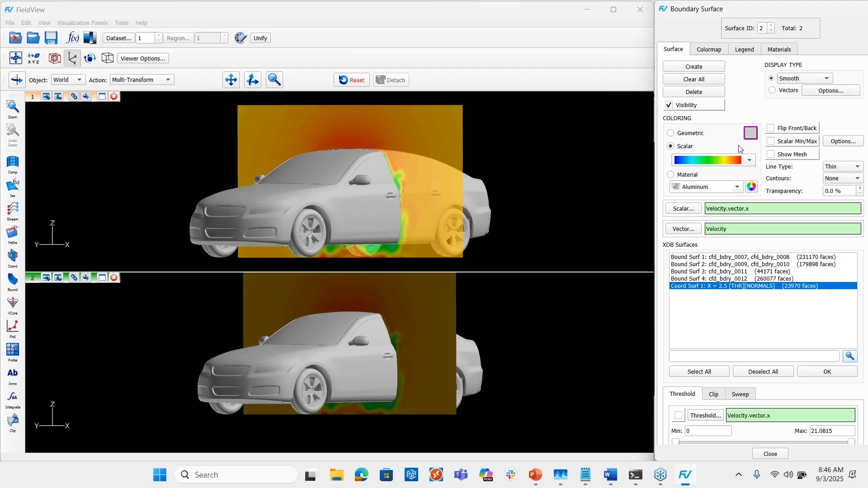
left_click(801, 80)
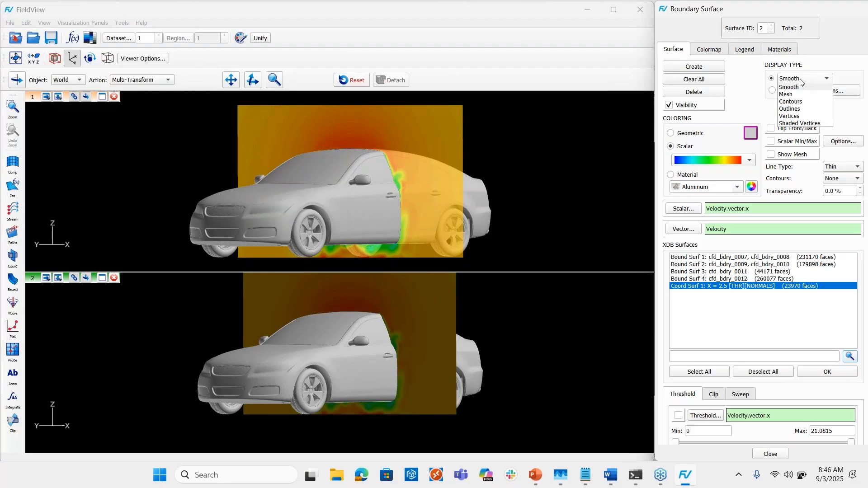
left_click(796, 88)
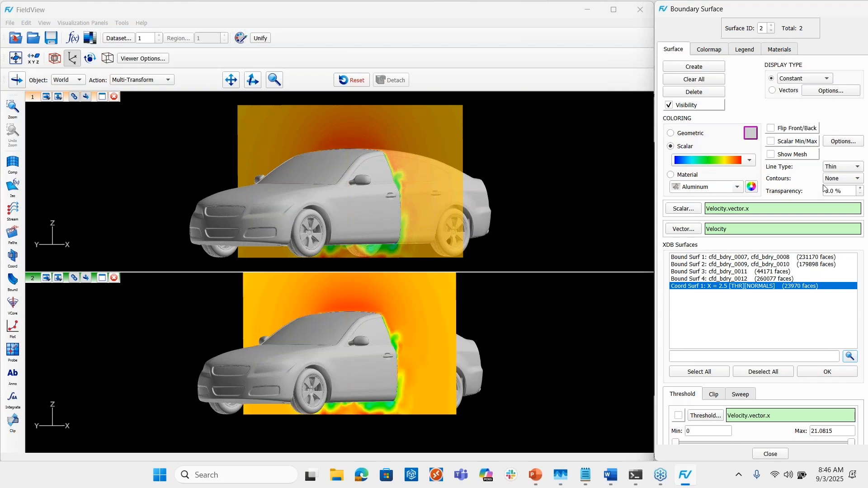
left_click(859, 188)
left_click(859, 188)
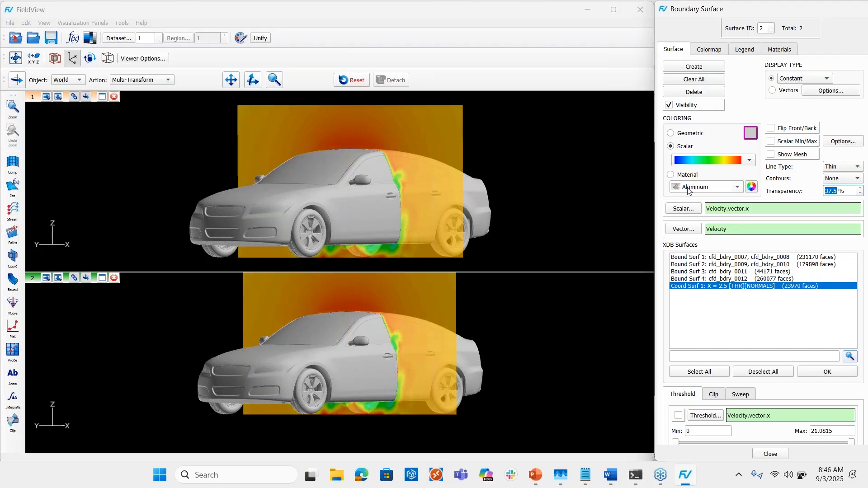
Change the plane surface's scalar function to mag('Velocity').
left_click(694, 209)
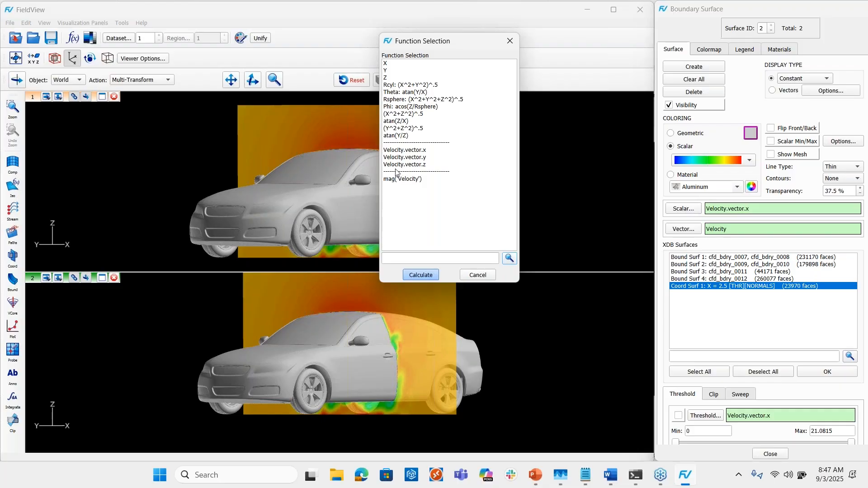
left_click(398, 179)
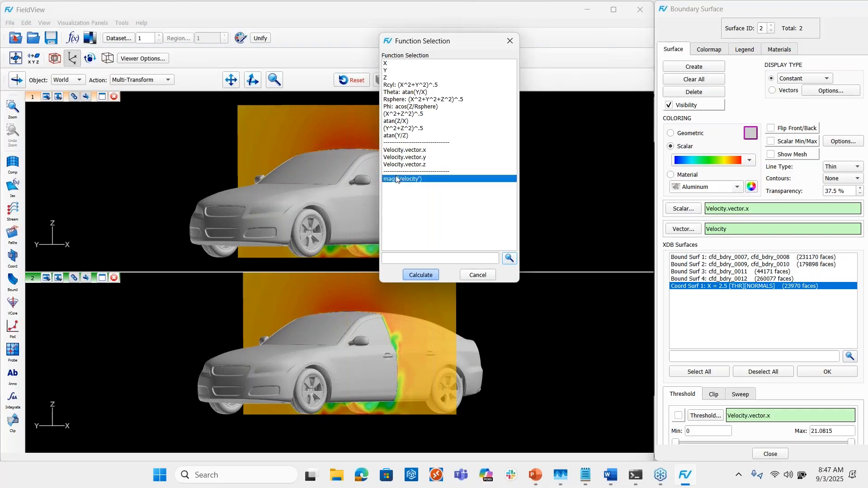
left_click(420, 275)
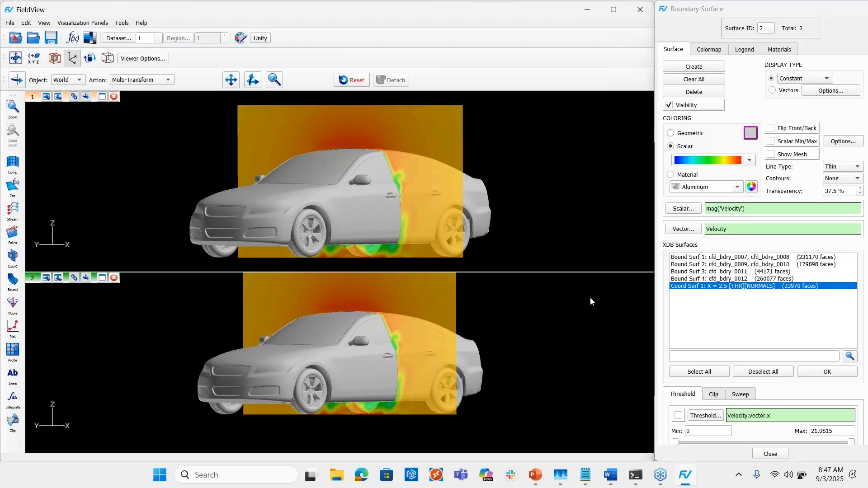
Switch to the Live FV Training - Basics.pptx presentation in PowerPoint.
mouse_move(533, 478)
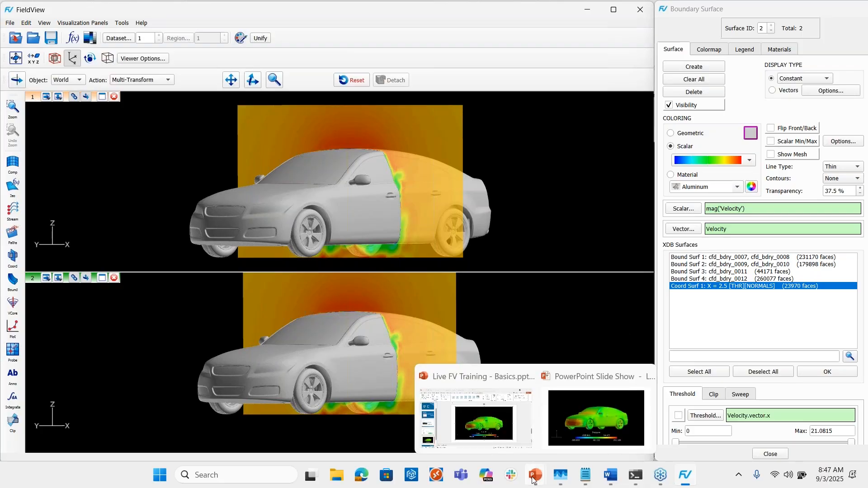
left_click(475, 419)
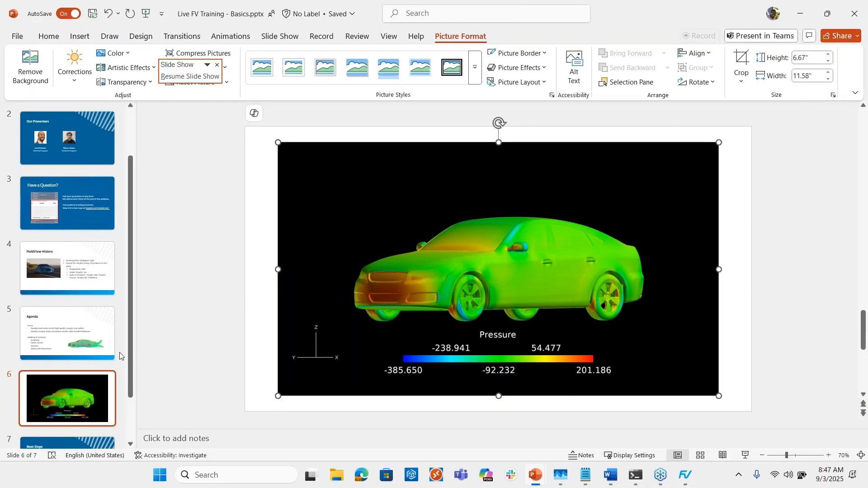
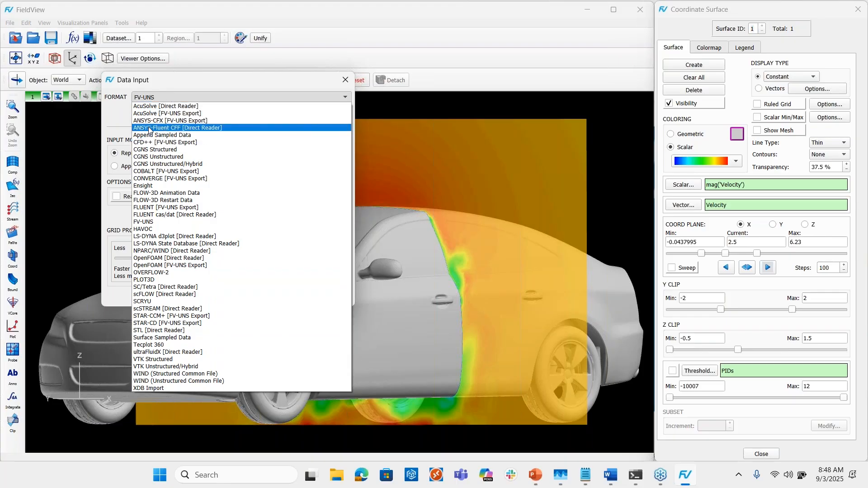
Examine the Data Input options for the ANSYS-Fluent CFF [Direct Reader] format and close the dialog.
left_click(149, 128)
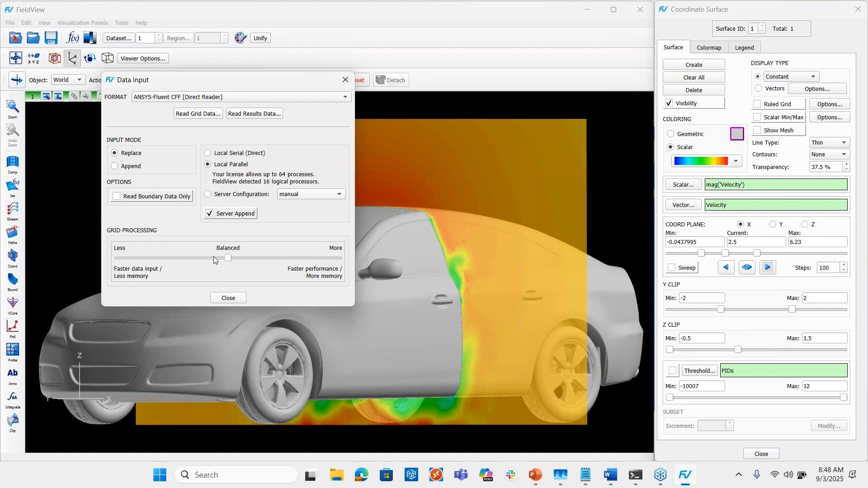
left_click(220, 298)
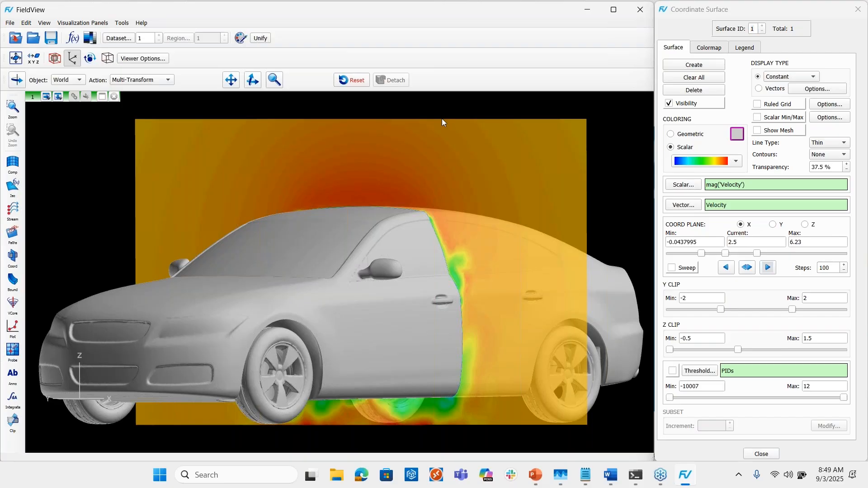
Try white, blue and red as the graphics window's background color, and return it to black.
left_click(45, 23)
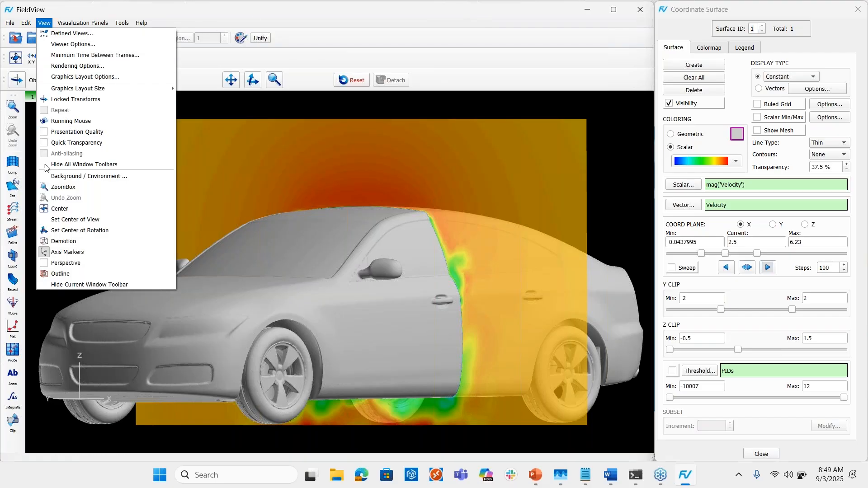
left_click(57, 178)
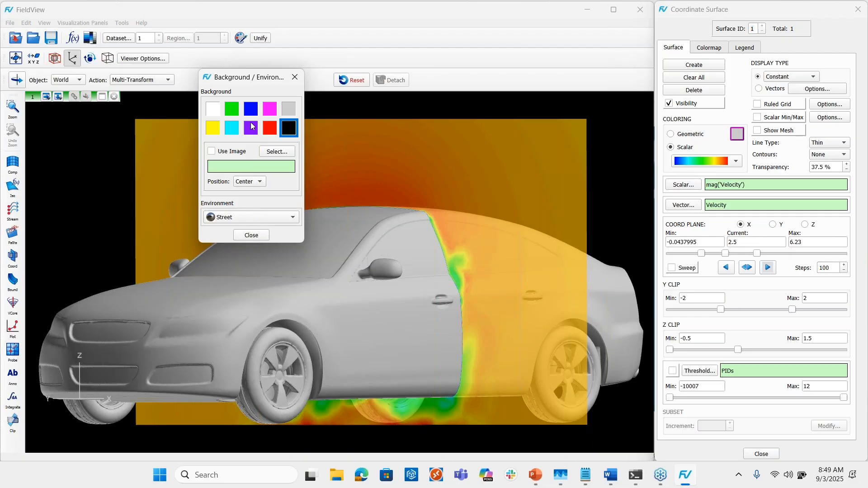
left_click(212, 109)
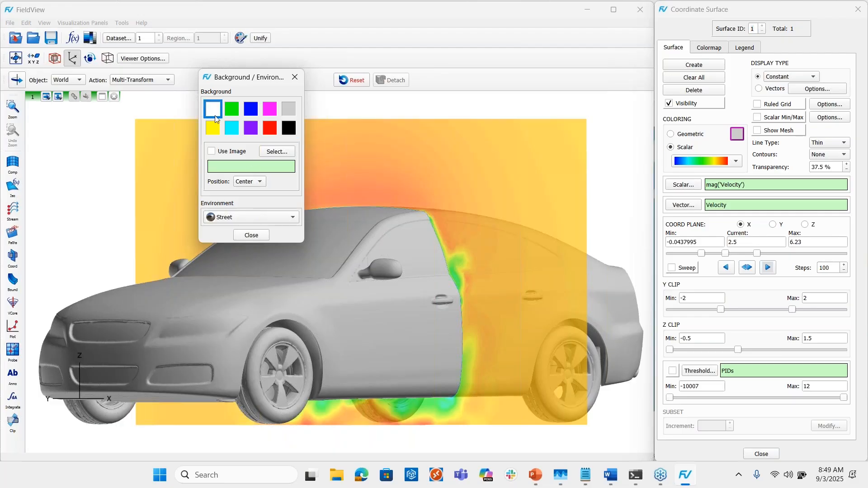
left_click(251, 112)
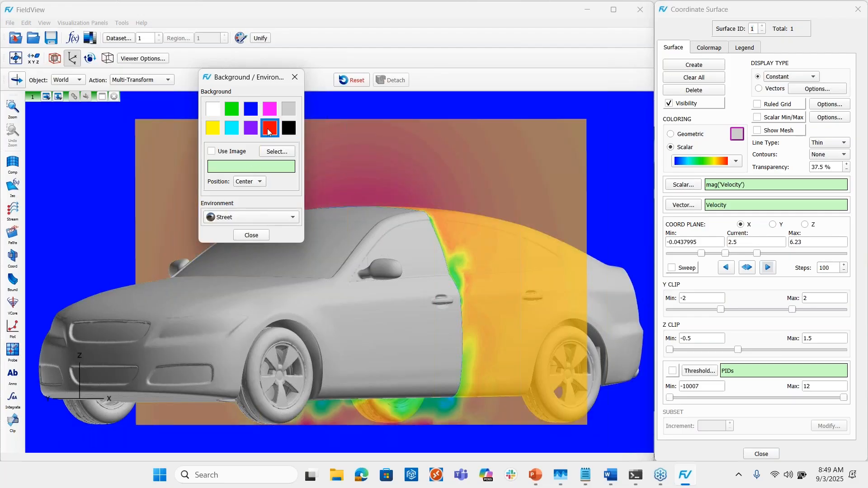
left_click(269, 129)
left_click(288, 129)
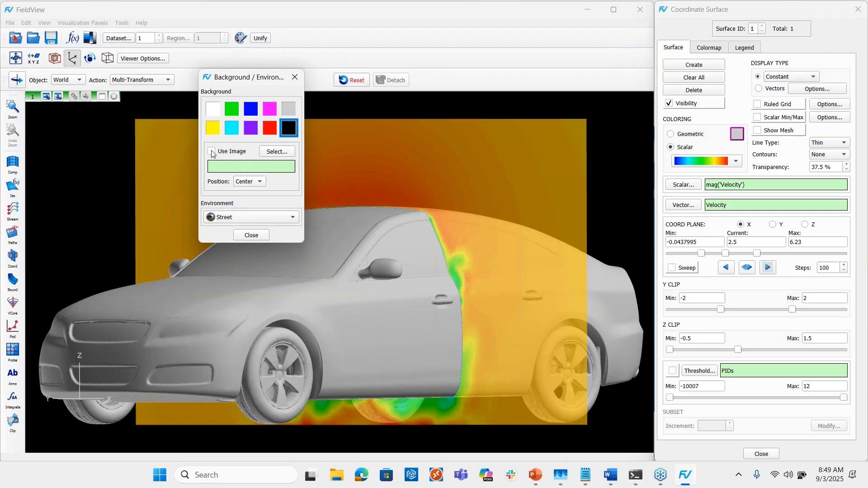
Browse for a PNG background image, cancel the selection and close the Background / Environment settings.
left_click(275, 152)
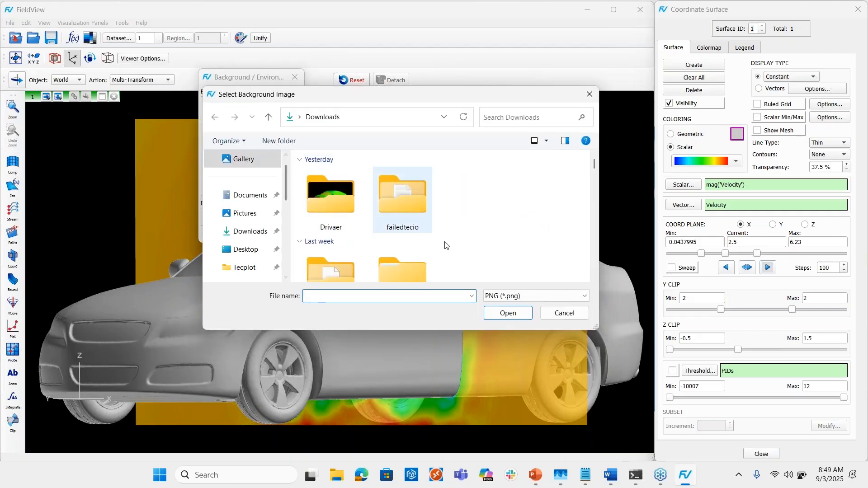
left_click(564, 313)
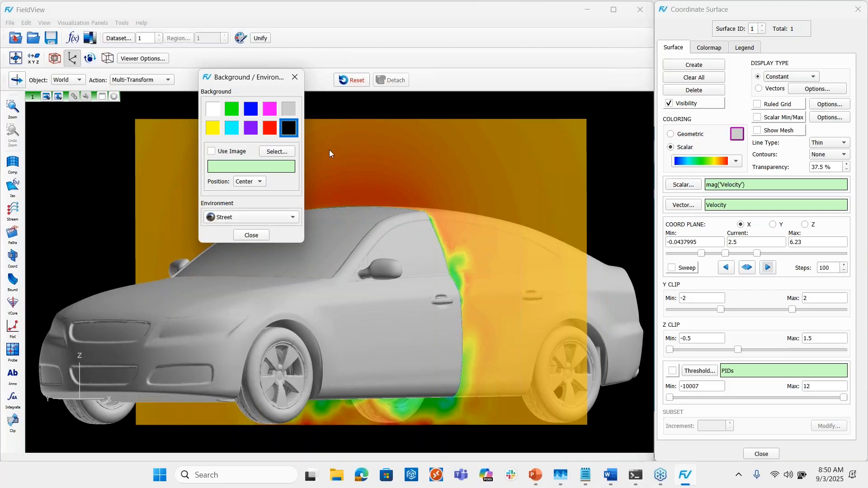
left_click(248, 236)
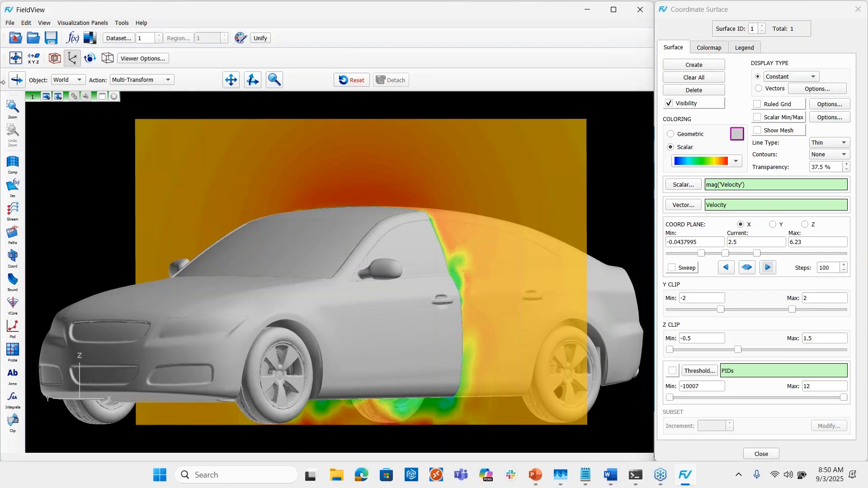
Hide the X = 2.5 coordinate surface so that only the car body is displayed.
left_click(8, 189)
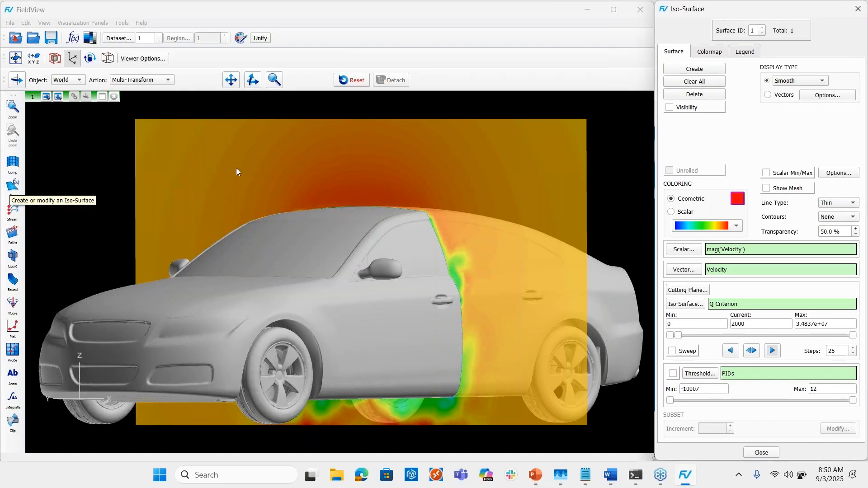
left_click(13, 262)
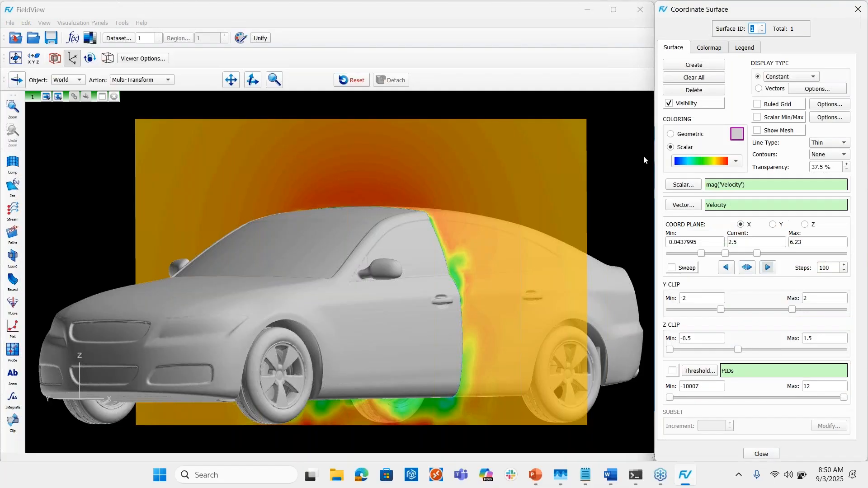
left_click(669, 103)
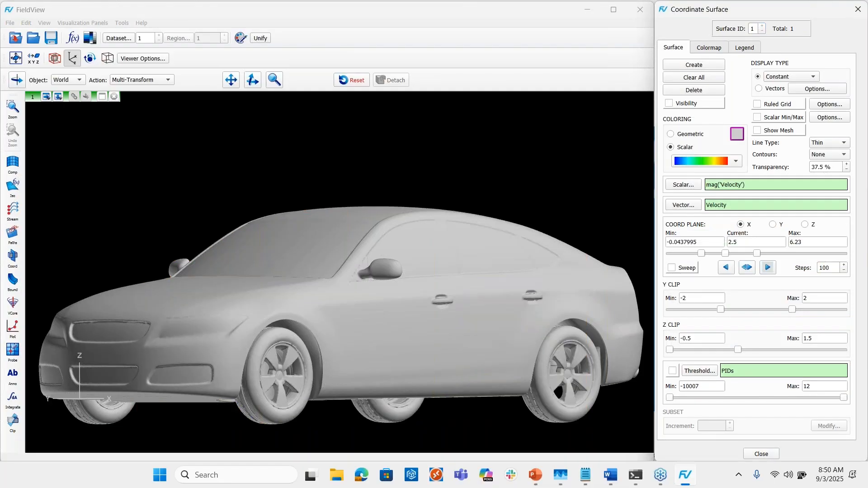
Delete the existing hidden iso-surface and create a new Q Criterion iso-surface.
left_click(16, 186)
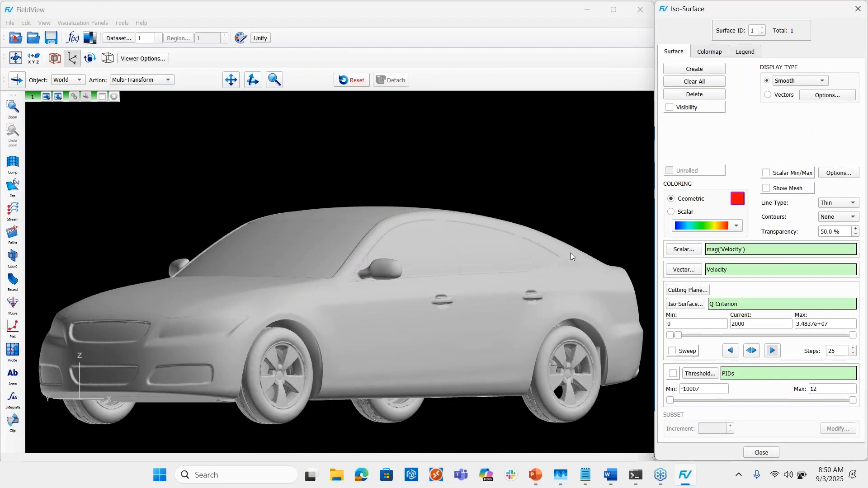
left_click(683, 95)
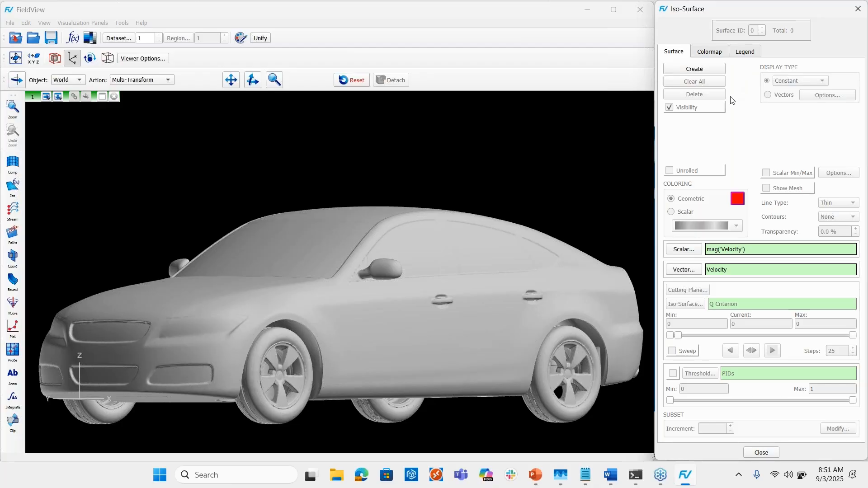
left_click(678, 72)
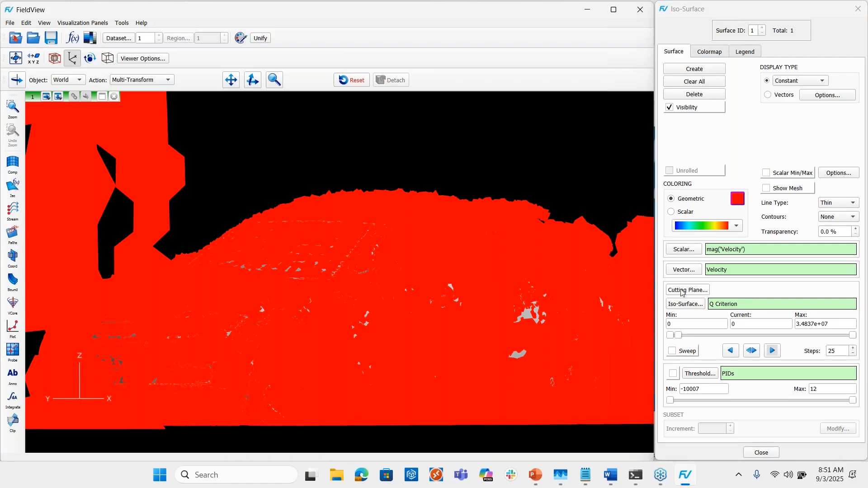
Look at the cutting plane definition and switch the iso-surface function to CUTTING PLANE.
left_click(682, 292)
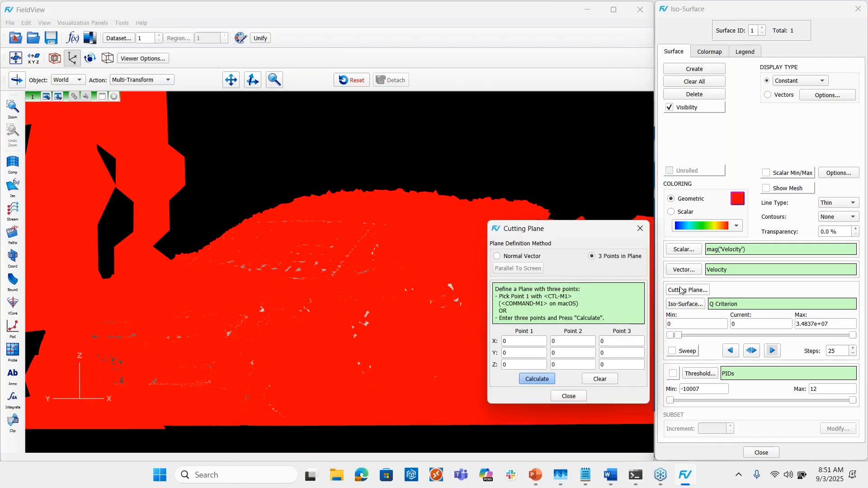
left_click_drag(574, 227, 565, 104)
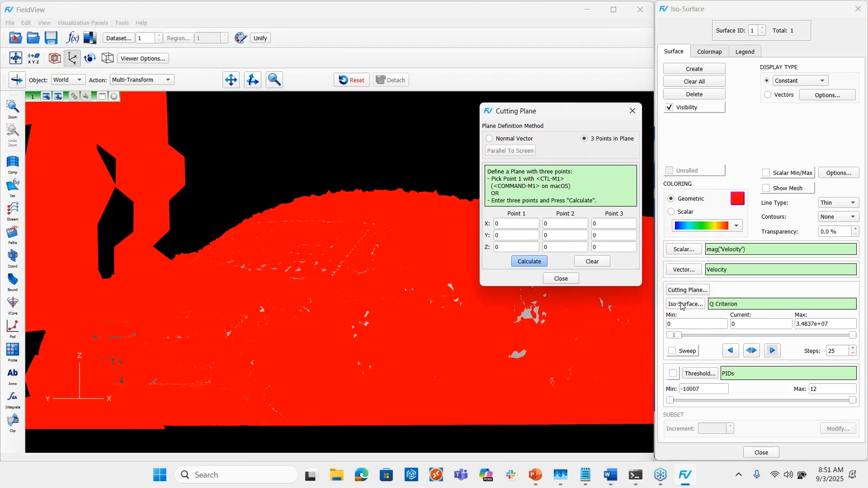
left_click(560, 279)
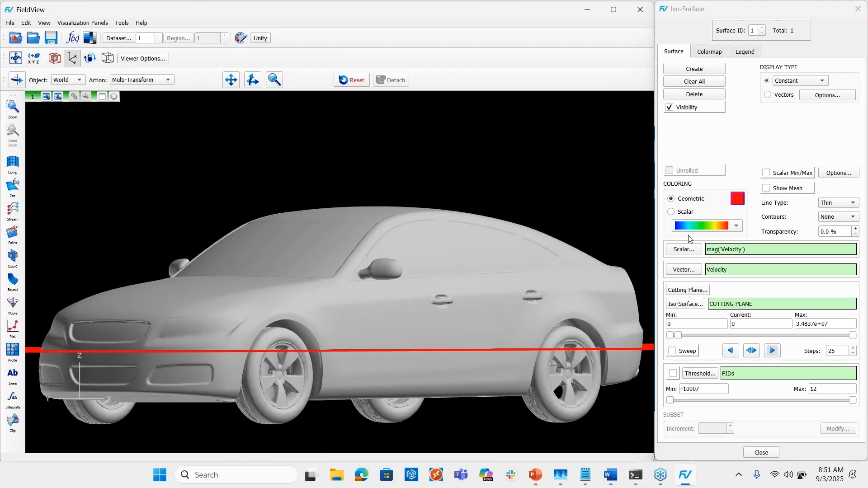
Reopen the cutting plane definition, compare its Normal Vector and 3 Points in Plane methods, and choose 3 Points in Plane.
left_click(685, 291)
left_click(685, 292)
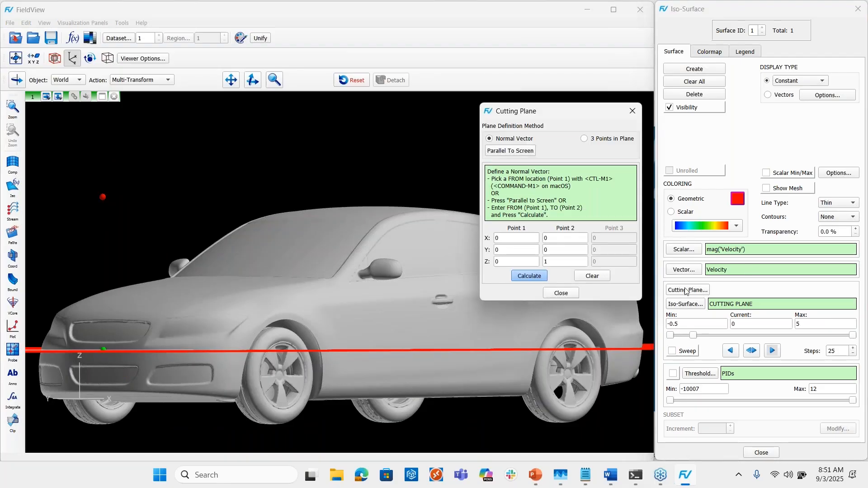
left_click(585, 138)
left_click(489, 139)
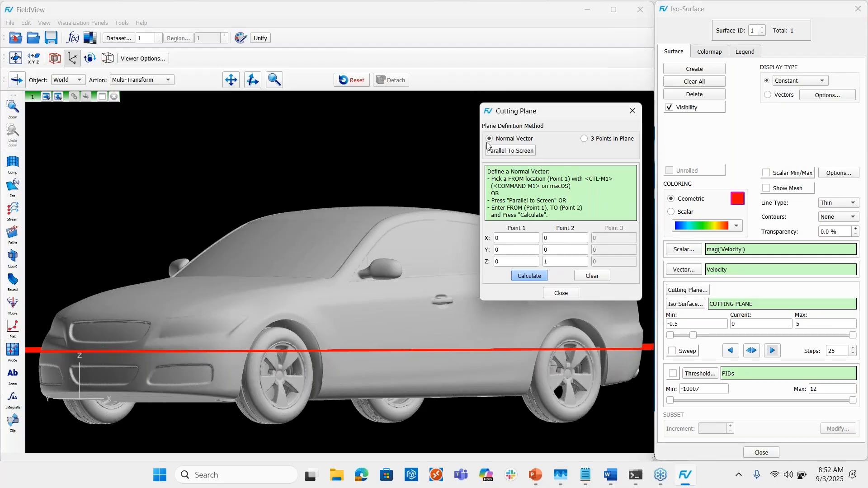
left_click(585, 139)
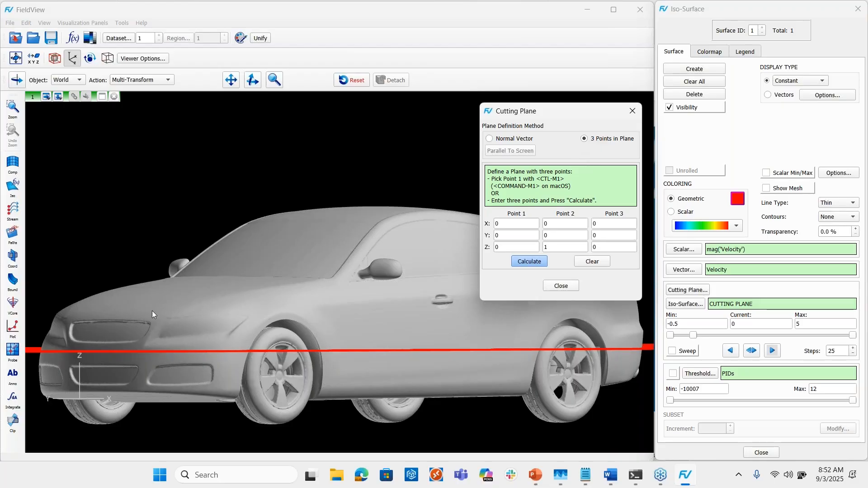
Define the cutting plane by picking points on the front of the hood, the windshield's upper edge and the lower side behind the front wheel.
left_click(136, 325, "ctrl")
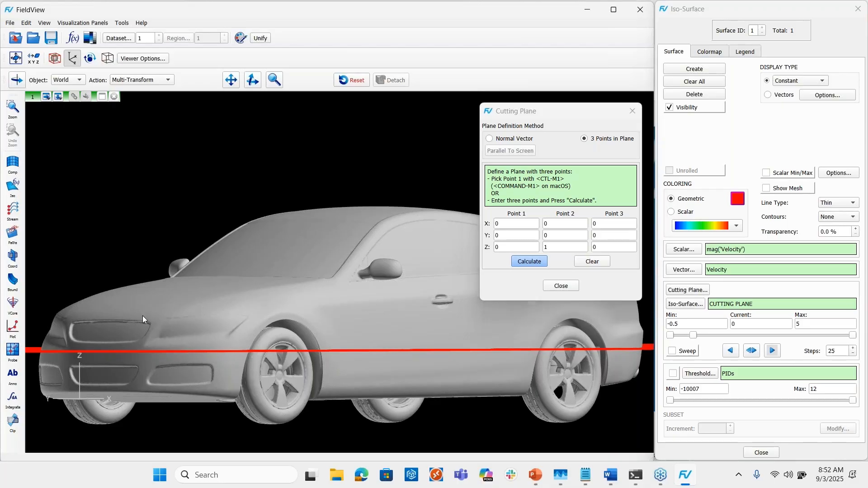
left_click(350, 221, "ctrl")
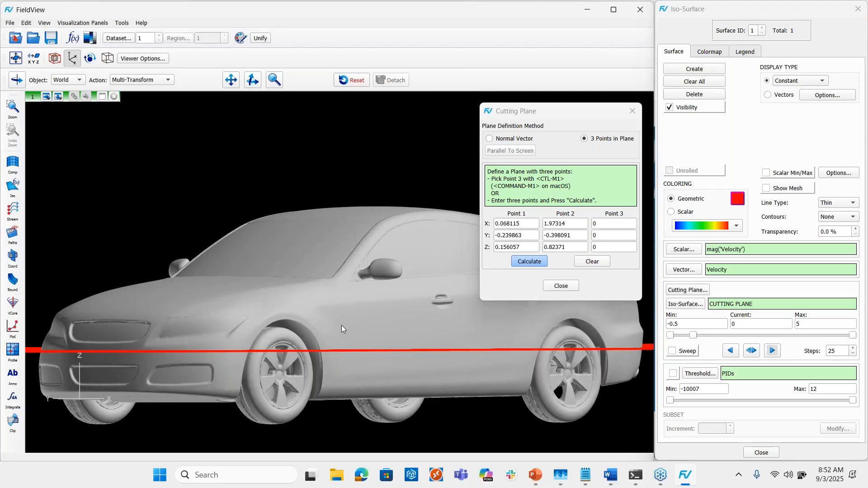
left_click(348, 373, "ctrl")
left_click(536, 272)
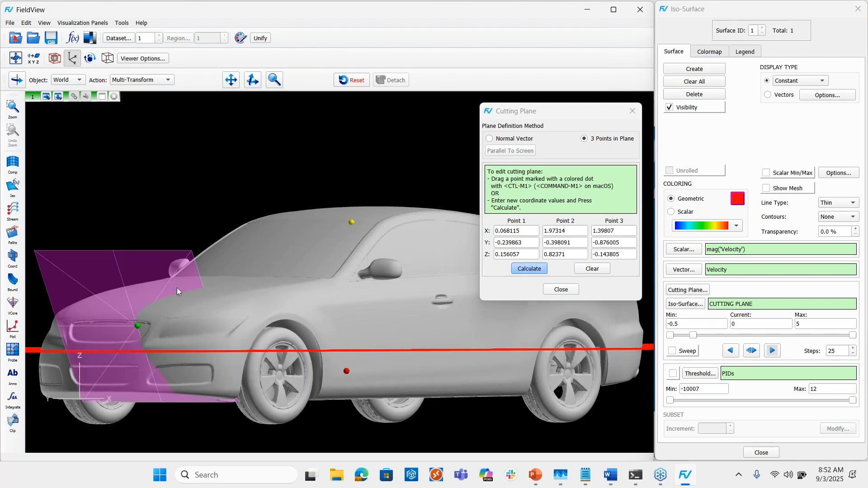
left_click(528, 270)
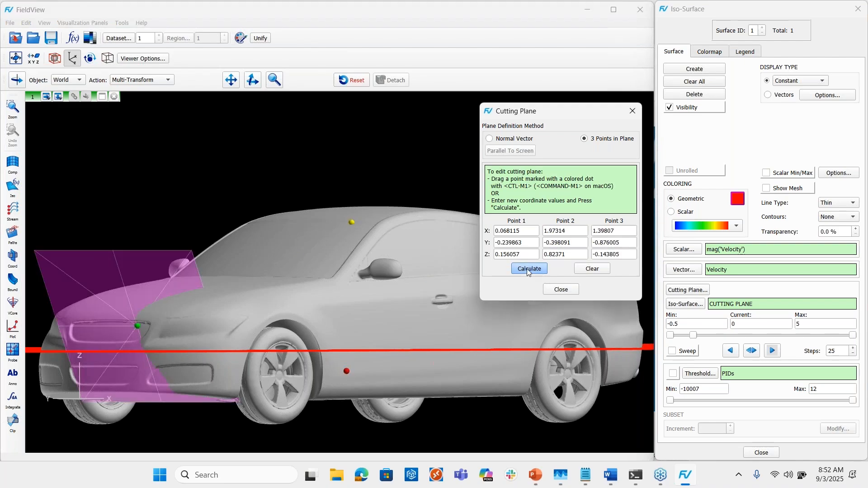
left_click(560, 289)
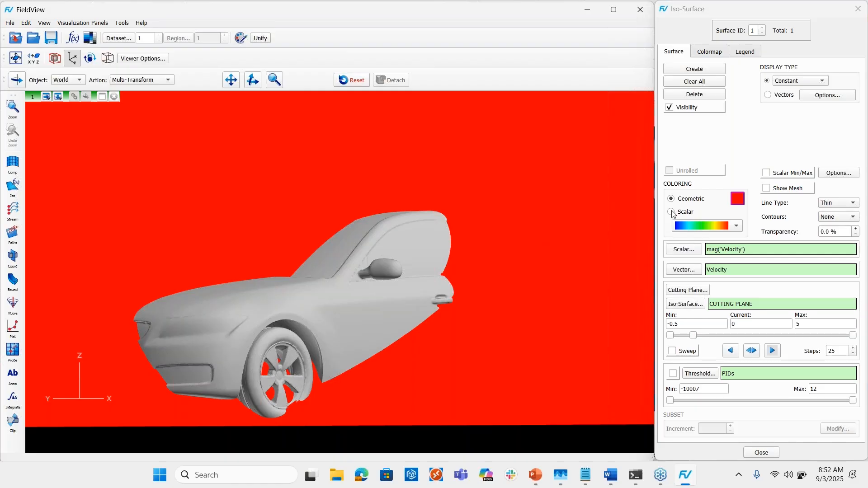
Color the cutting plane by the velocity magnitude scalar and set its transparency to 37.5 %.
left_click(672, 212)
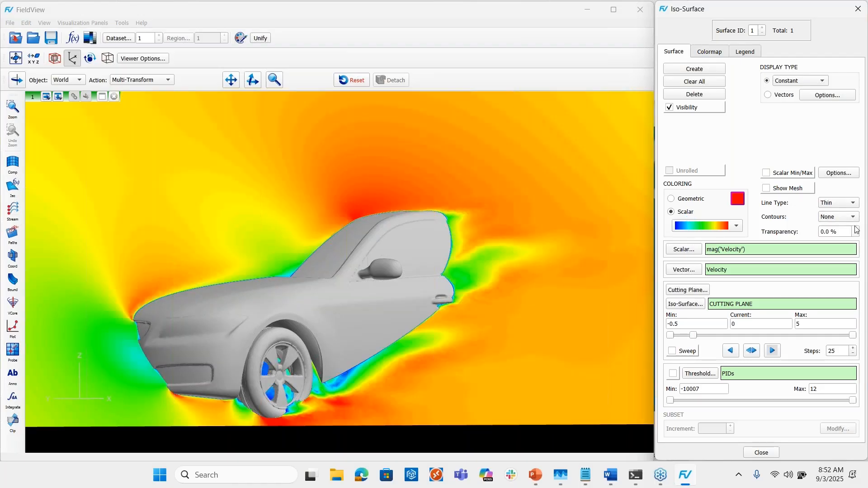
left_click(855, 229)
left_click(855, 229)
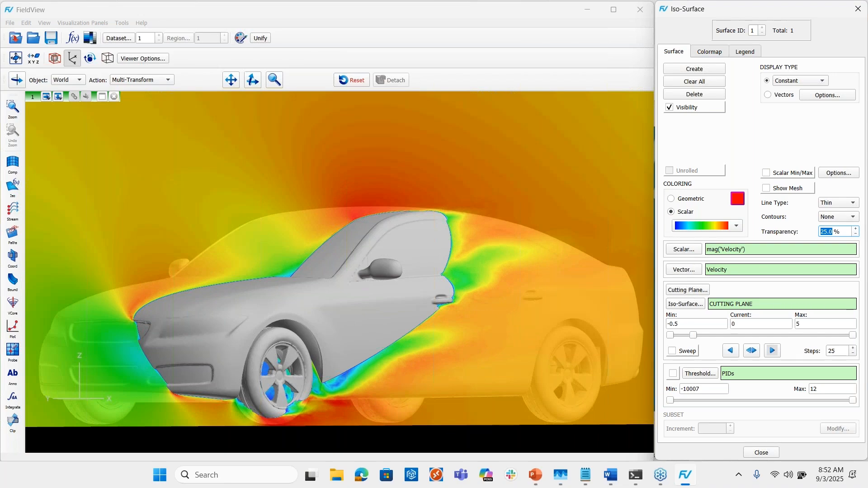
left_click(855, 229)
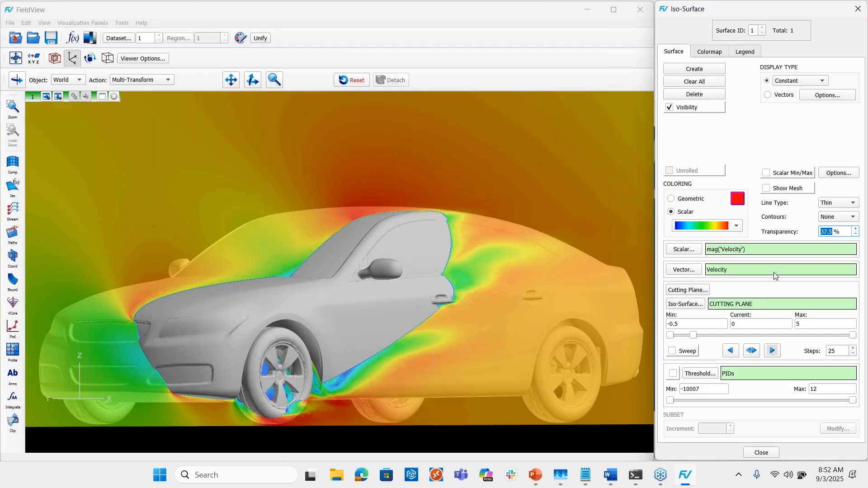
Shift the cutting plane through the car to 0.1875 and back to -0.038.
left_click_drag(695, 338, 699, 337)
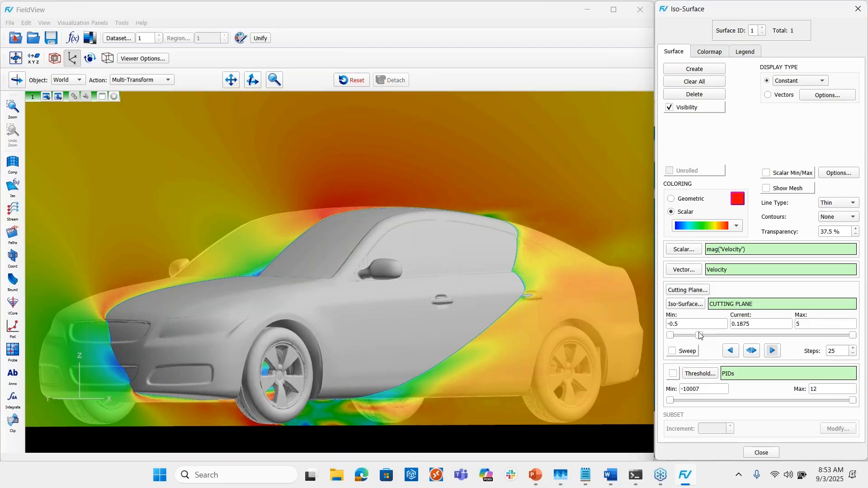
mouse_move(701, 335)
left_mouse_down()
mouse_move(710, 336)
mouse_move(692, 335)
left_mouse_up()
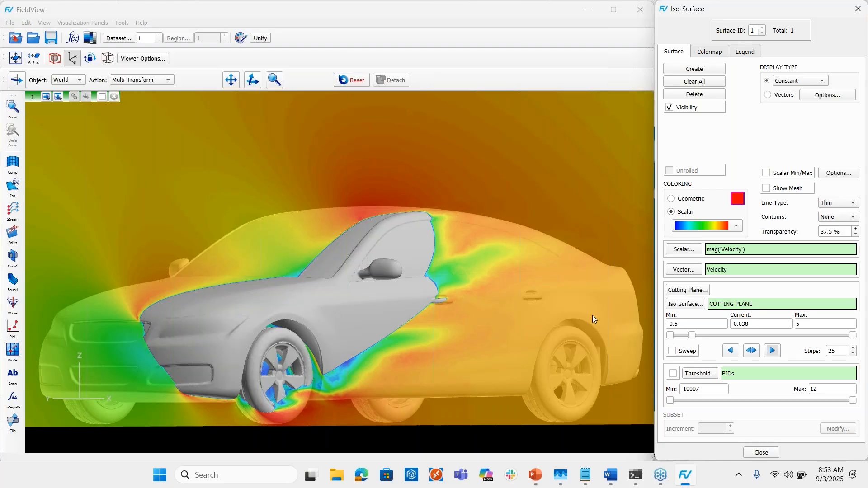
mouse_move(533, 475)
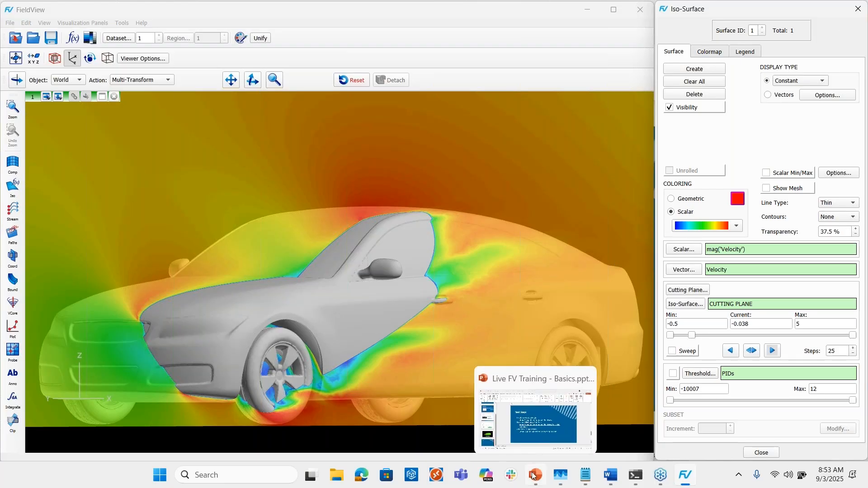